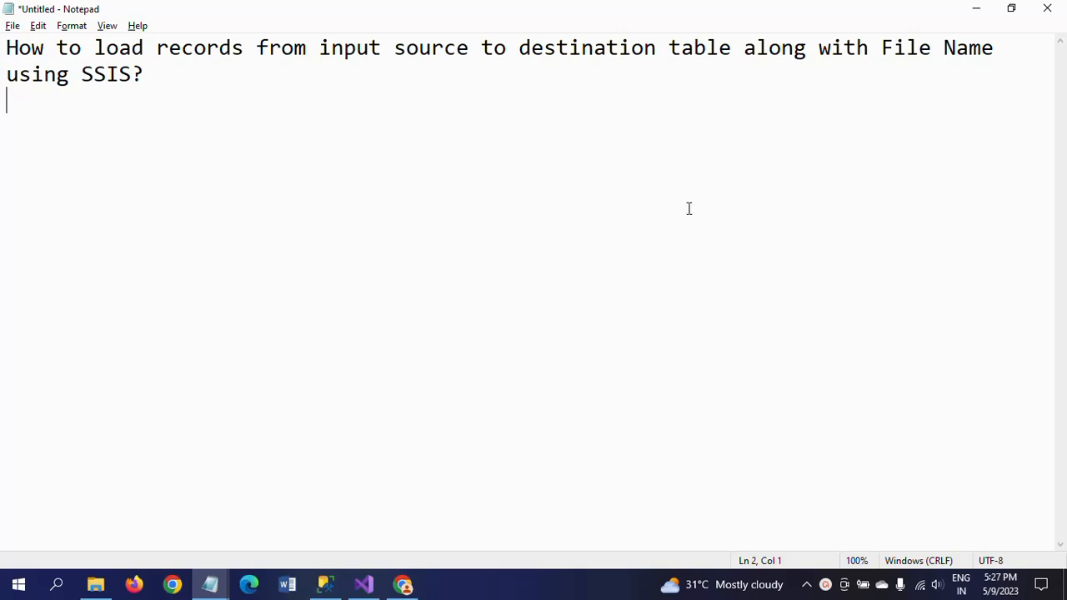
click(882, 50)
drag(882, 50, 996, 57)
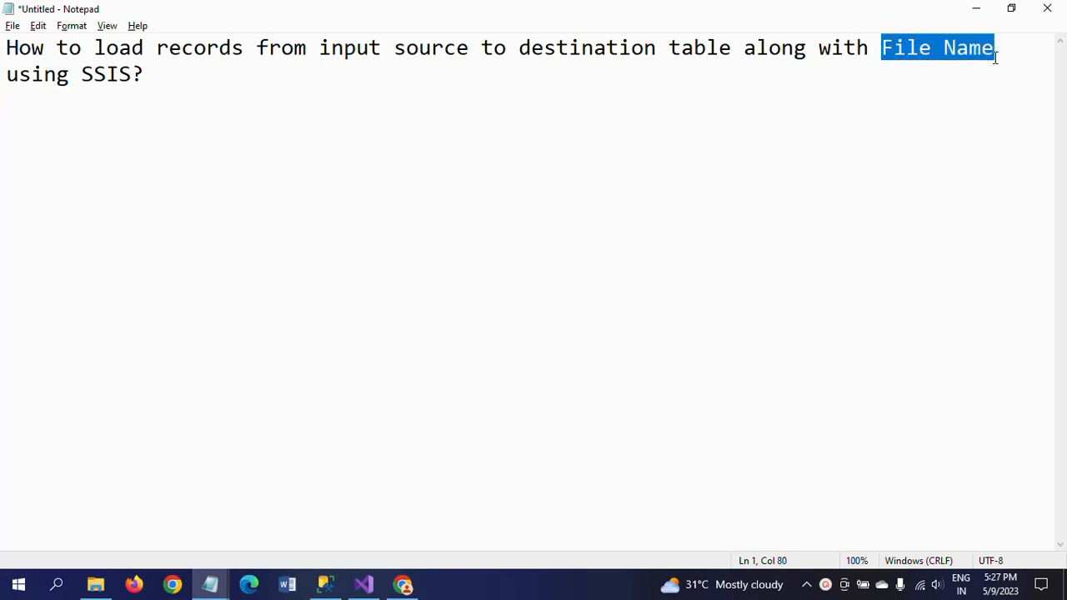
click(729, 130)
drag(881, 48, 995, 55)
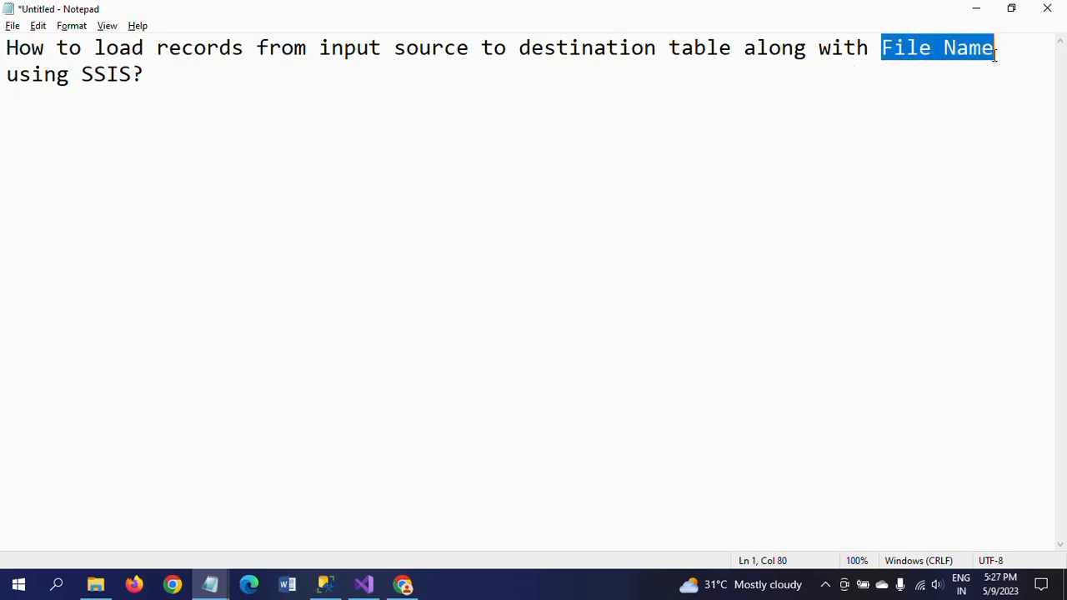
click(397, 300)
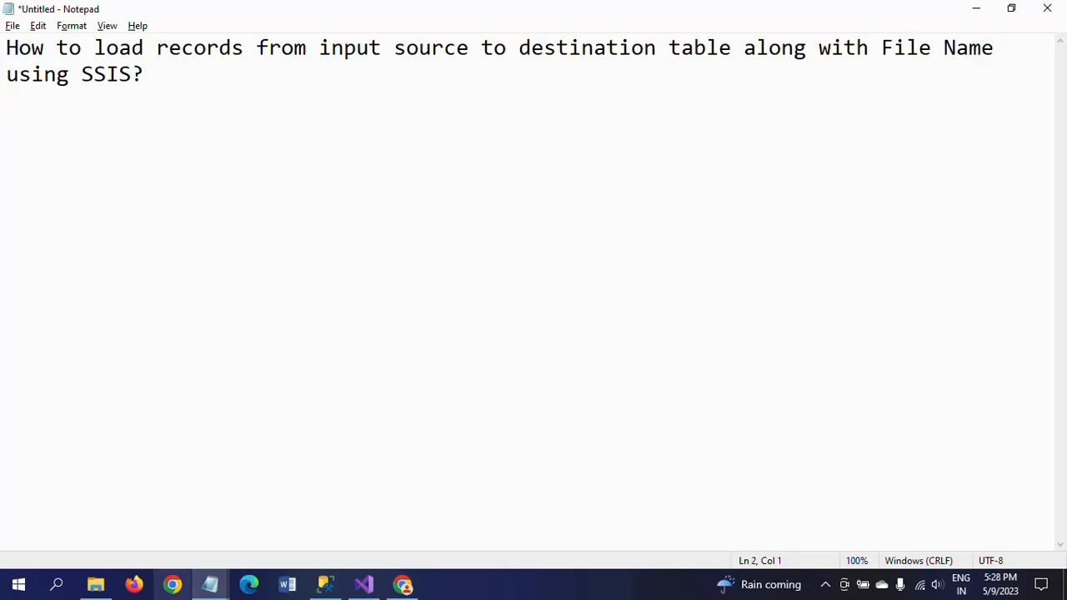
Open the Sample CSV file from the D:\Files folder in Notepad++.
click(104, 534)
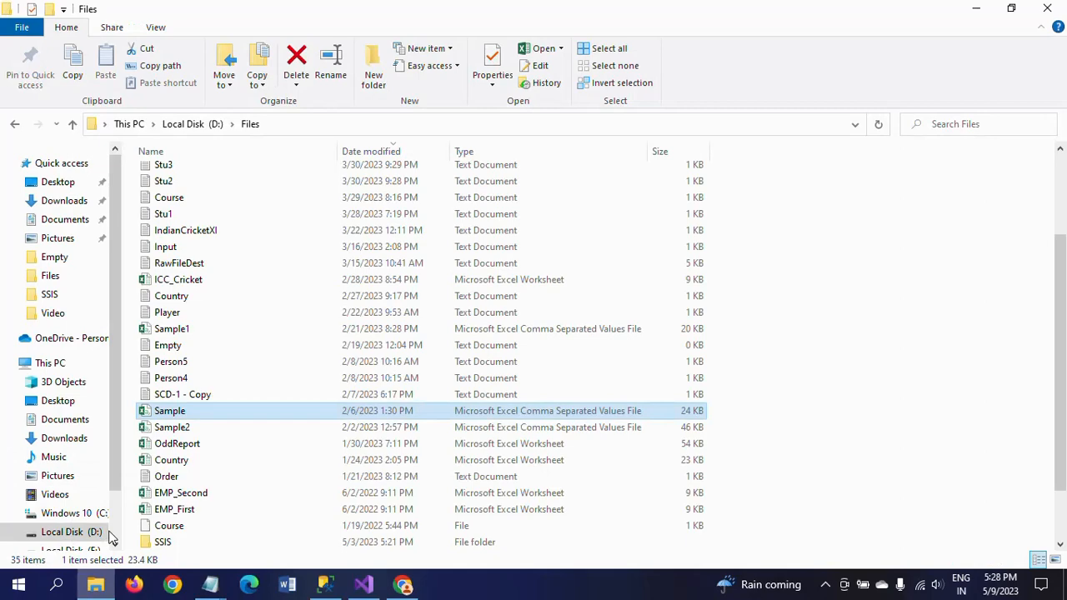
click(178, 410)
right_click(177, 410)
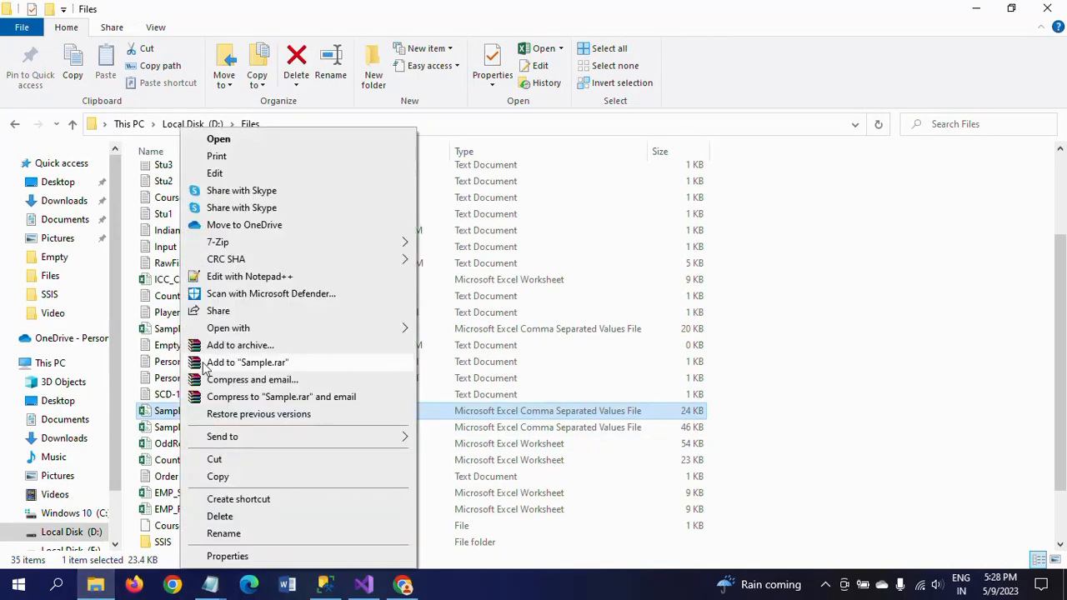
click(250, 276)
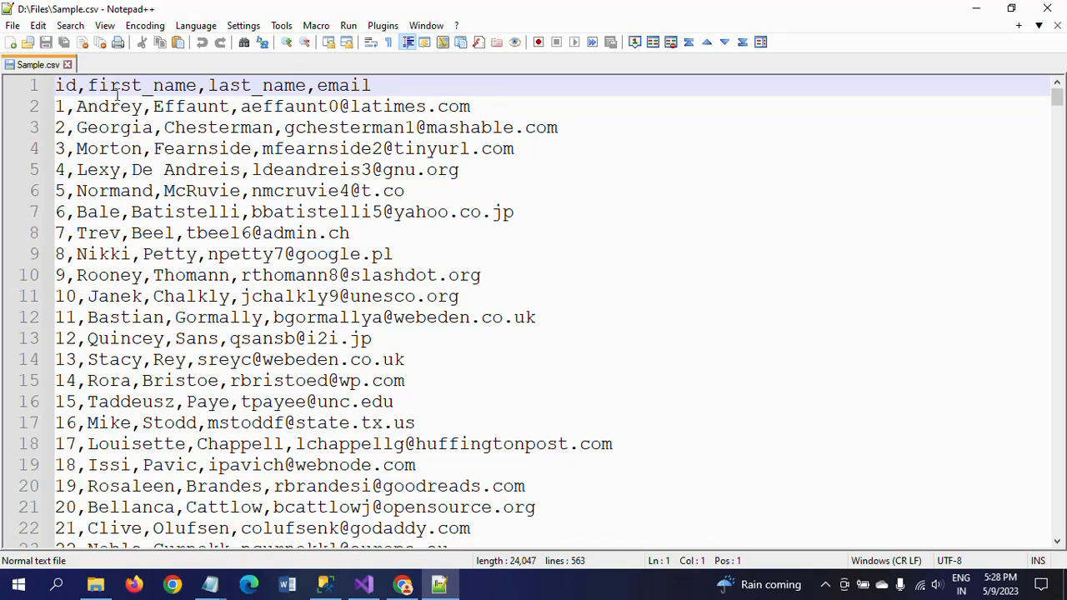
Examine the records of Sample.csv from the header row to the last line, and close the file.
click(371, 235)
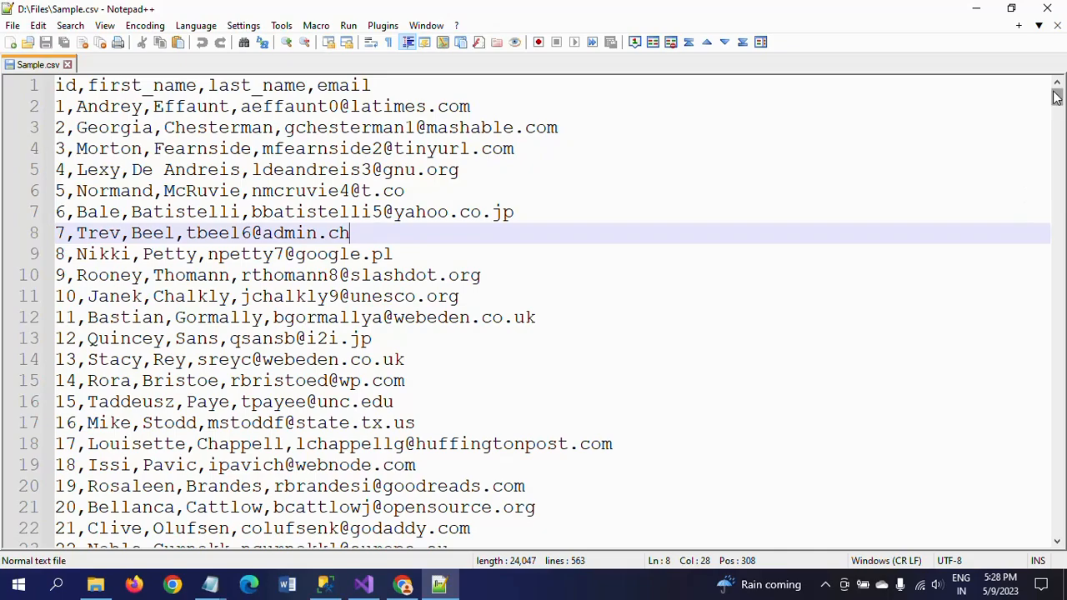
drag(1056, 97, 1019, 524)
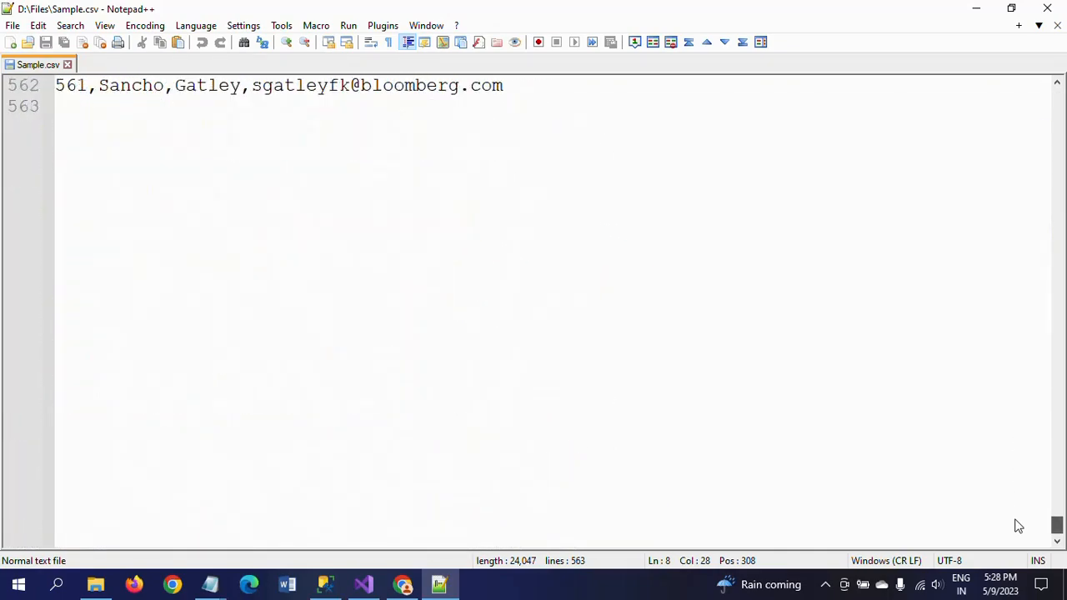
scroll(379, 254, up, 4)
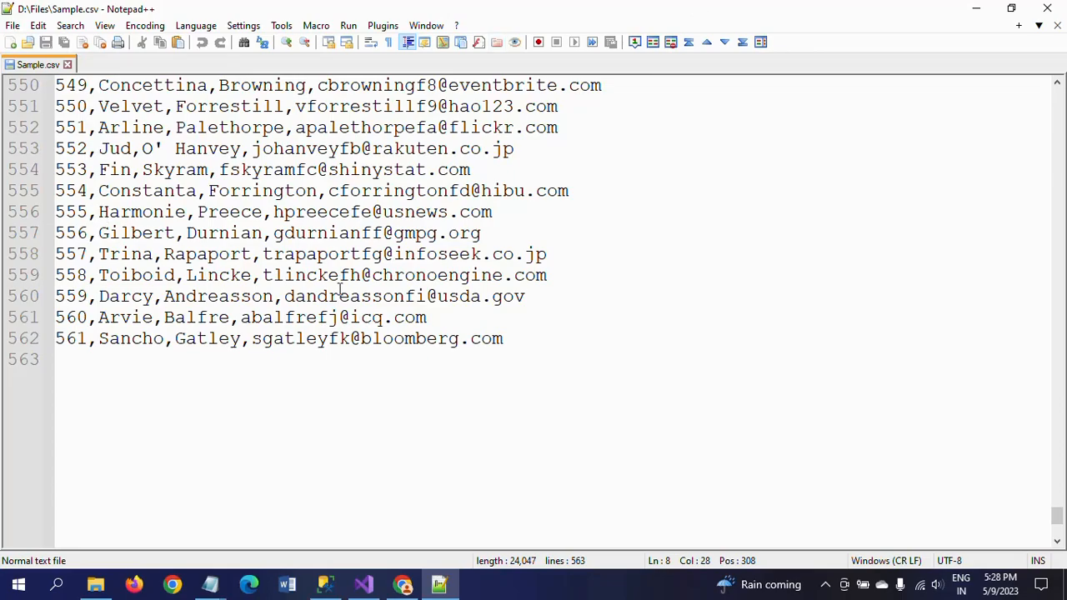
scroll(339, 290, up, 20)
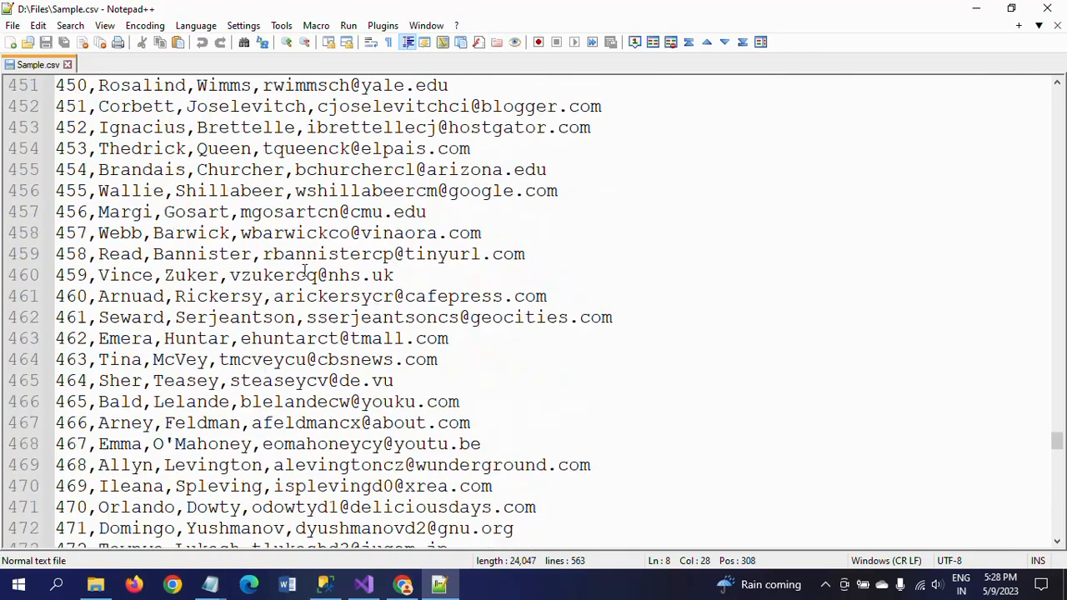
scroll(281, 248, up, 20)
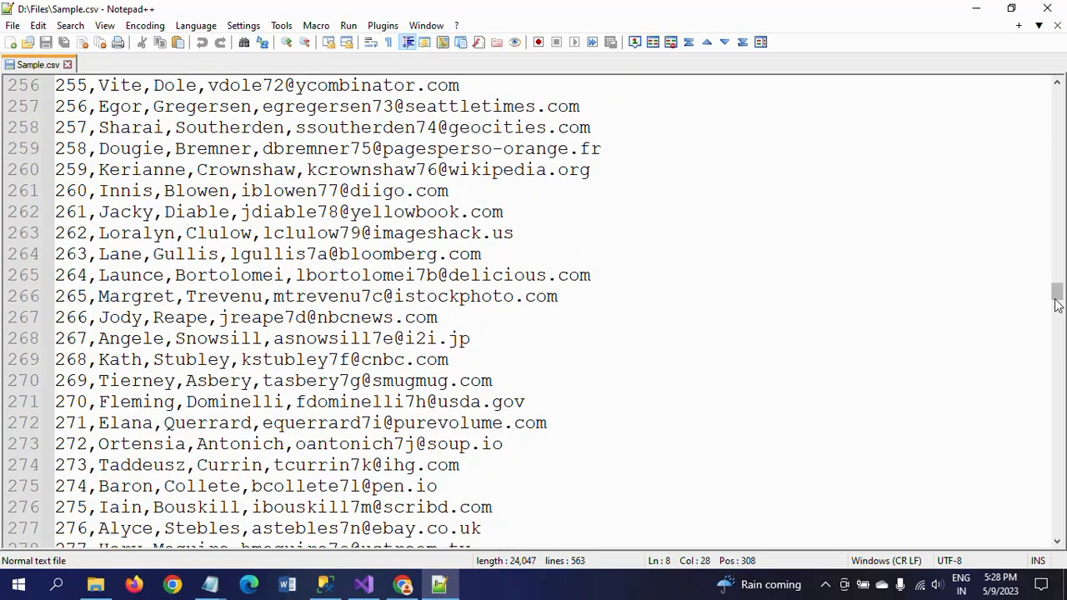
drag(1057, 293, 1060, 109)
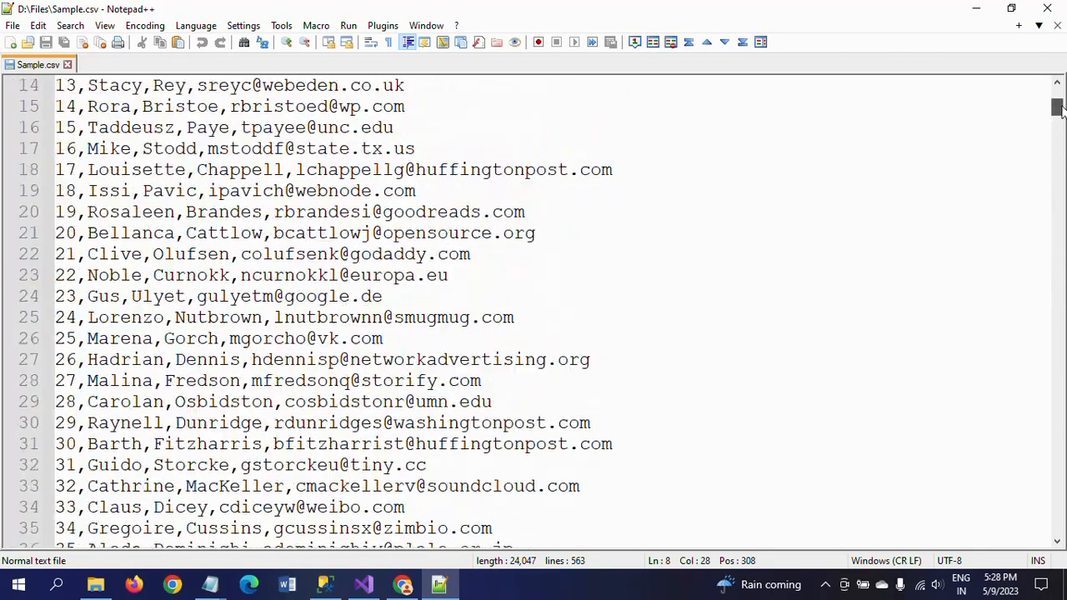
click(1048, 8)
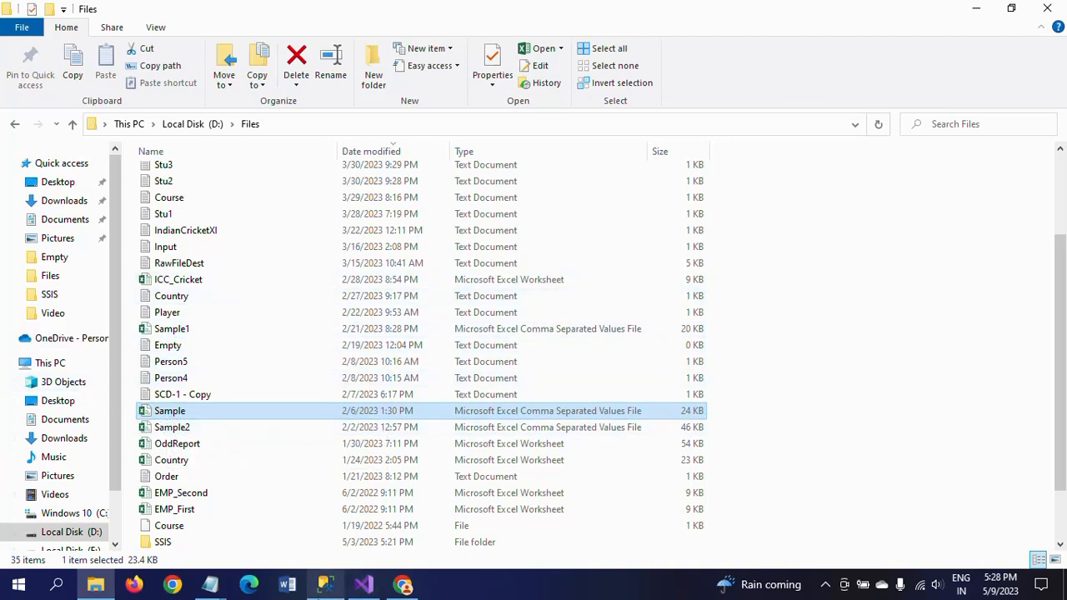
Switch to the Visual Studio Integration Services project and place a Data Flow Task on the control flow of Package7.dtsx.
click(325, 585)
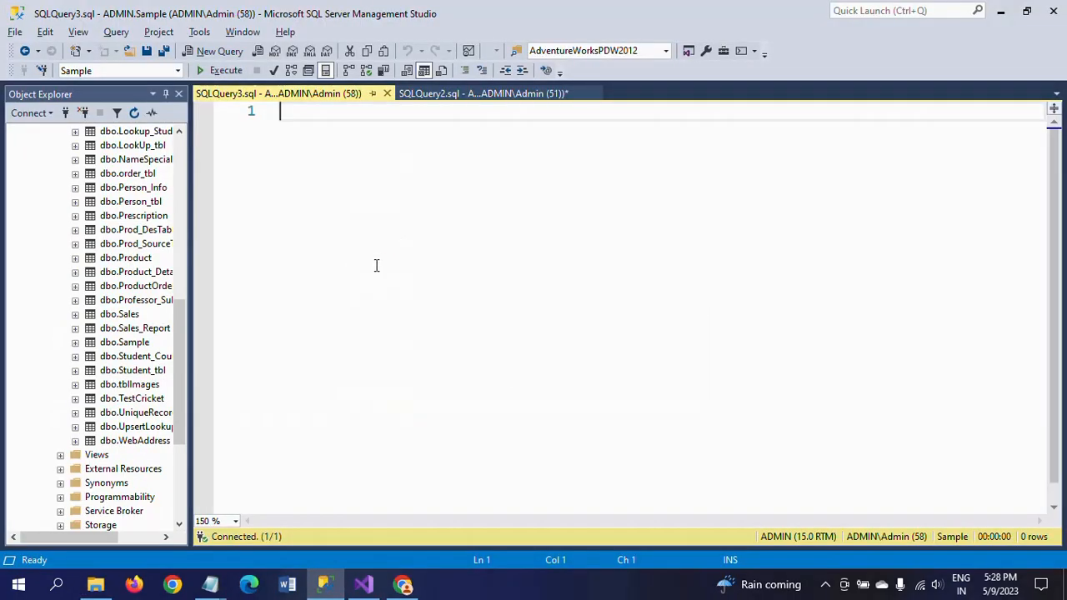
click(363, 585)
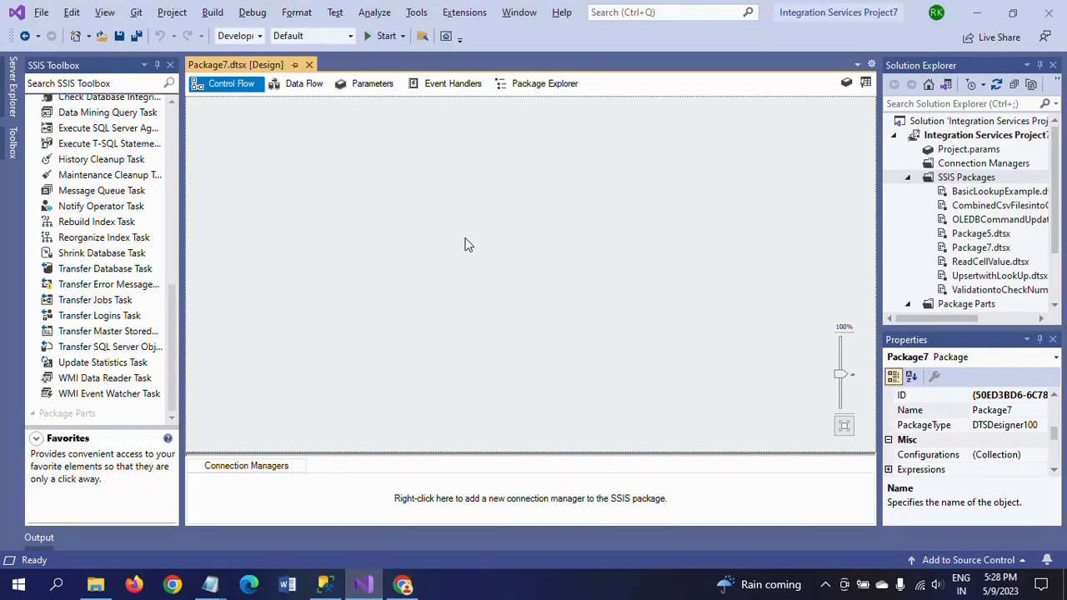
click(175, 147)
click(175, 145)
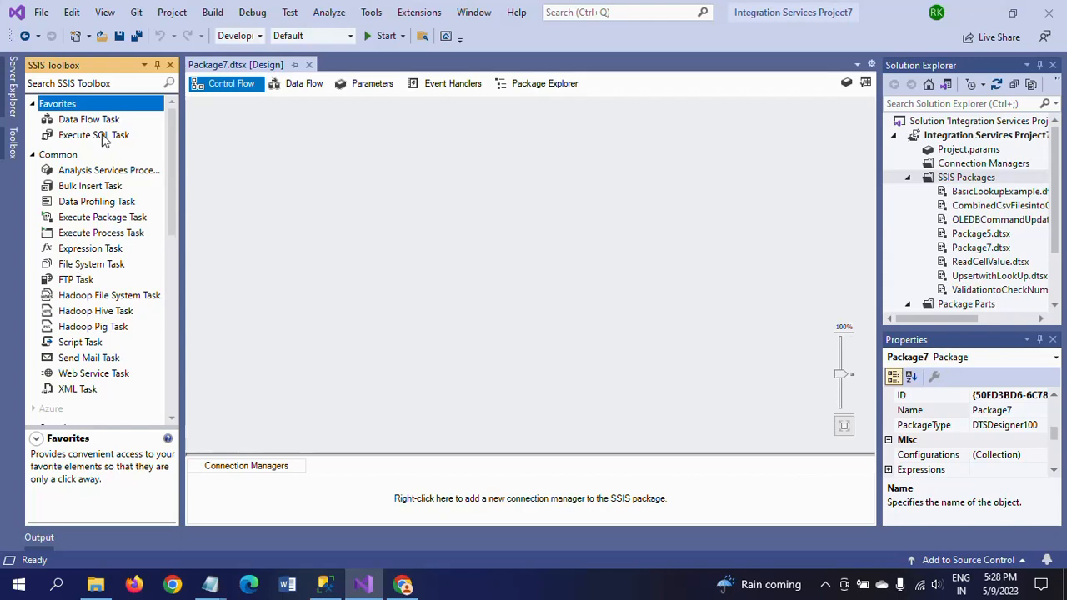
drag(106, 122, 414, 163)
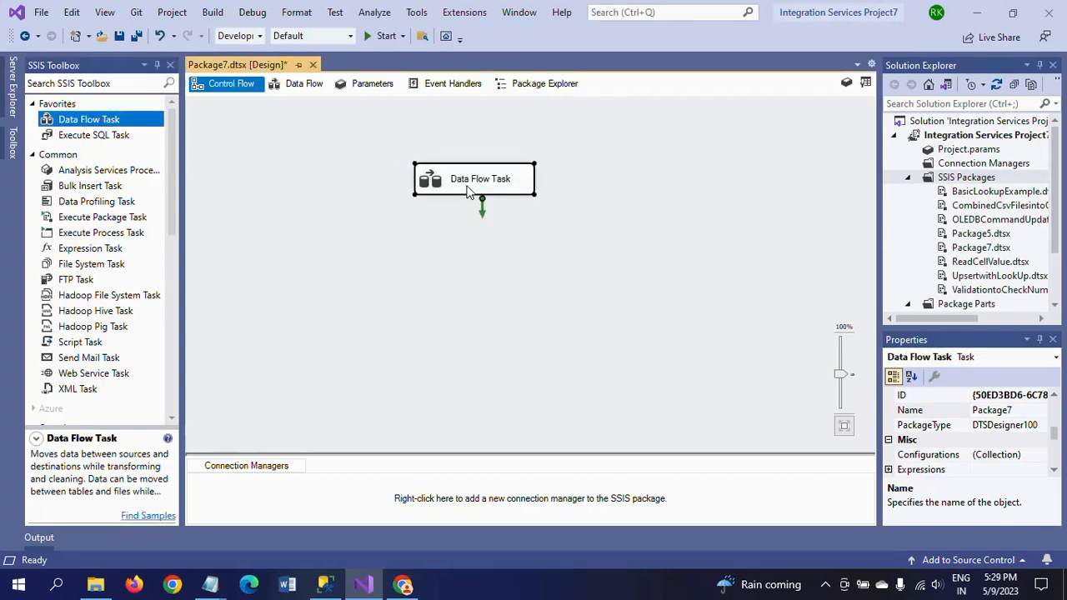
drag(467, 190, 463, 170)
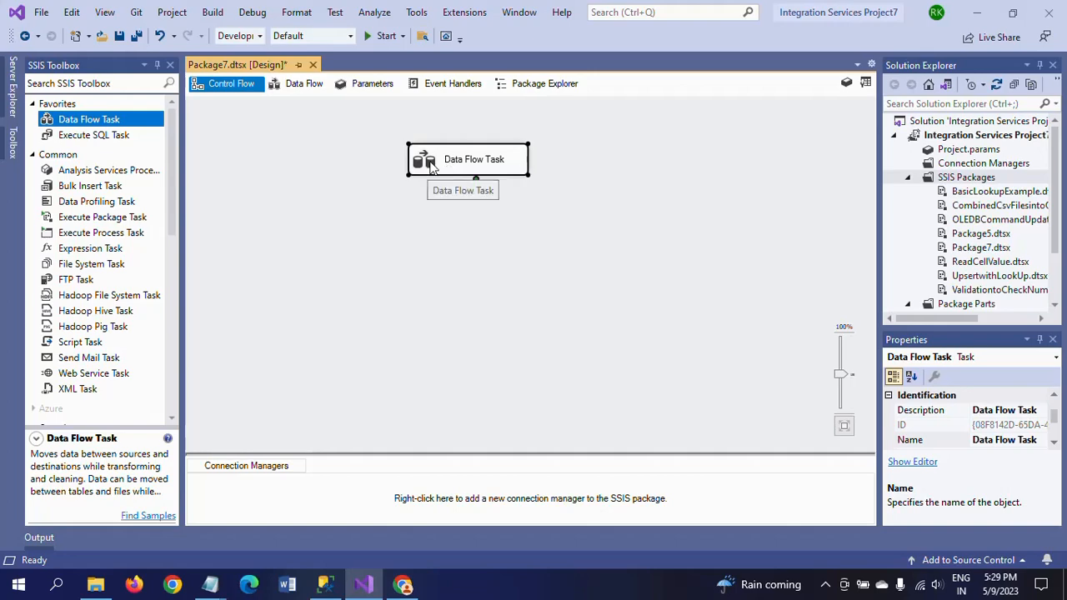
Open the Data Flow Task and add a Flat File Source to its data flow.
double_click(429, 158)
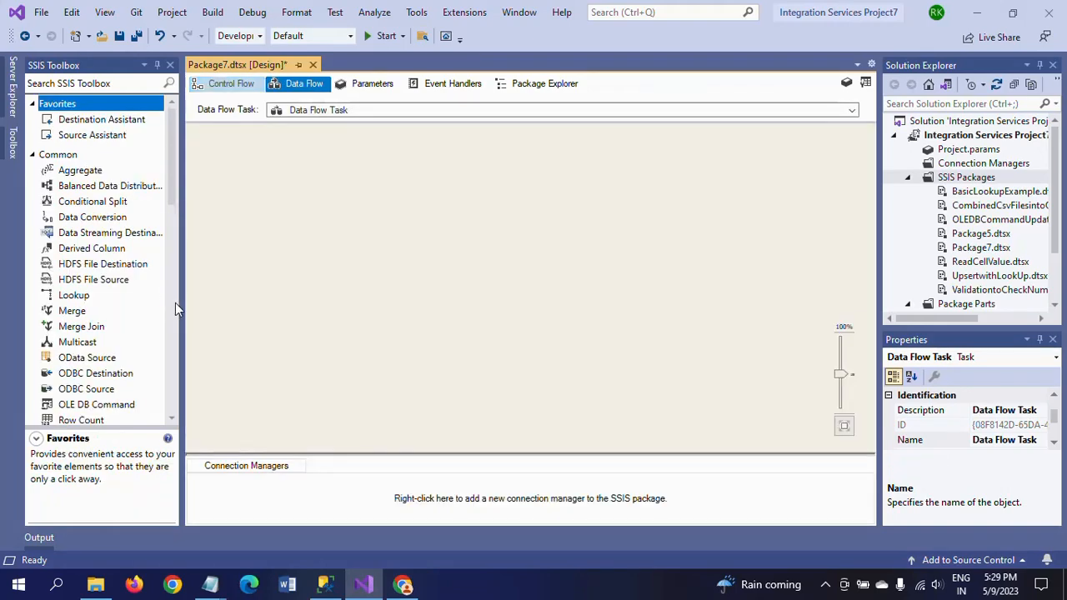
scroll(171, 306, down, 15)
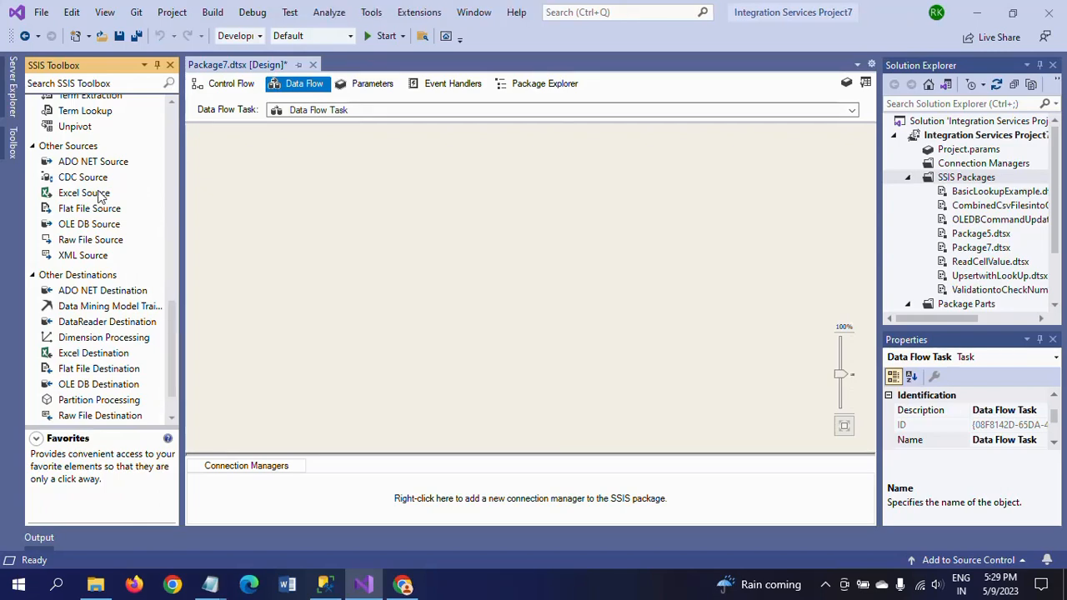
drag(87, 212, 367, 160)
Create a new connection manager for the Flat File Source using the CSV file D:\Files\Sample.csv, and copy its file path.
double_click(395, 173)
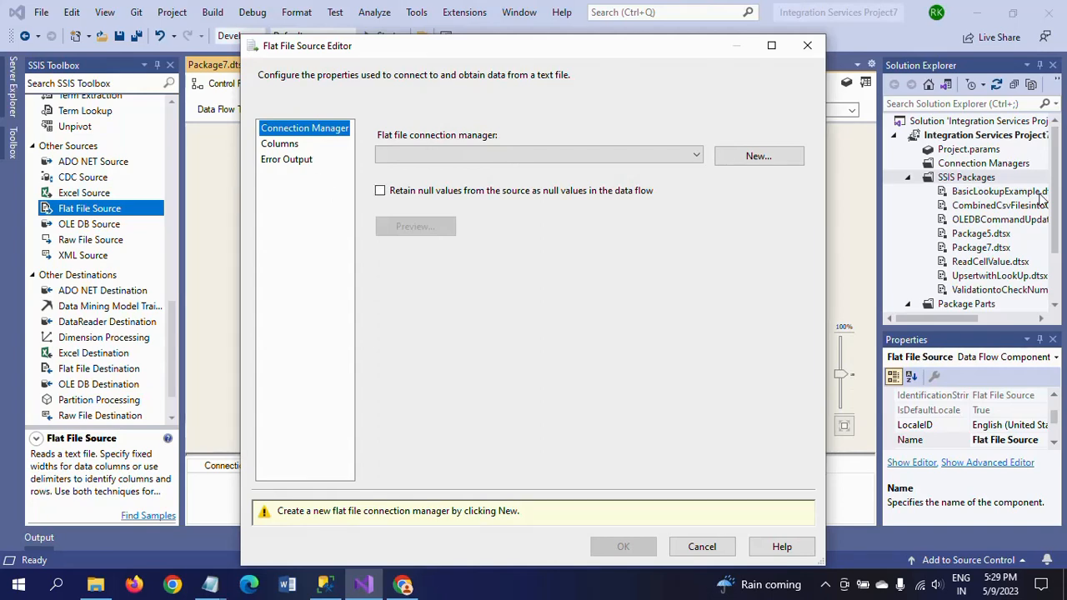
click(765, 159)
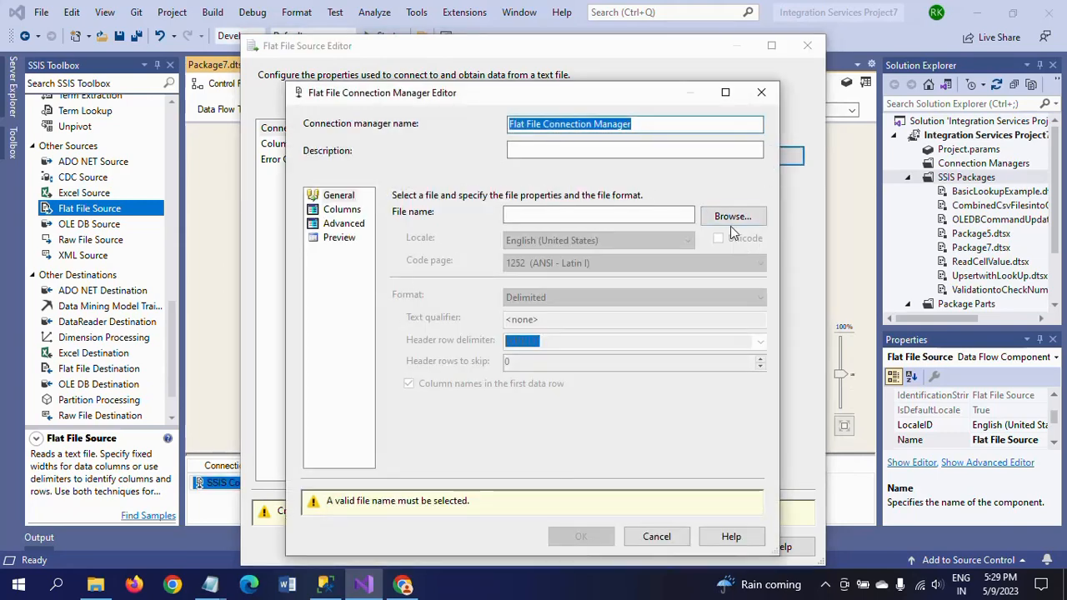
click(732, 217)
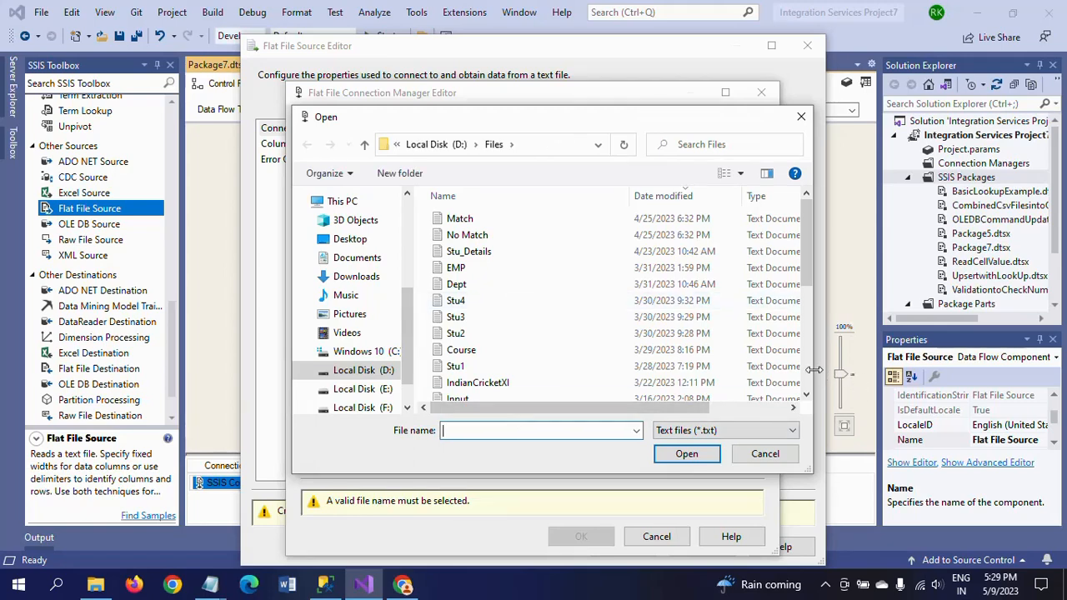
click(740, 432)
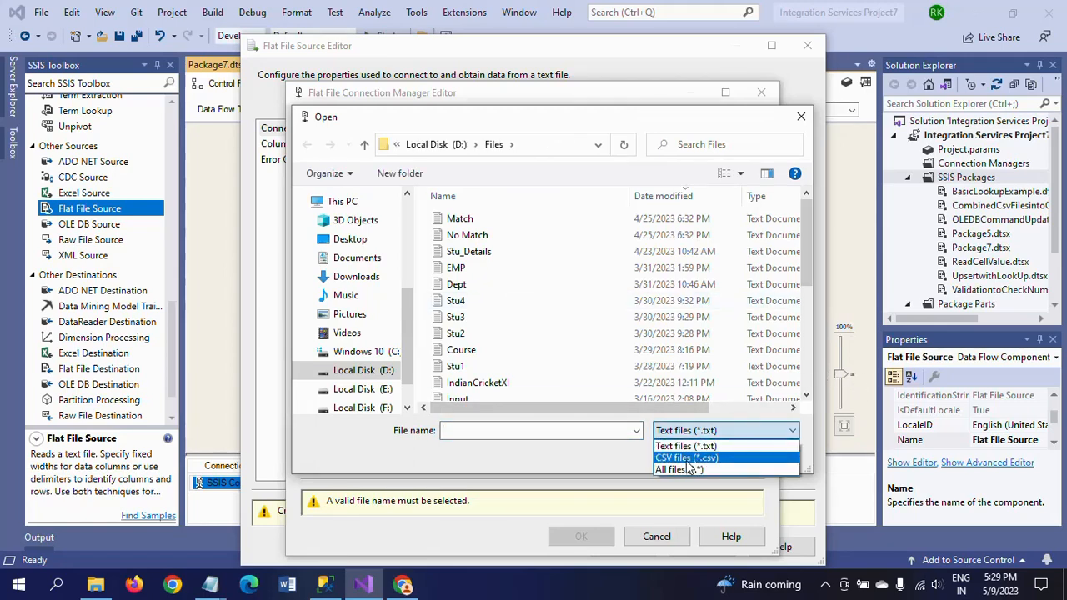
click(692, 456)
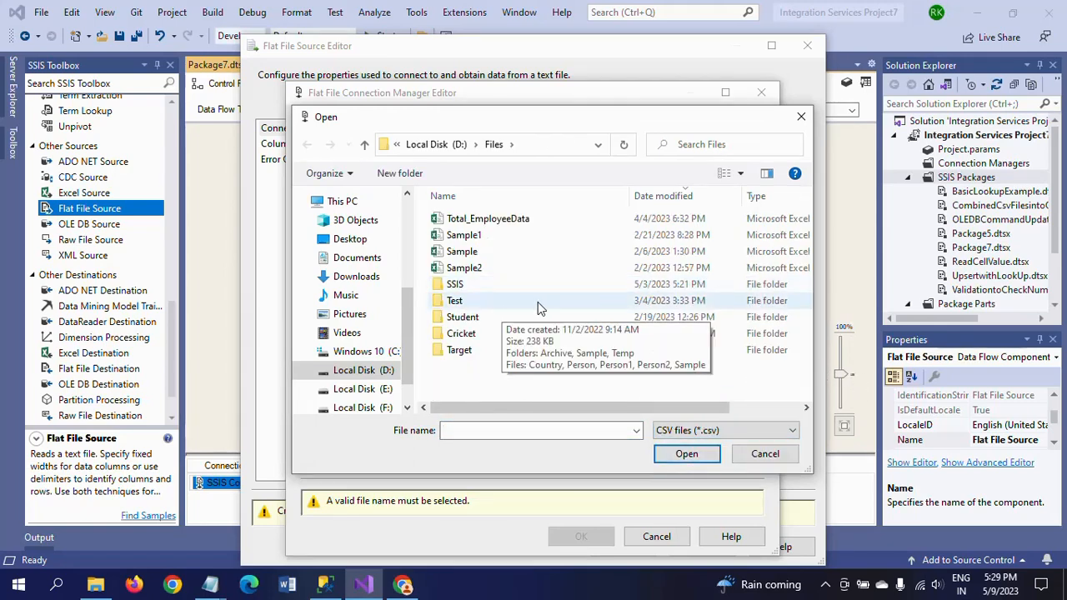
click(460, 252)
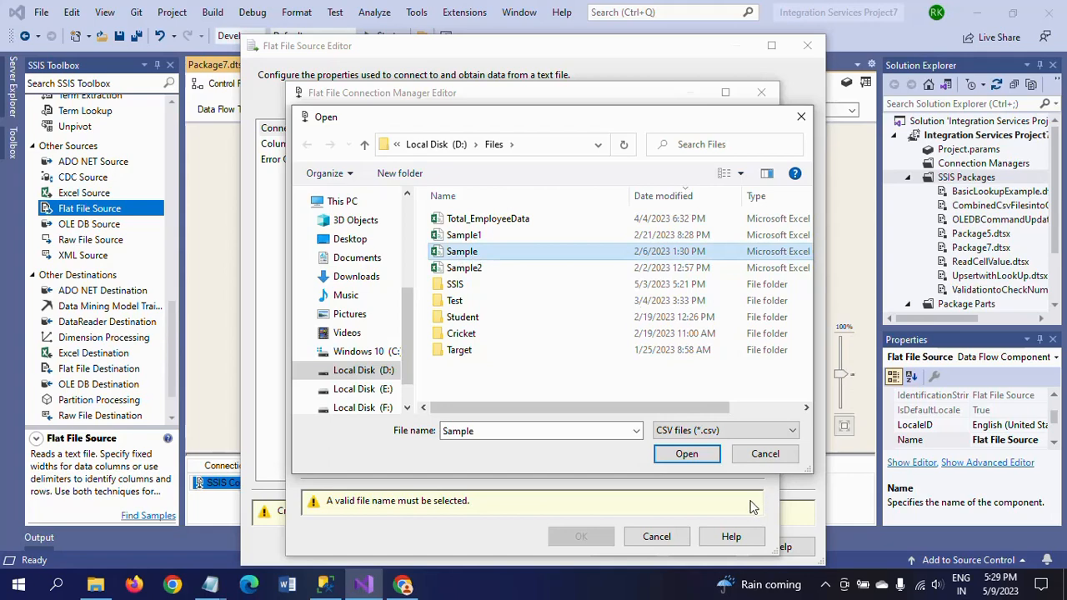
click(686, 454)
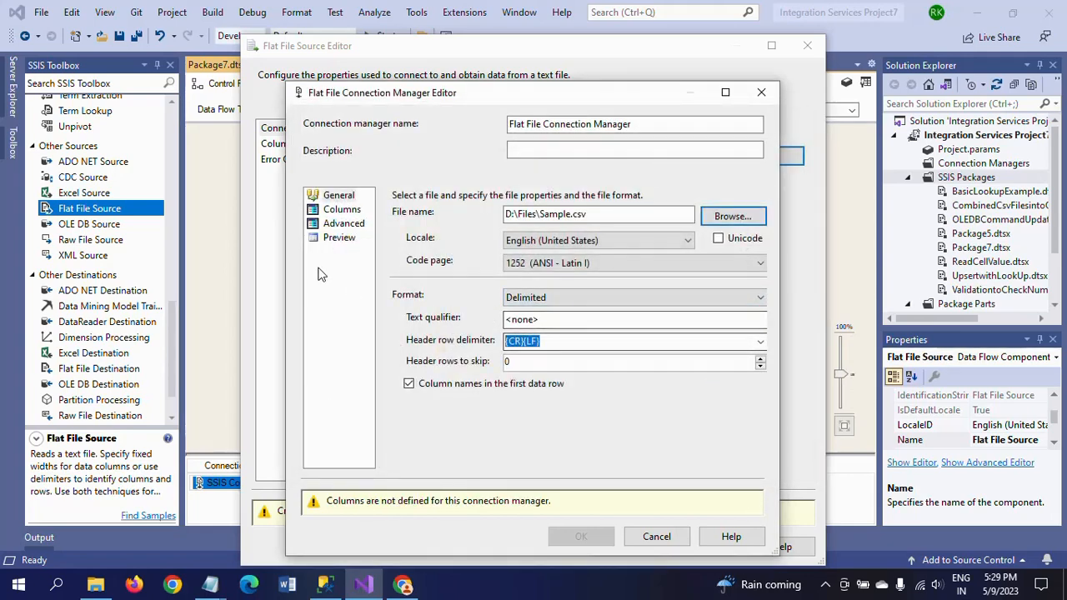
double_click(638, 214)
key(ctrl+c)
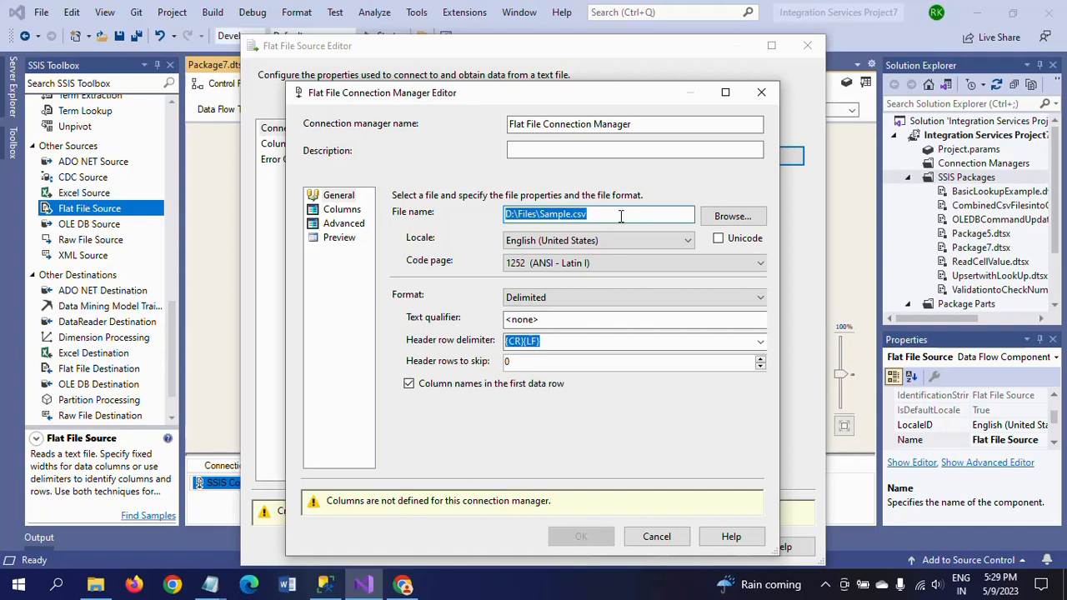
Review the file's column definitions, confirm the flat file connection manager, and accept the source's column mapping.
click(341, 209)
click(342, 238)
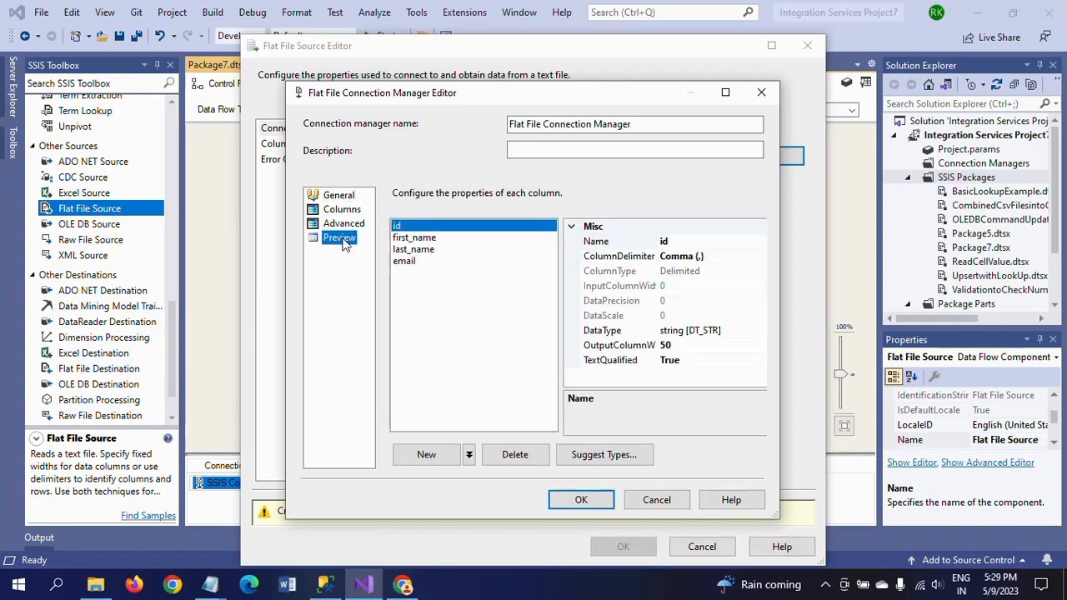
click(582, 502)
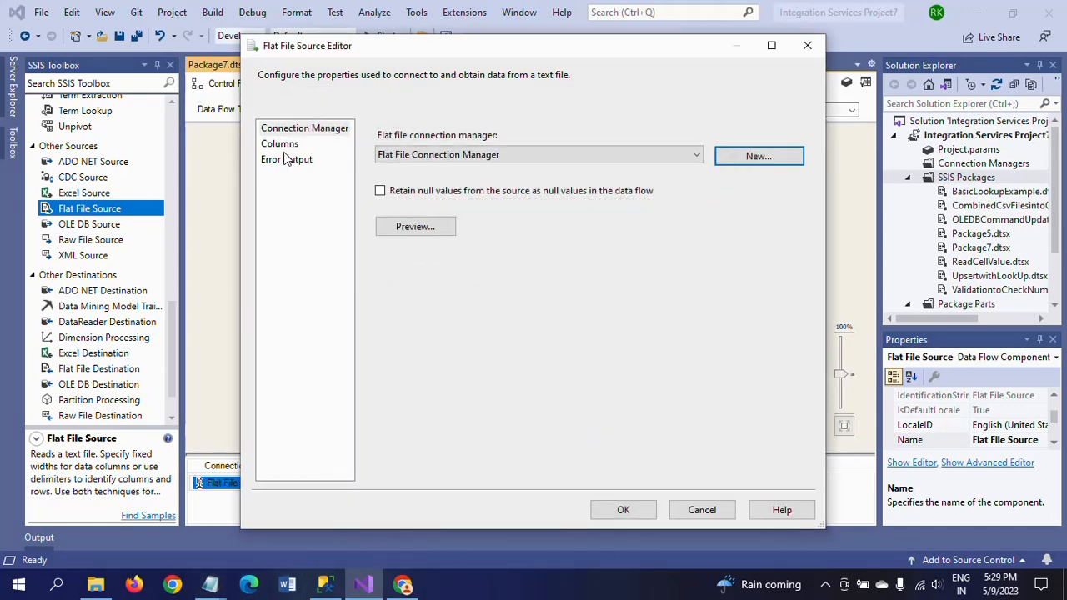
click(281, 145)
click(624, 509)
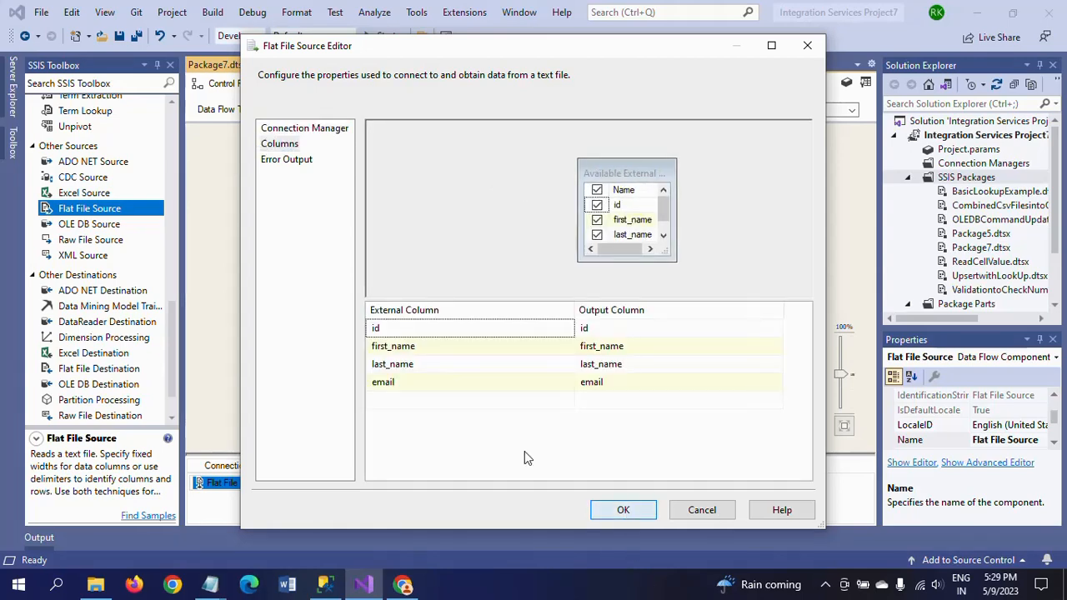
click(348, 262)
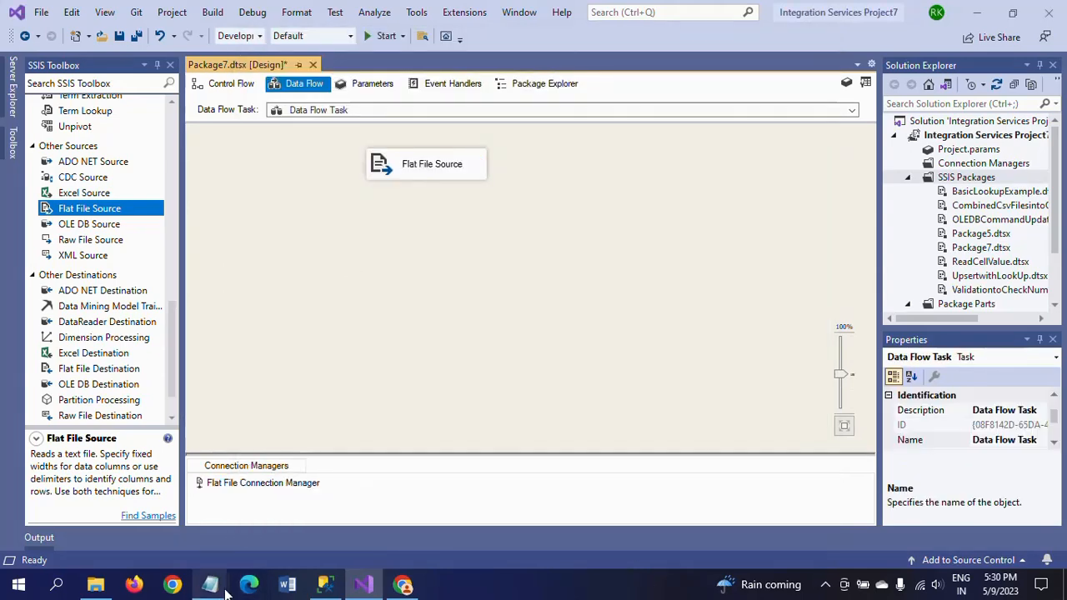
Switch to the Notepad notes and paste the path D:\Files\Sample.csv below the heading, followed by new lines.
mouse_move(213, 589)
click(274, 535)
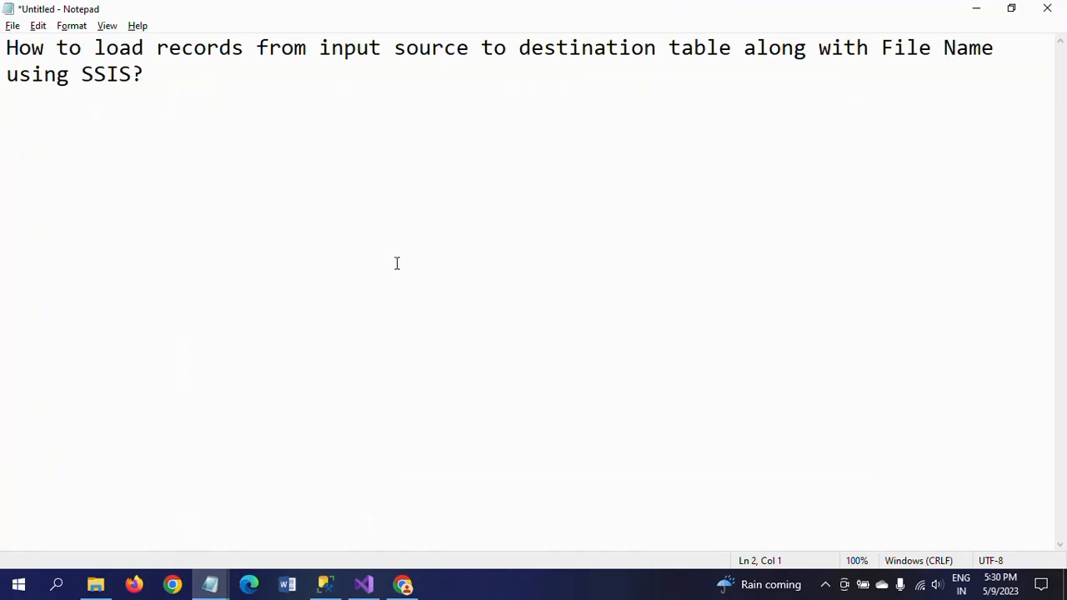
key(Return)
key(ctrl+v)
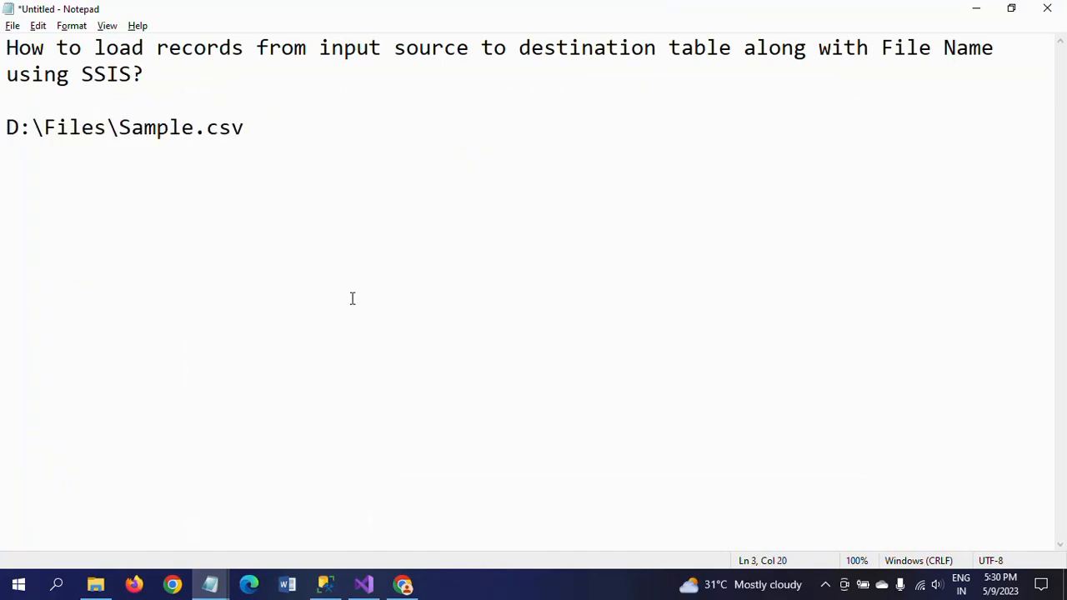
key(Return)
key(Return)
drag(119, 127, 245, 127)
click(269, 196)
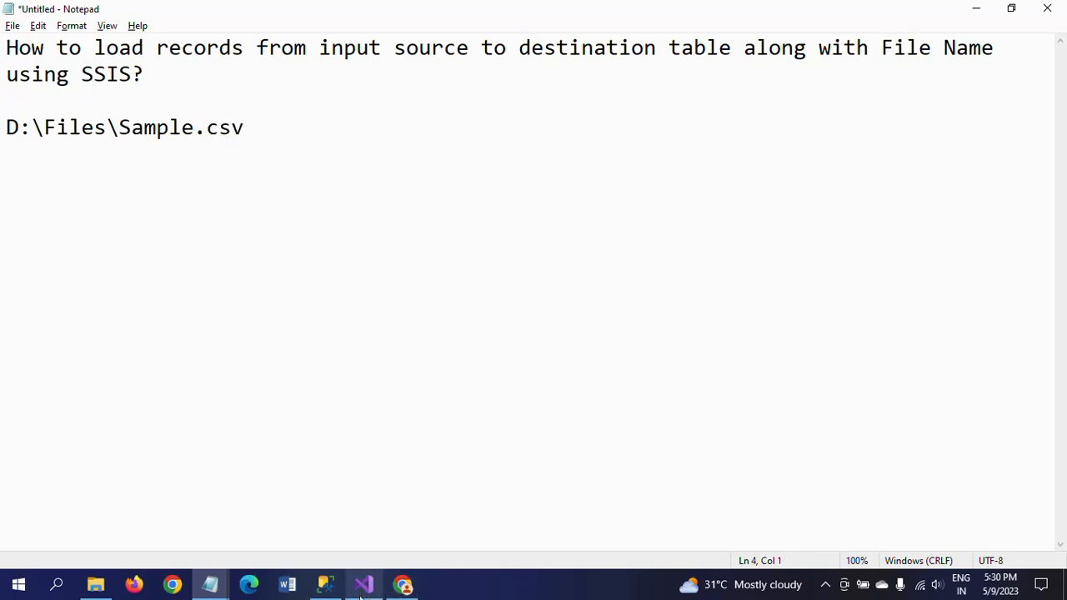
Switch to Visual Studio and set the FileNameColumnName property to File_Name in the Flat File Source's advanced editor.
click(364, 590)
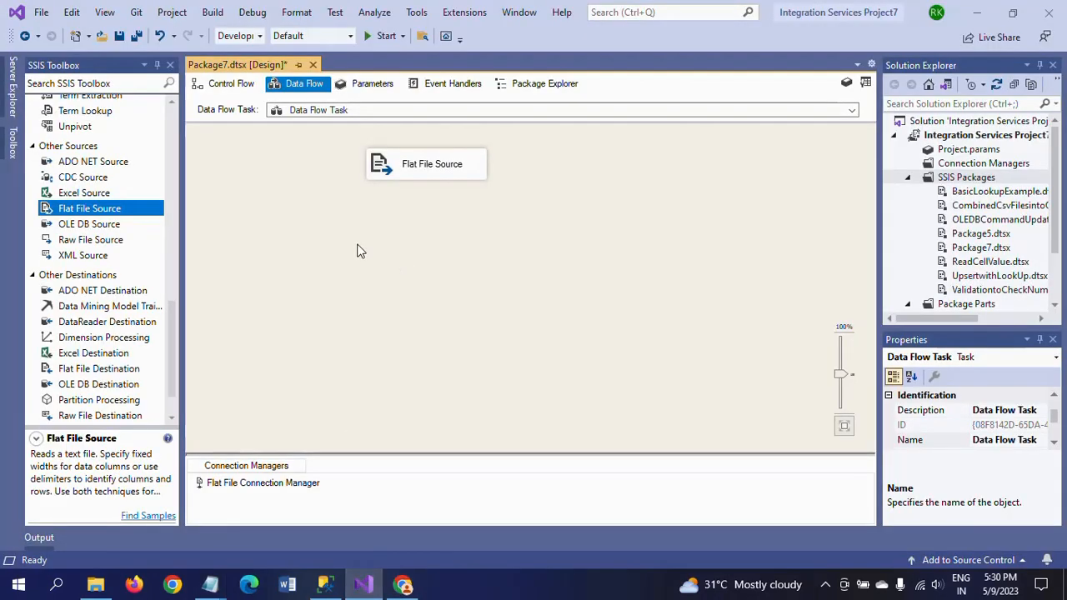
click(414, 174)
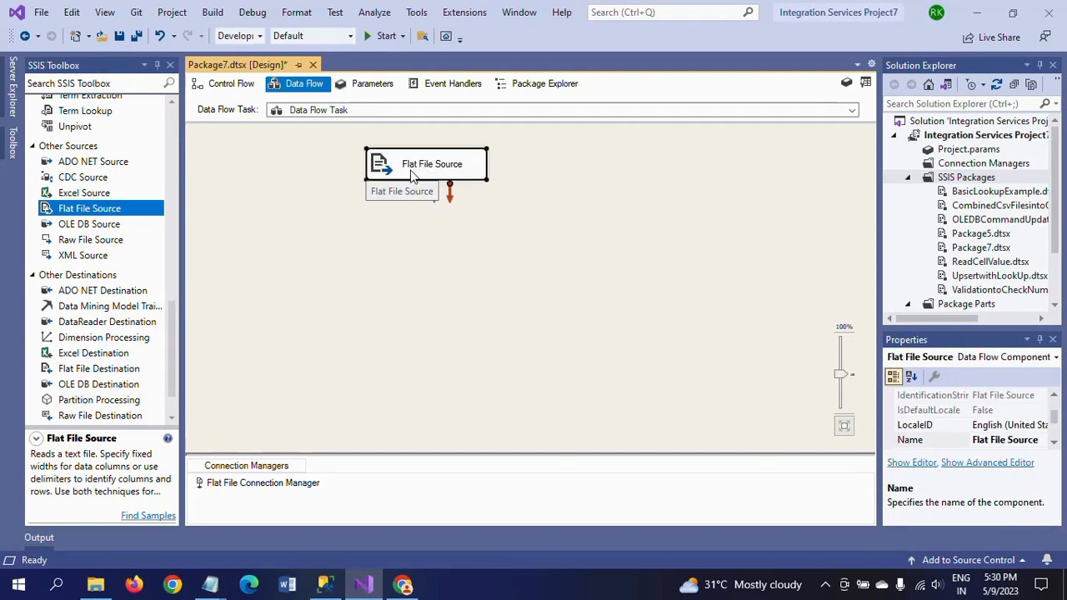
right_click(413, 173)
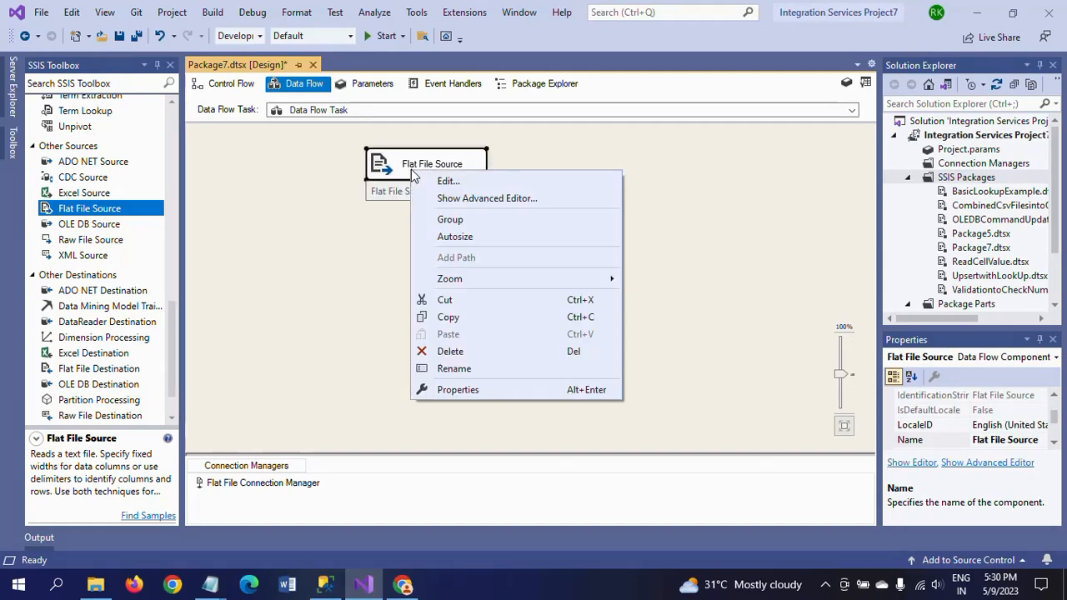
click(493, 200)
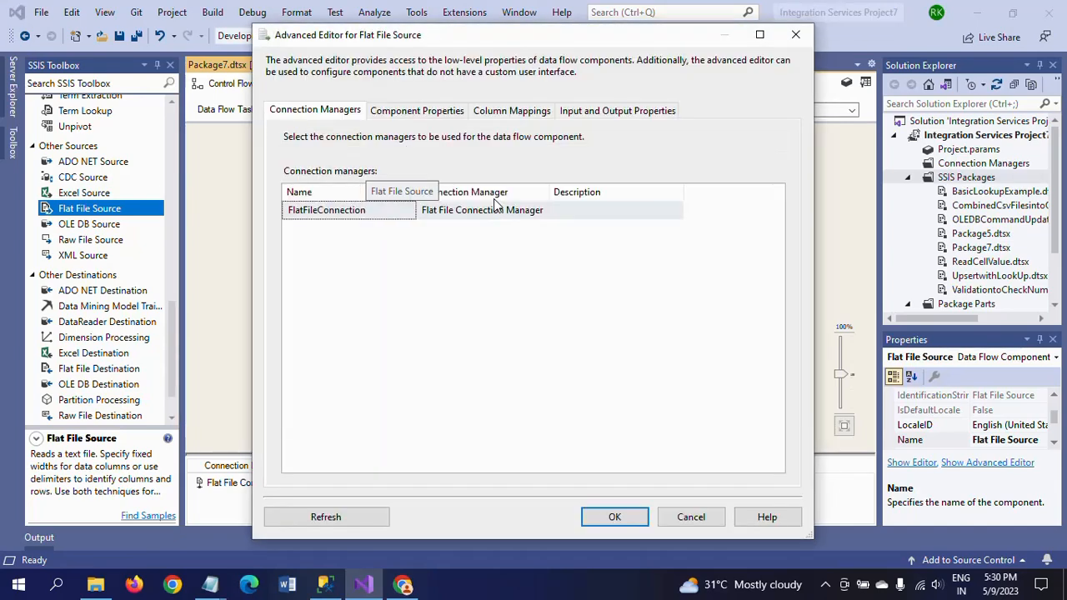
click(407, 115)
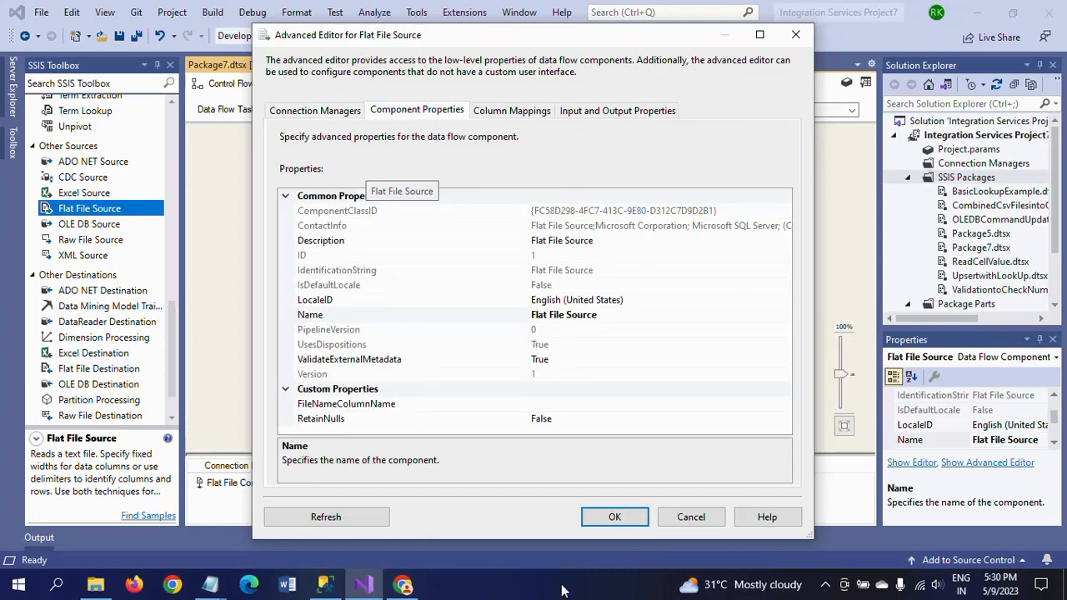
click(414, 406)
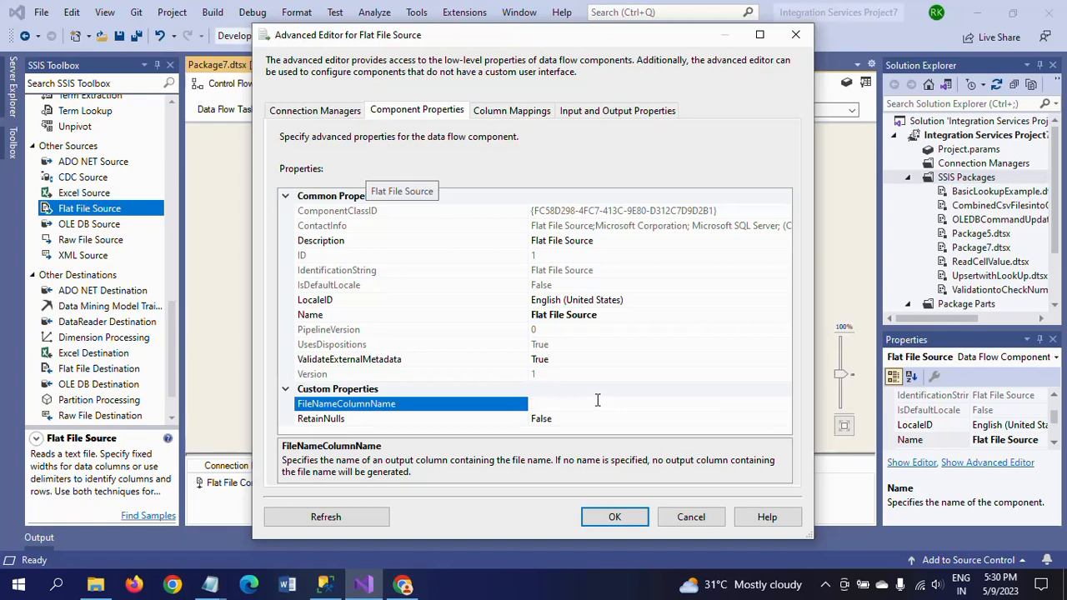
text(le_Name)
click(616, 518)
click(521, 325)
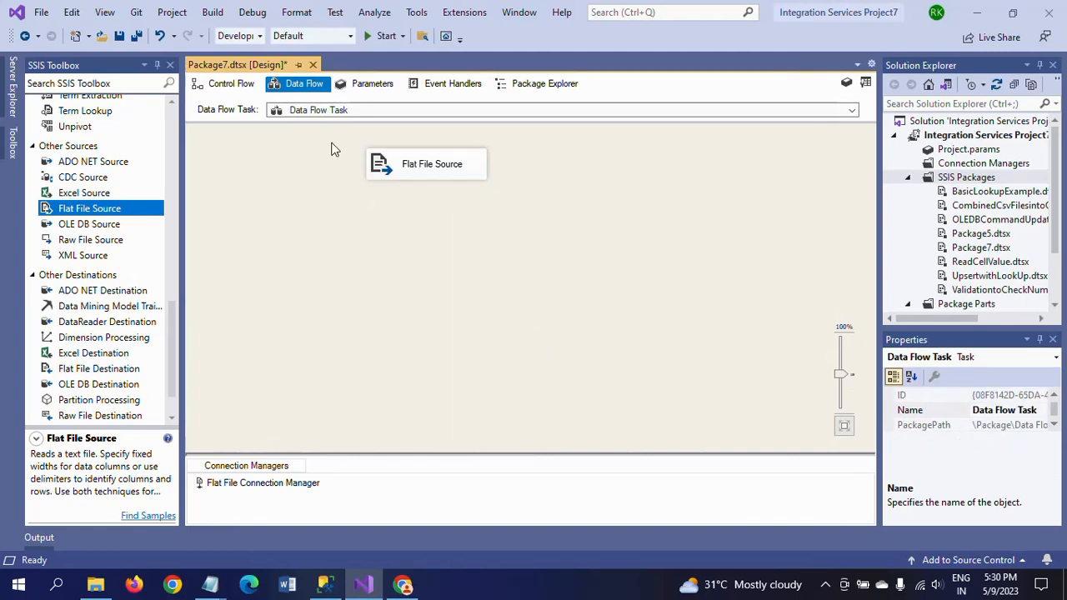
Reposition the Flat File Source slightly and add a Derived Column transformation below it in the data flow.
drag(442, 173, 485, 162)
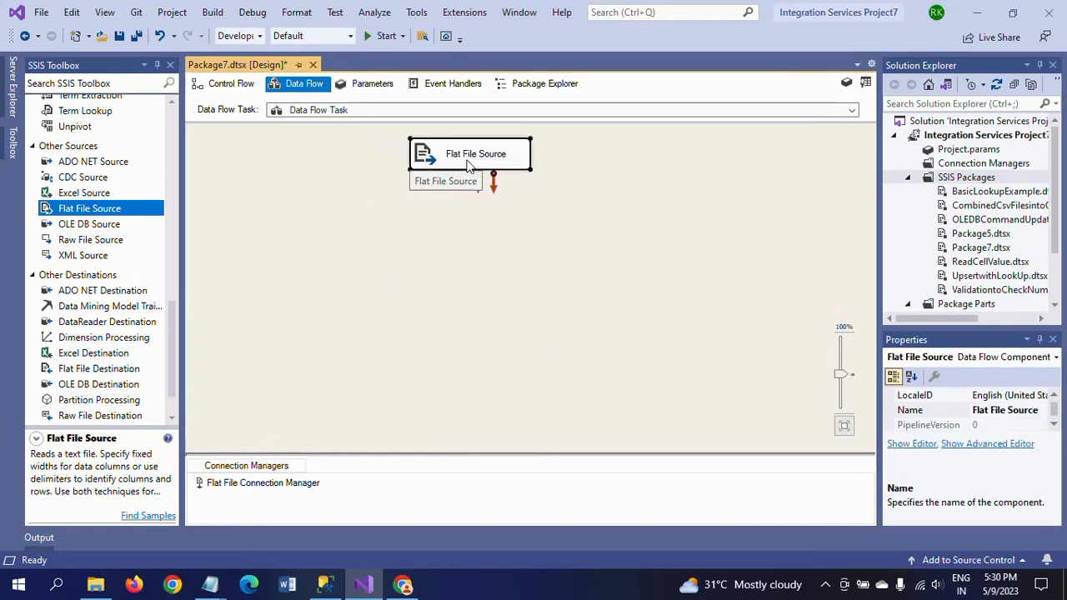
click(409, 247)
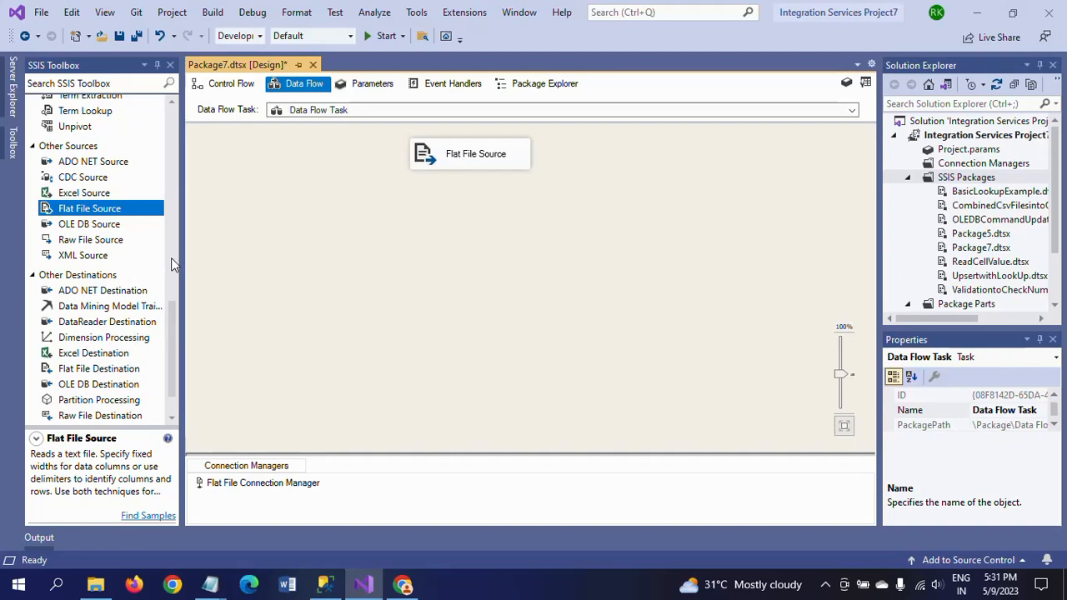
drag(171, 257, 172, 189)
click(94, 161)
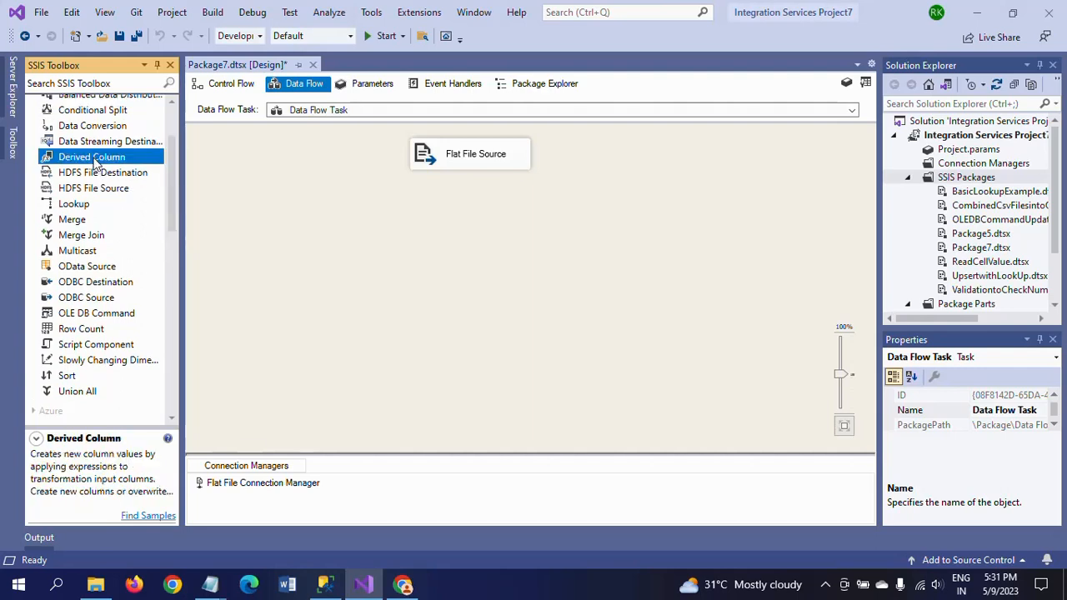
drag(94, 161, 470, 229)
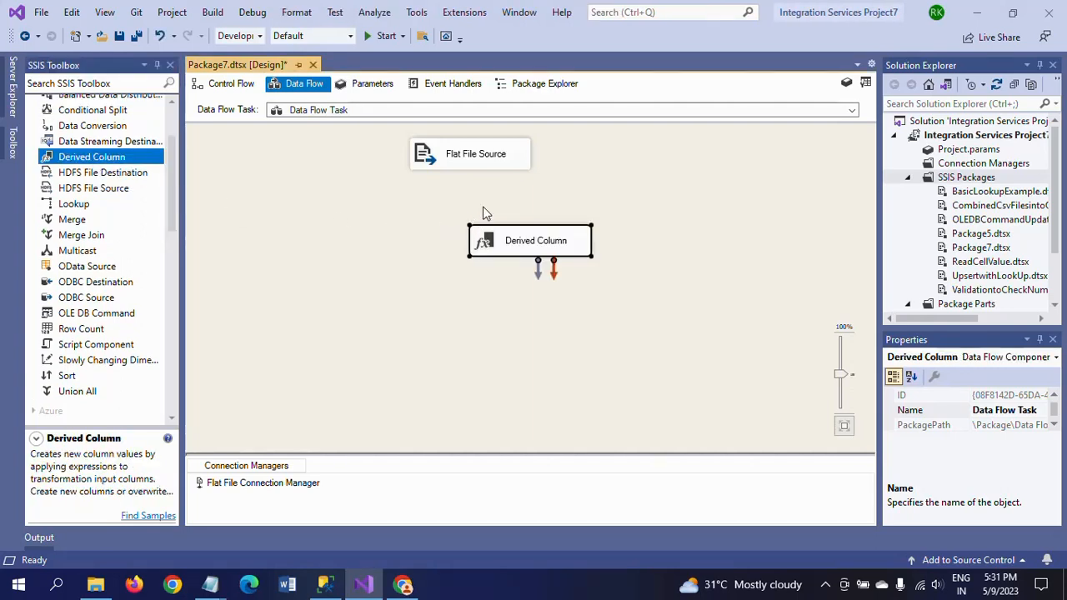
Connect the Flat File Source's data output to the Derived Column transformation.
click(469, 154)
drag(477, 180, 530, 247)
click(523, 248)
click(483, 300)
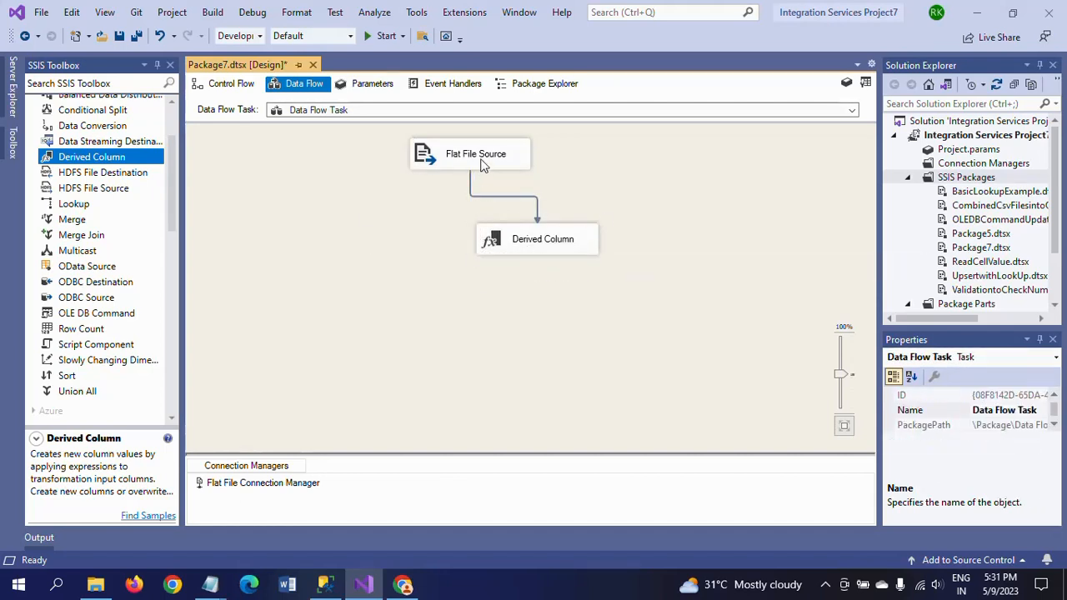
Open the Derived Column transformation, expand its input columns, and add a derived column row set to Replace 'File_Name'.
double_click(509, 243)
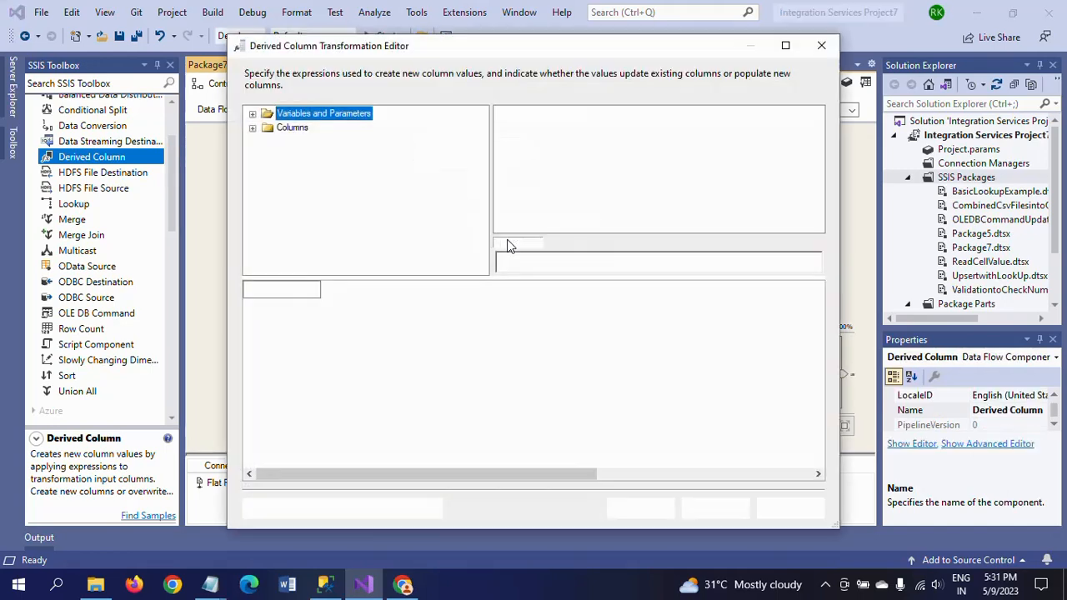
click(252, 128)
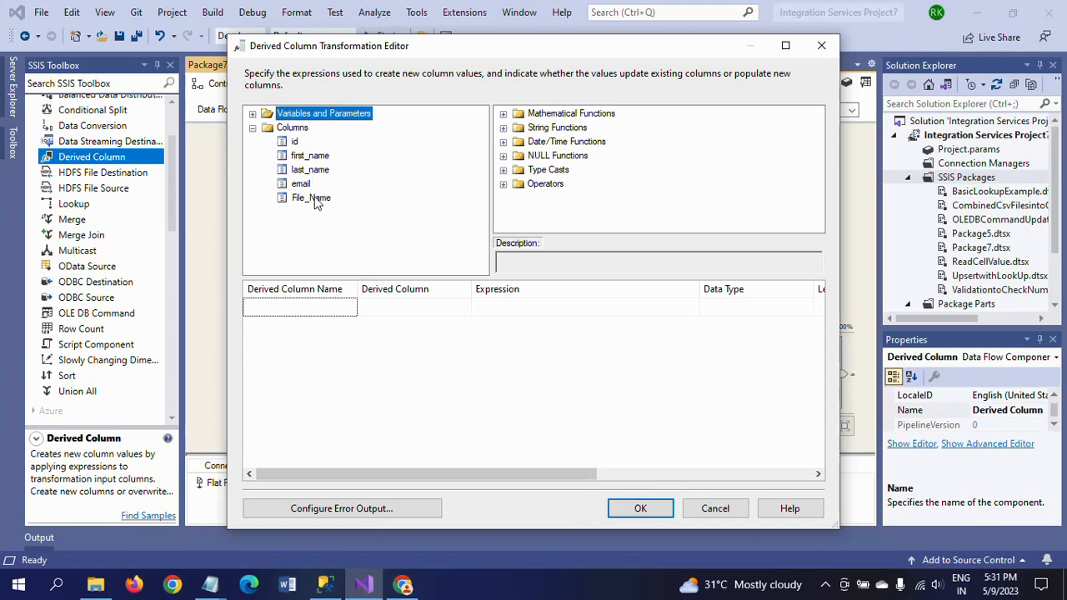
click(439, 318)
click(464, 310)
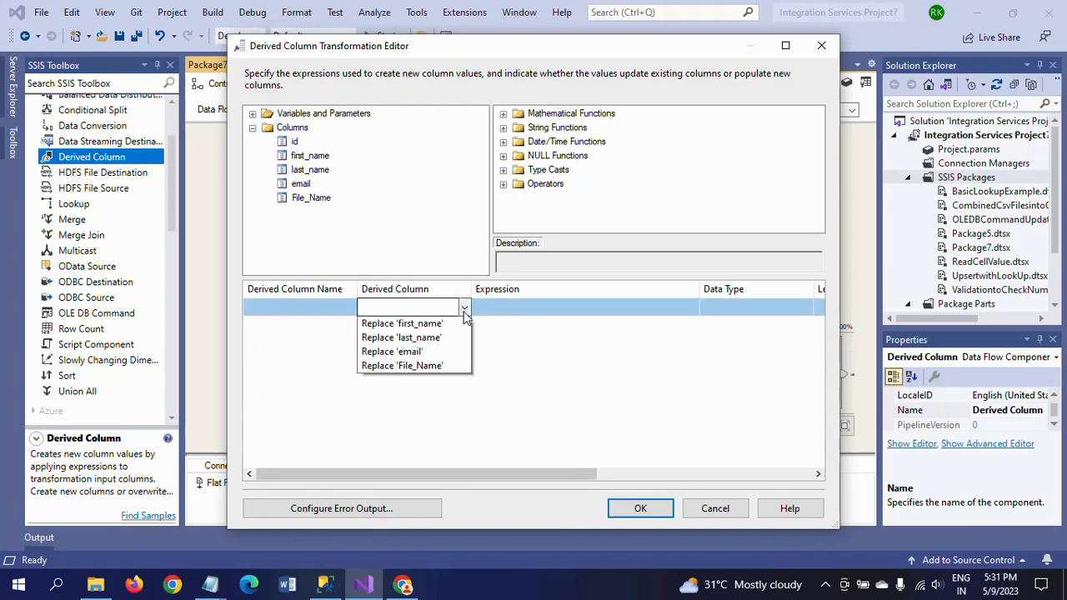
click(432, 390)
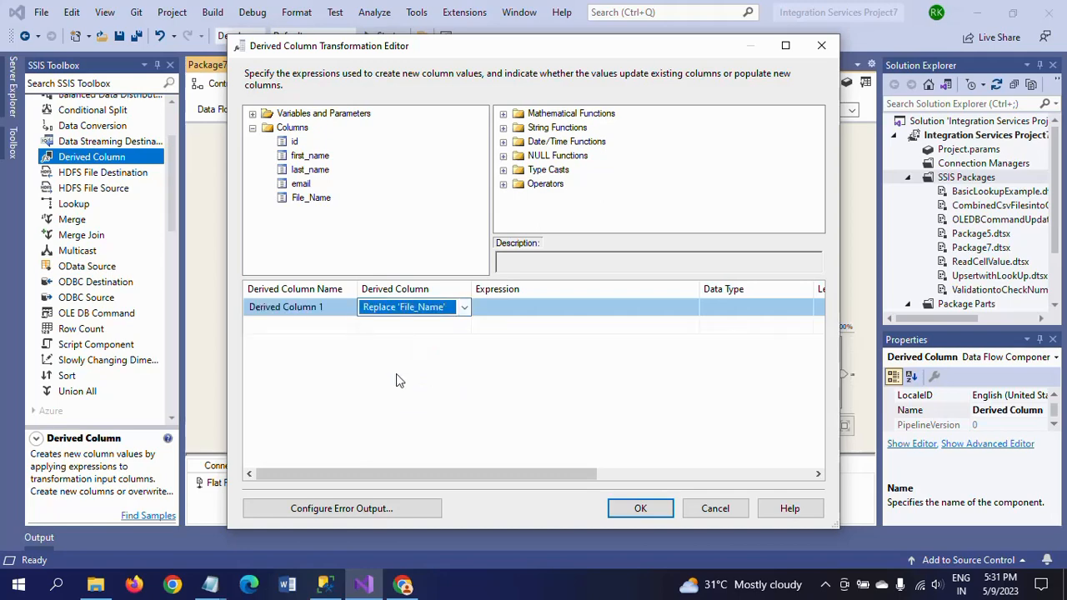
click(513, 308)
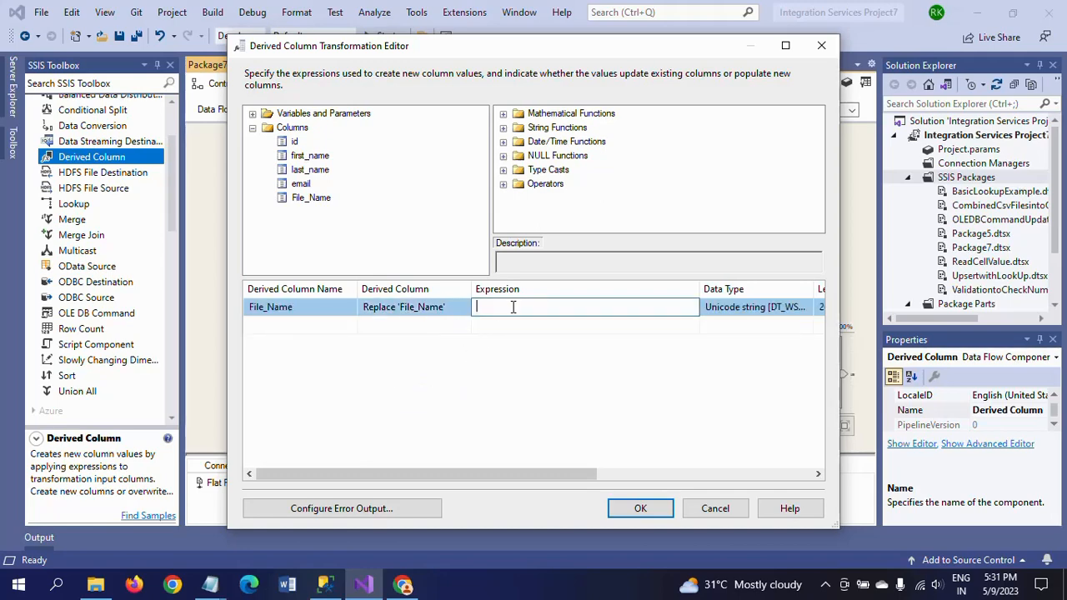
Switch to the Notepad notes and highlight the file name Sample.csv within the path D:\Files\Sample.csv.
mouse_move(213, 585)
click(258, 553)
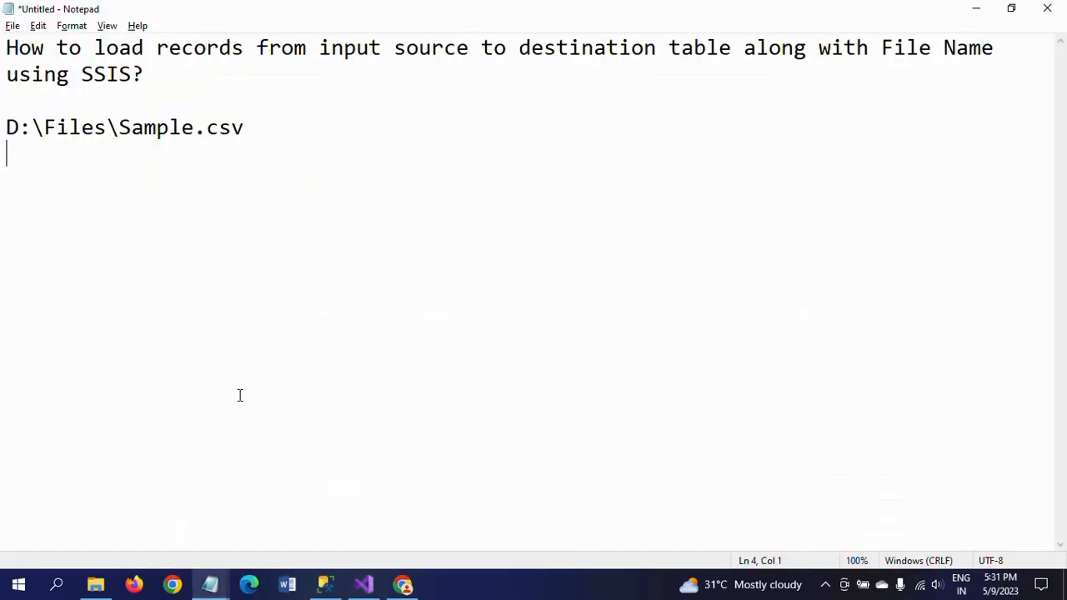
drag(122, 127, 245, 128)
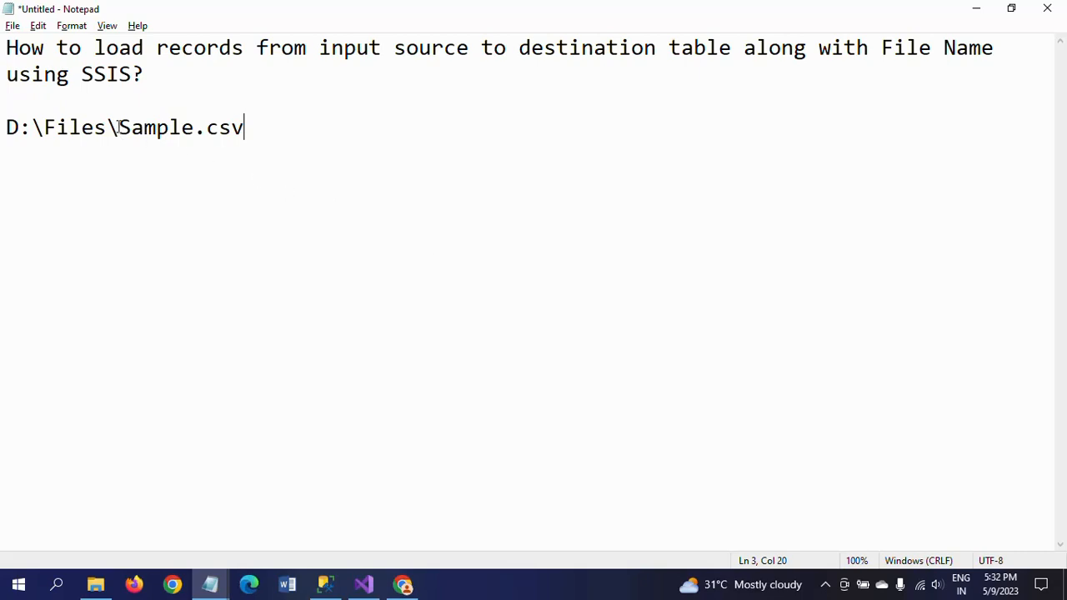
Return to the Derived Column editor in Visual Studio and insert the RIGHT string function as the File_Name row's expression.
key(alt+Tab)
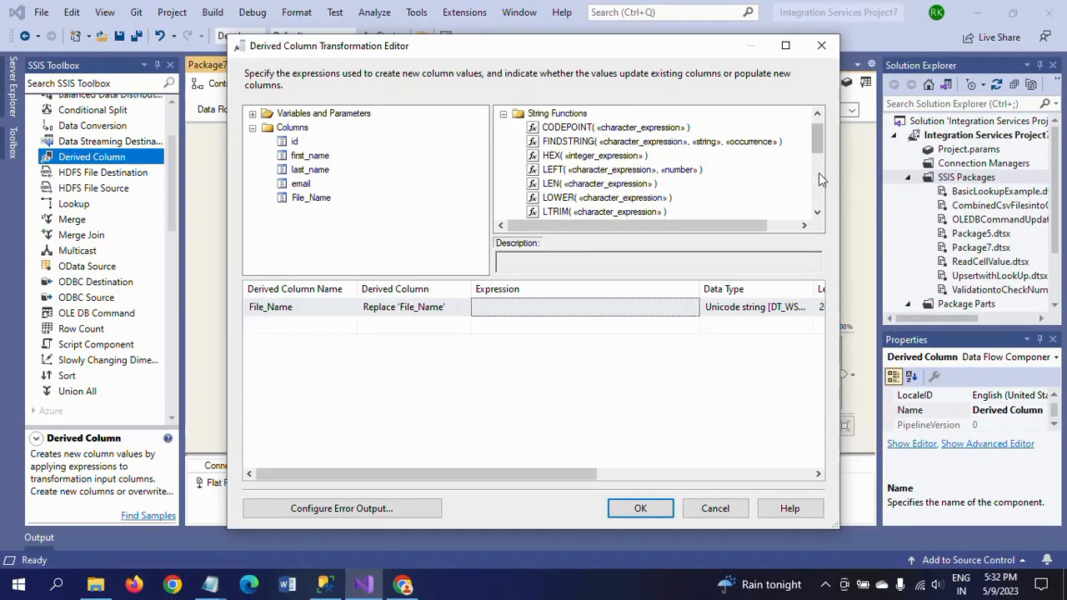
click(818, 172)
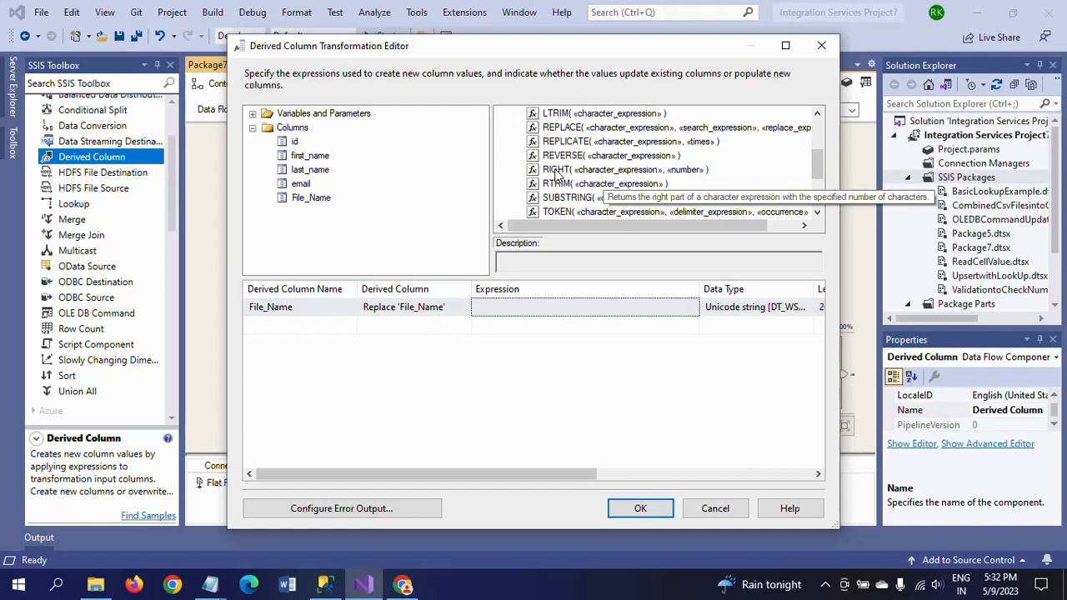
click(532, 308)
drag(532, 310, 535, 315)
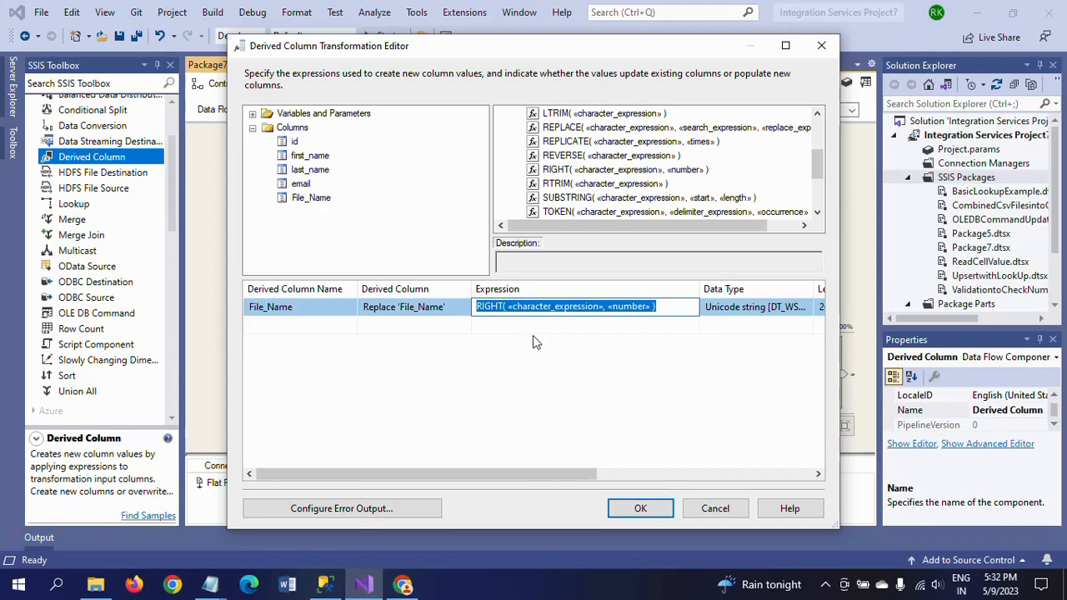
Replace the character expression placeholder in the RIGHT function with the File_Name column, followed by a comma.
click(311, 198)
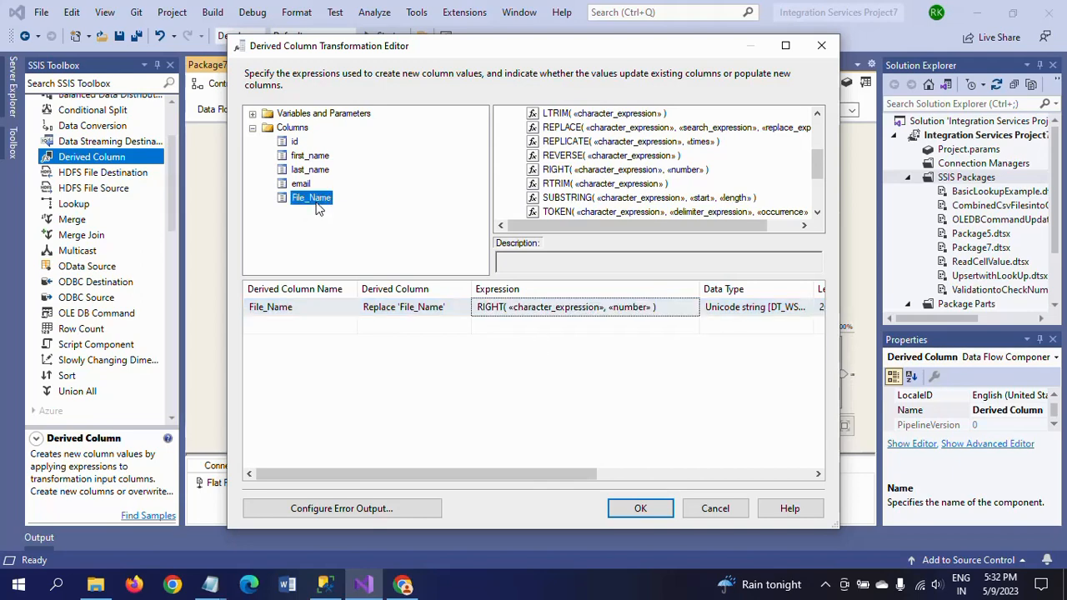
click(509, 308)
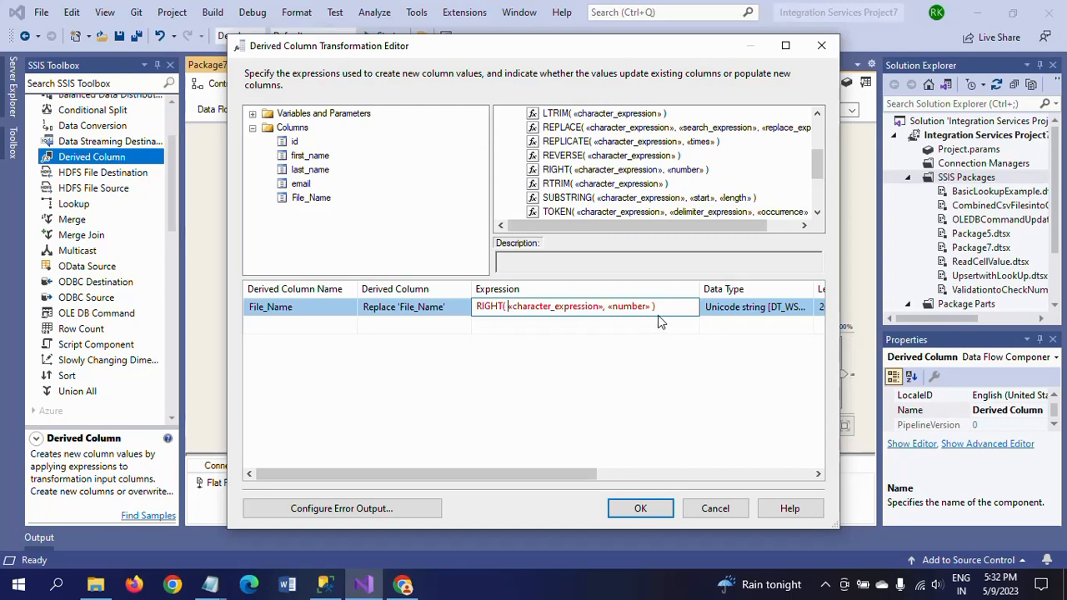
key(shift+Right)
key(shift+Right)
key(shift+Right)
key(shift+Right)
key(shift+Right)
key(shift+Right)
key(shift+Right)
key(shift+Right)
key(shift+Right)
key(shift+Right)
key(shift+Right)
key(shift+Right)
key(shift+Right)
key(shift+Right)
key(shift+Right)
key(shift+Right)
key(shift+Right)
key(shift+Right)
key(shift+Right)
key(shift+Right)
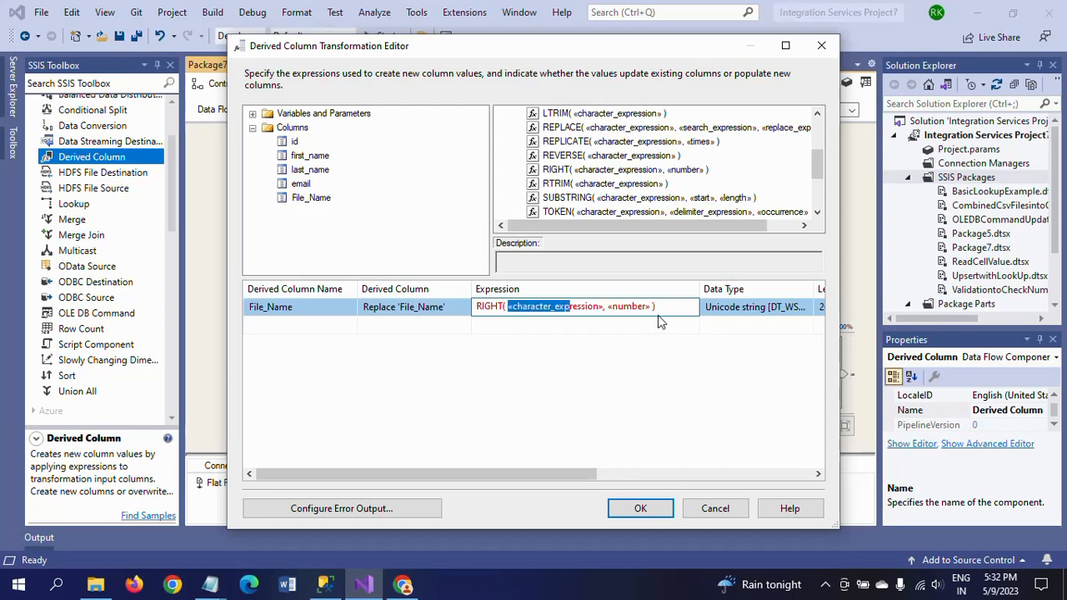
key(shift+Right)
text(File)
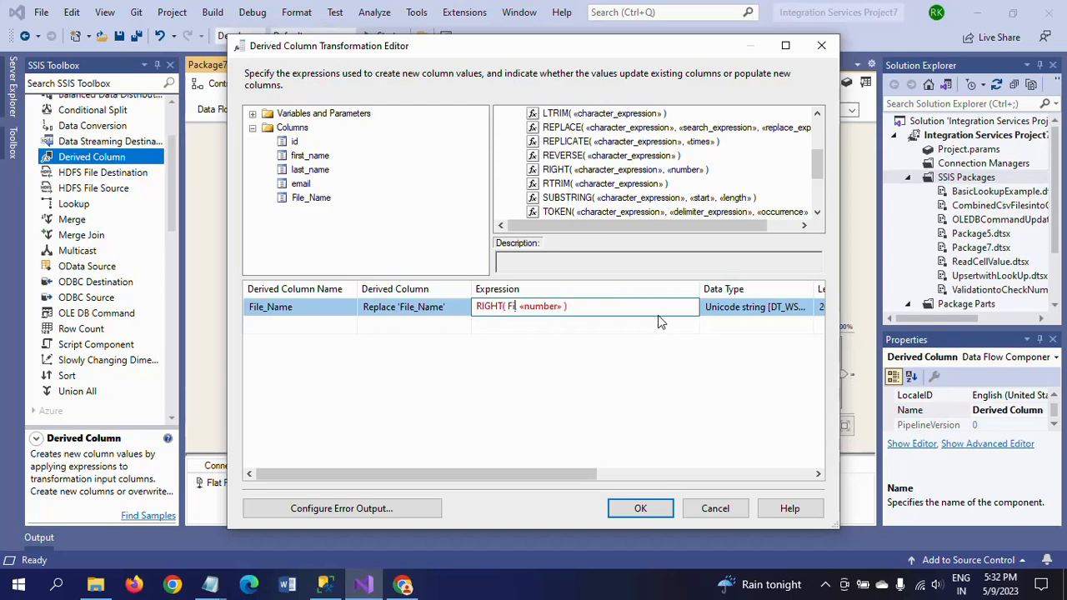
text(_Name)
text(,)
Replace the number placeholder and closing bracket of the RIGHT function with the FINDSTRING string function.
double_click(575, 306)
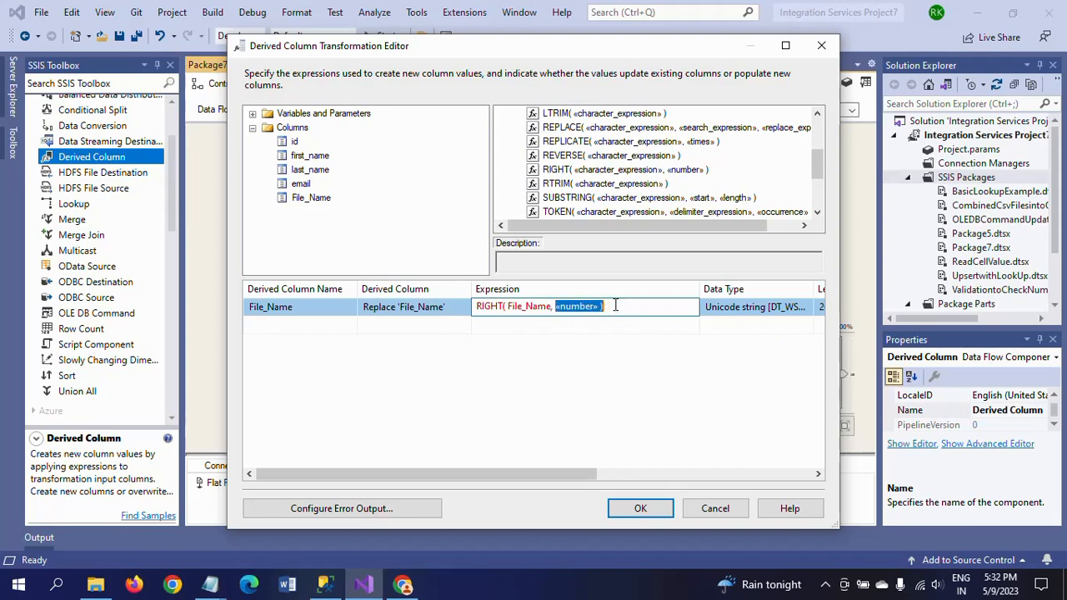
key(BackSpace)
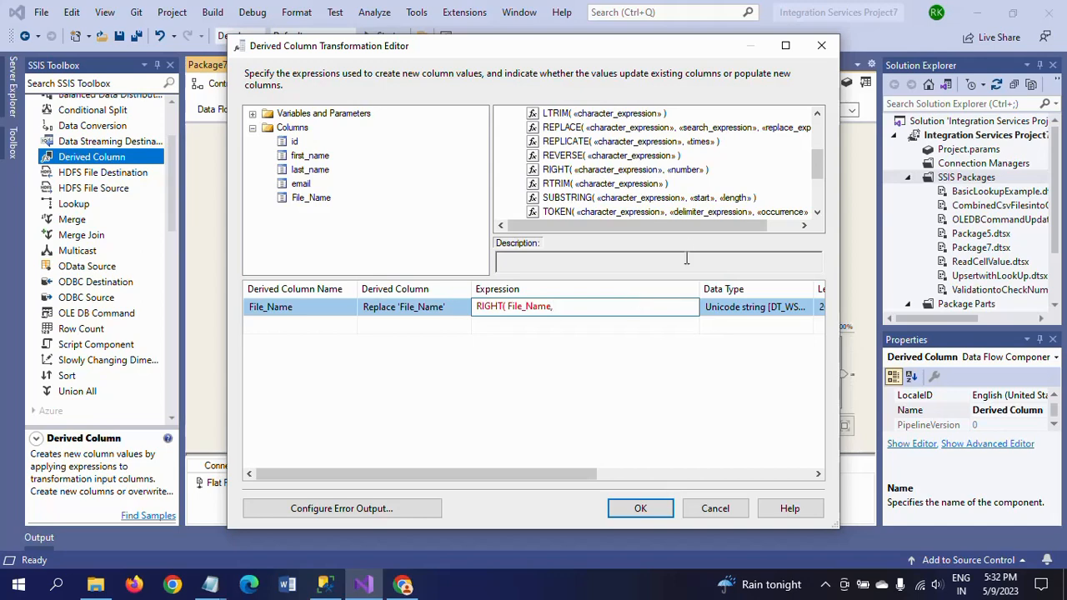
click(819, 116)
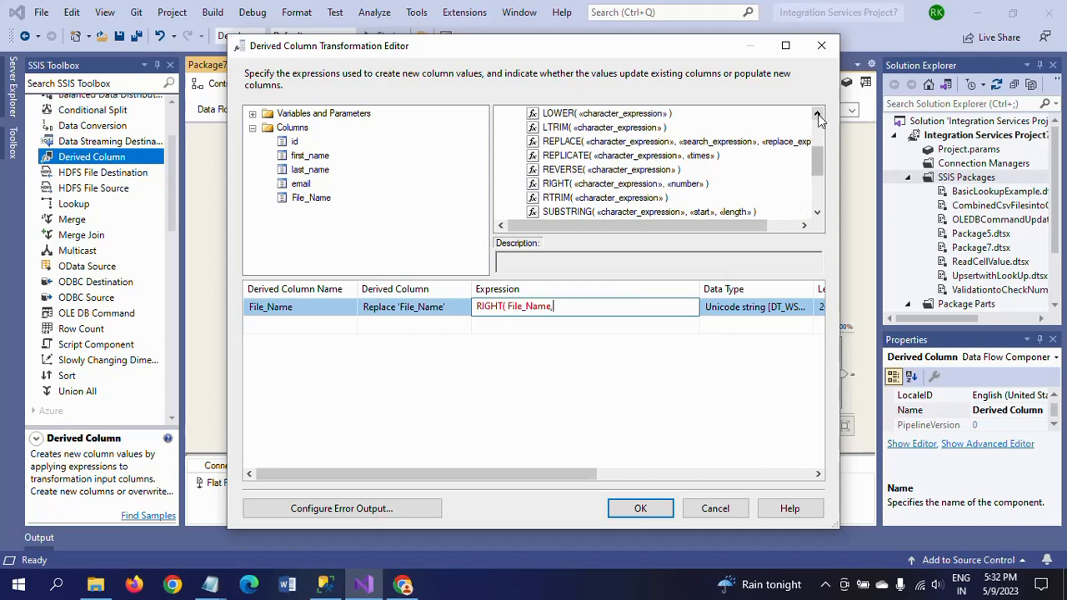
click(818, 116)
click(819, 116)
click(819, 115)
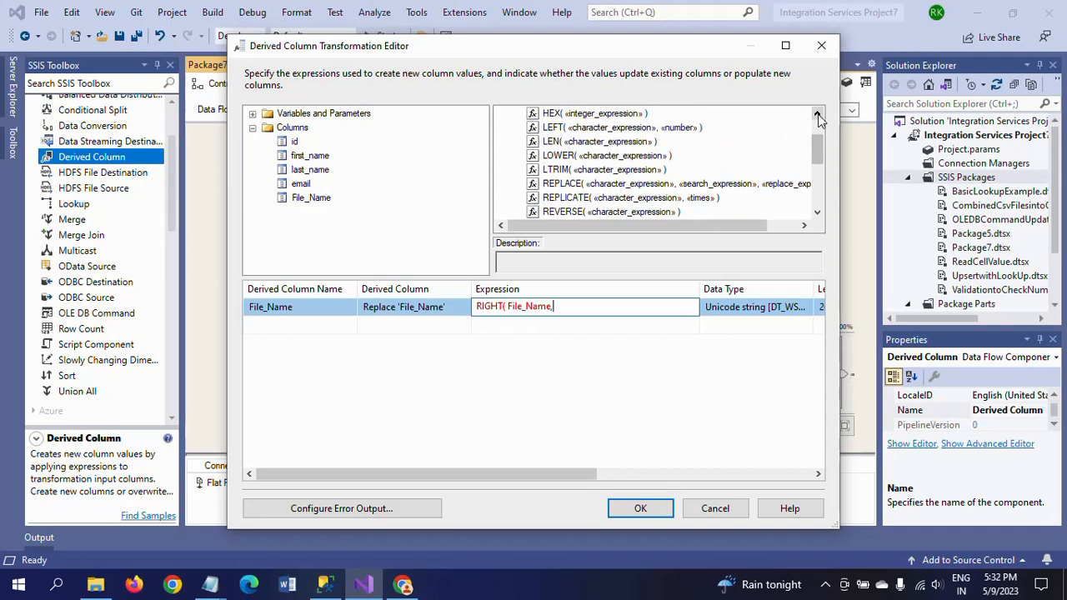
click(818, 115)
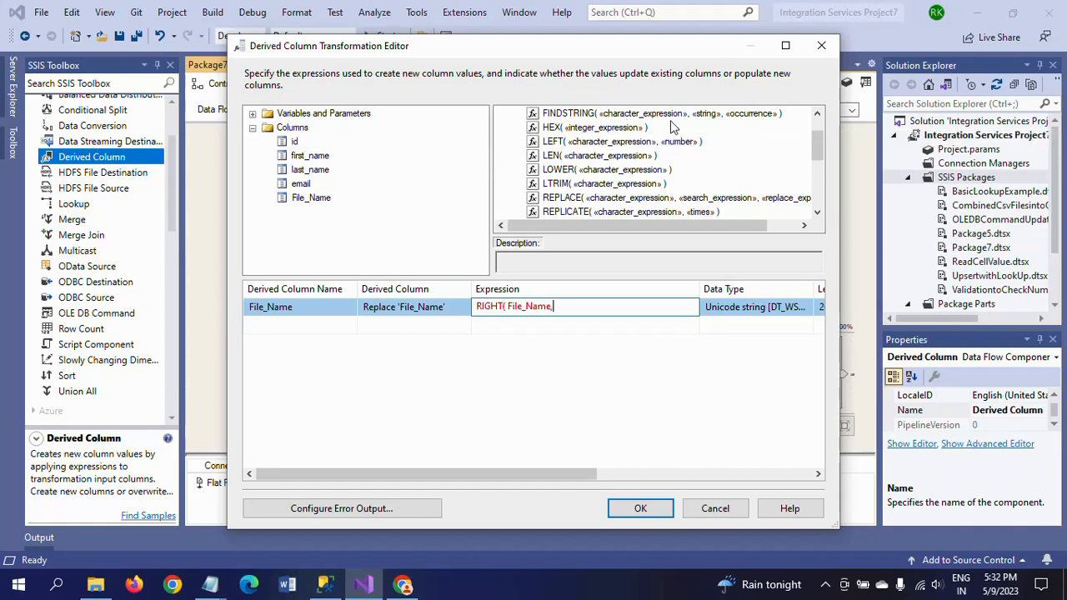
drag(575, 115, 584, 310)
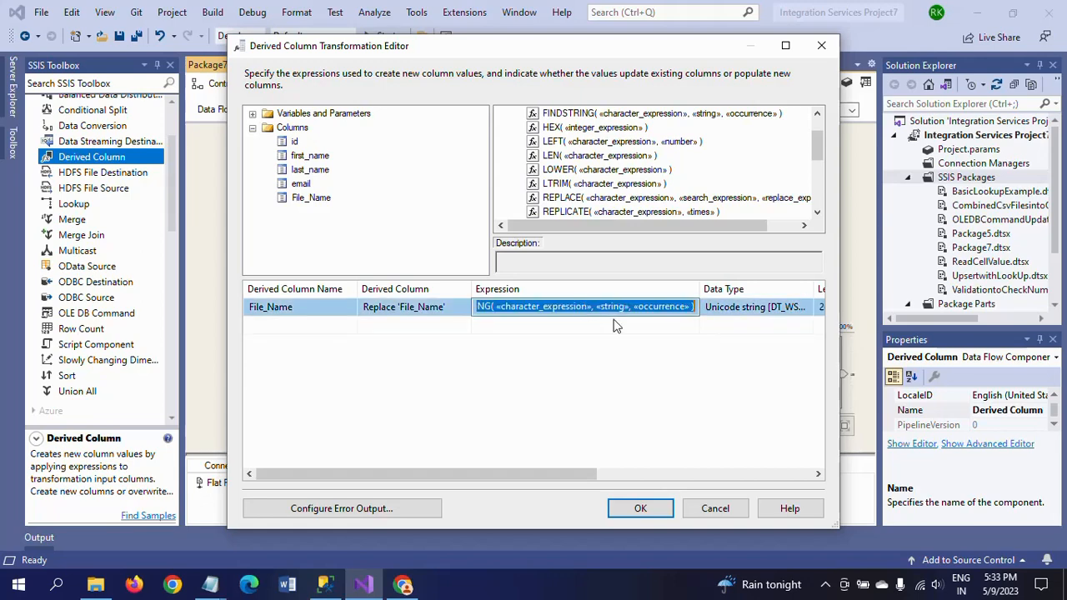
click(557, 330)
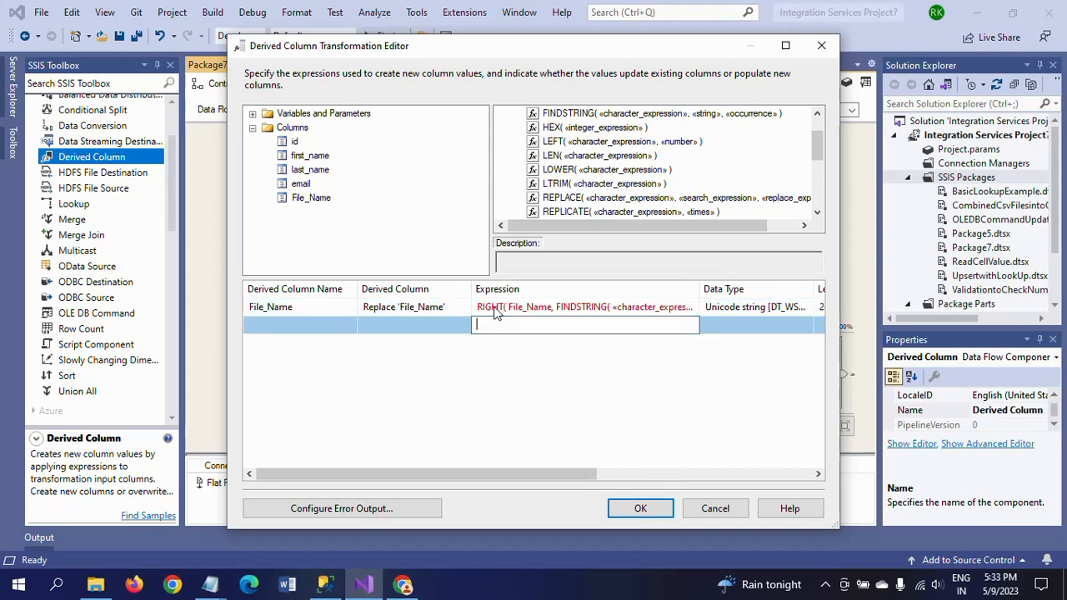
Insert an opening REVERSE( call before the character expression placeholder inside the FINDSTRING function.
click(613, 311)
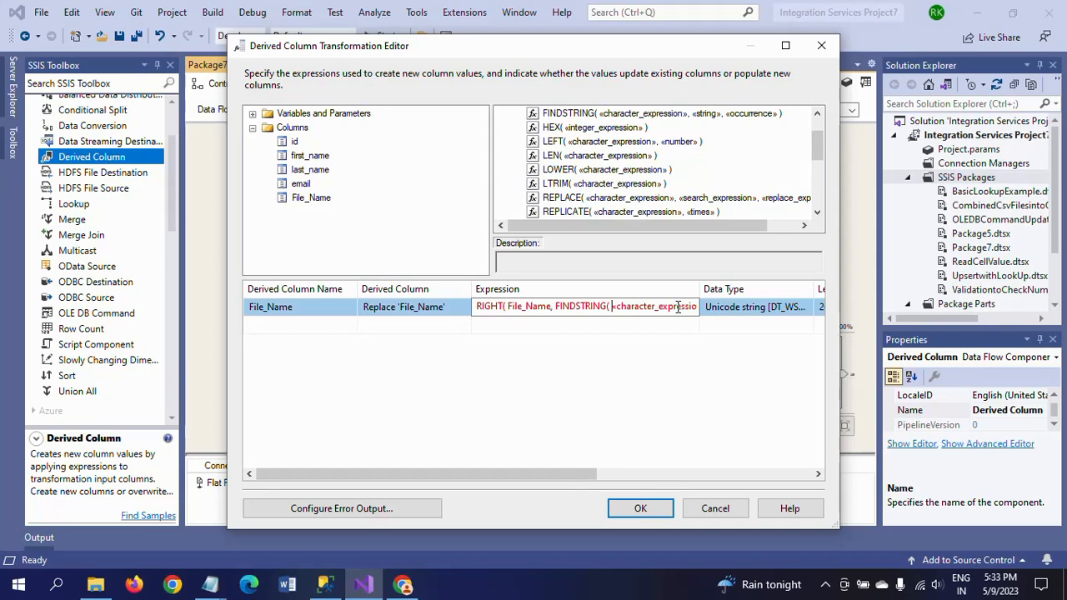
key(BackSpace)
text(R)
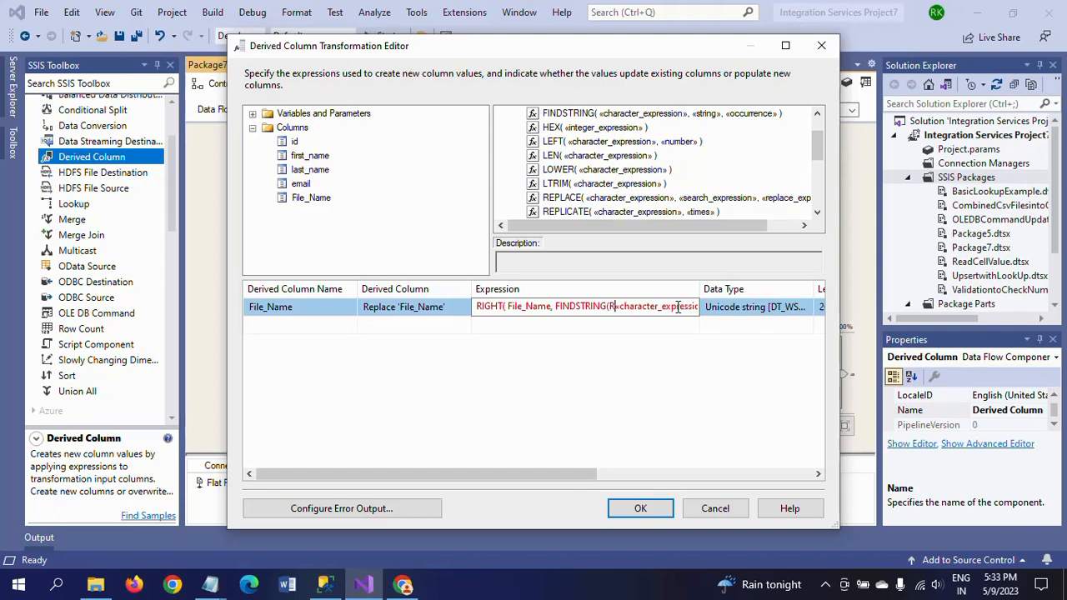
text(EVERSE)
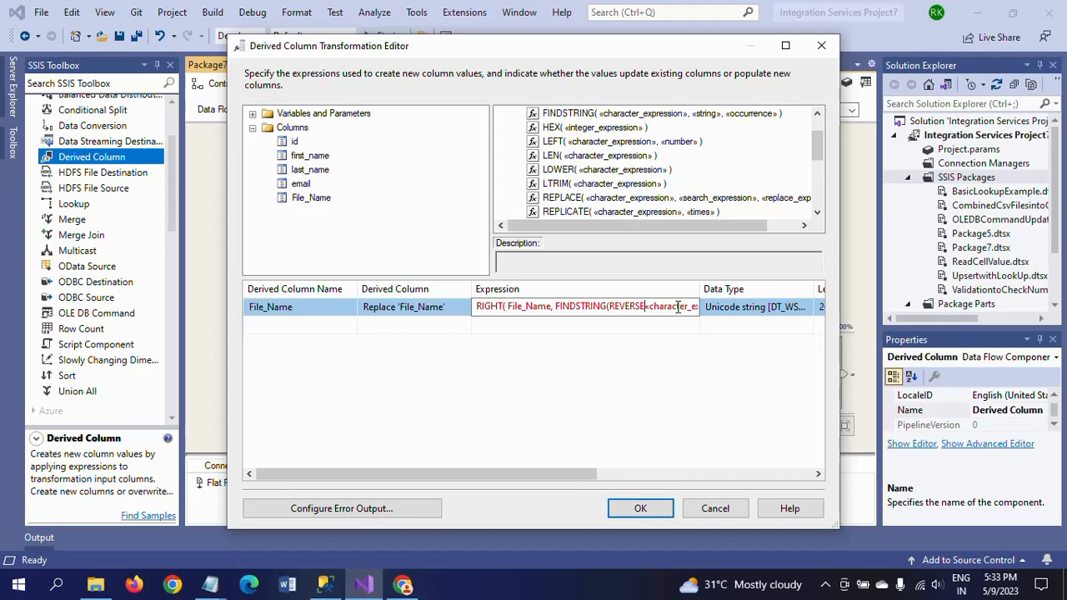
text(()
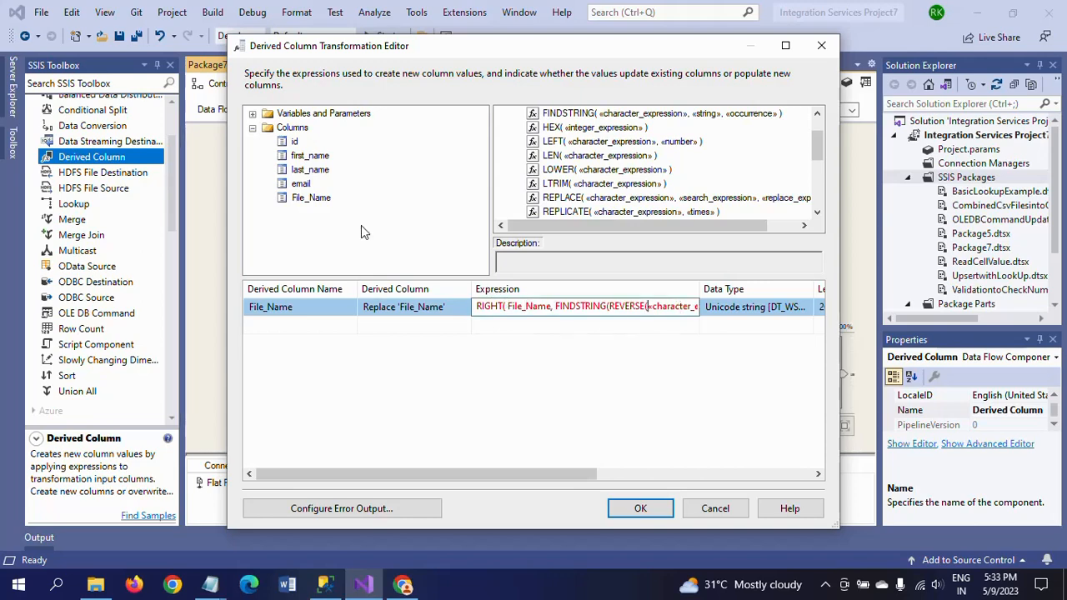
Replace the character expression placeholder inside REVERSE with the File_Name column copied from the RIGHT function, and close the REVERSE bracket.
double_click(540, 306)
key(ctrl+c)
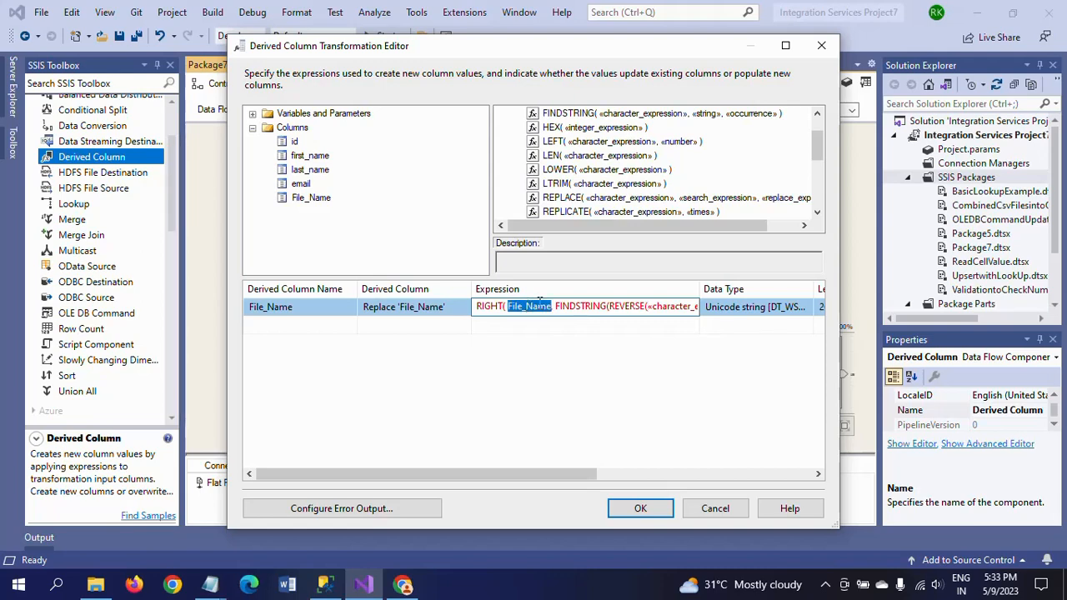
click(650, 308)
key(shift+Right)
key(shift+Right)
key(shift+Right)
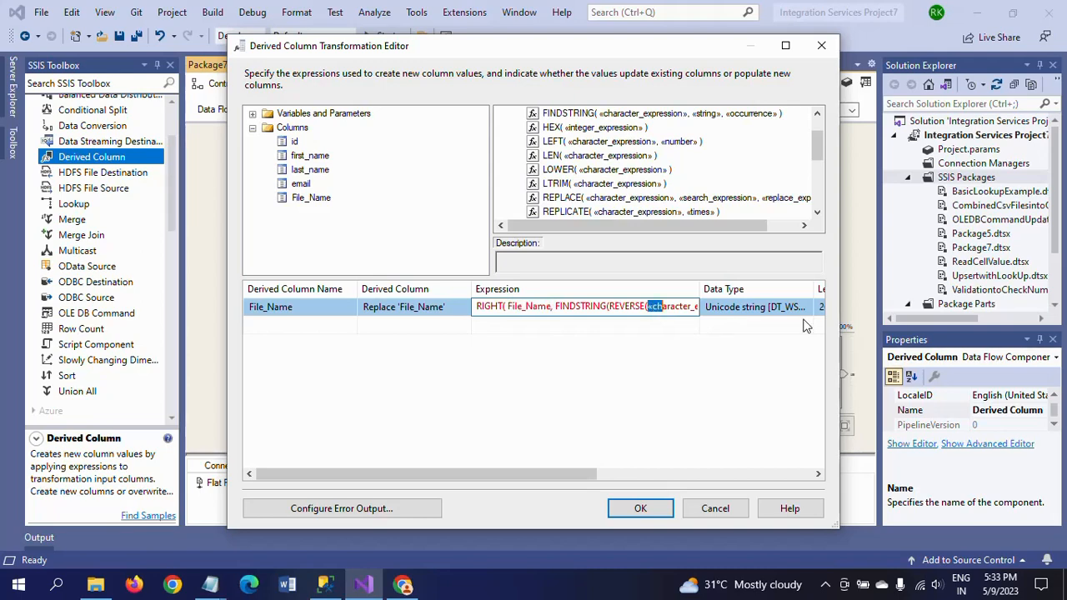
key(shift+Right)
key(shift+Right)
key(shift+Right)
key(shift+Right)
key(shift+Right)
key(shift+Right)
key(shift+Right)
key(shift+Right)
key(shift+Right)
key(shift+Right)
key(shift+Right)
key(shift+Right)
key(shift+Right)
key(shift+Right)
key(shift+Right)
key(shift+Right)
key(shift+Right)
key(shift+Right)
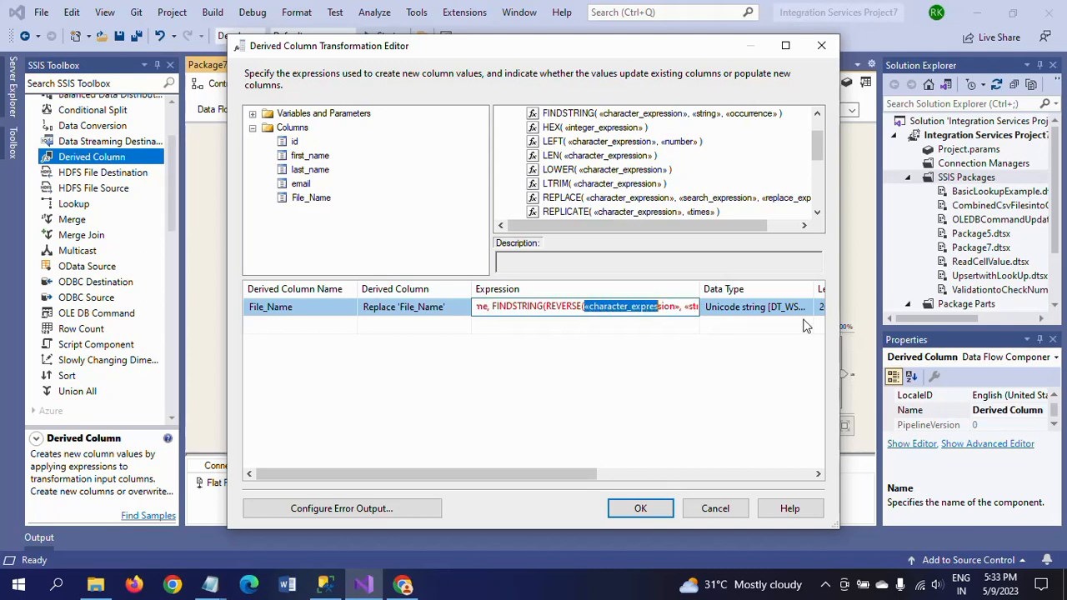
key(shift+Right)
key(ctrl+v)
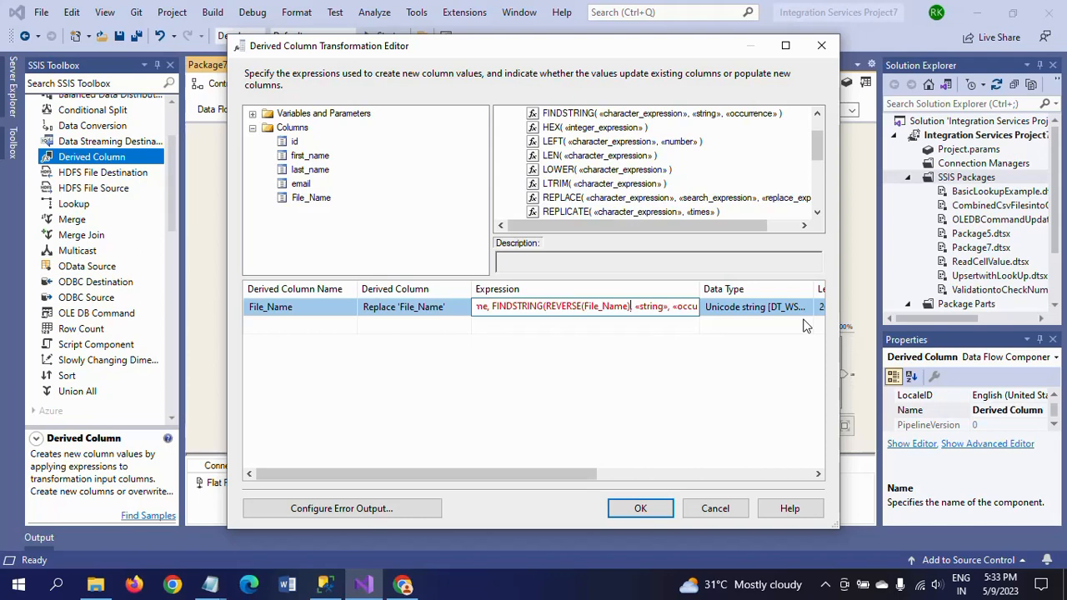
Switch to the Notepad notes and examine the path D:\Files\Sample.csv, highlighting the backslash in front of the file name.
key(alt+Tab)
click(25, 134)
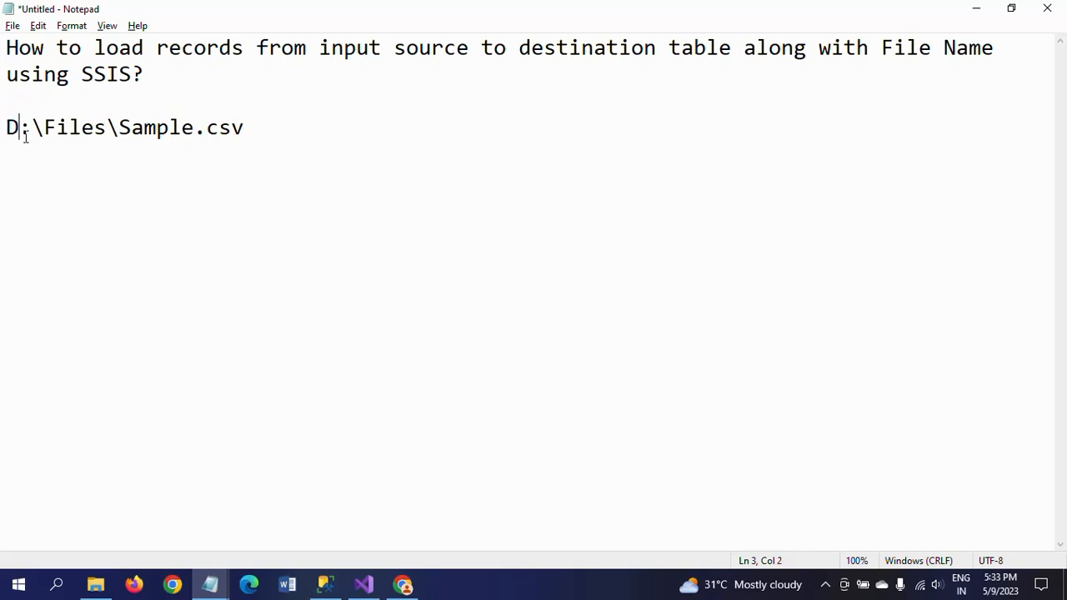
drag(25, 136, 186, 145)
click(281, 172)
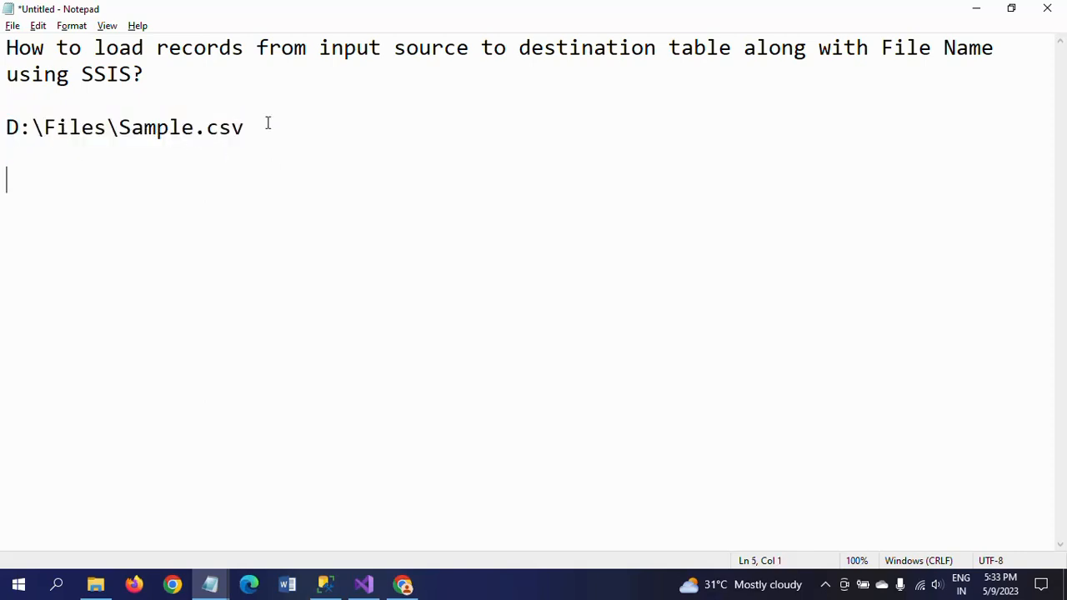
click(120, 127)
key(shift+Left)
click(259, 131)
Return to the Derived Column editor in Visual Studio and enter "\\" as the search string after REVERSE(File_Name) in FINDSTRING.
key(alt+Tab)
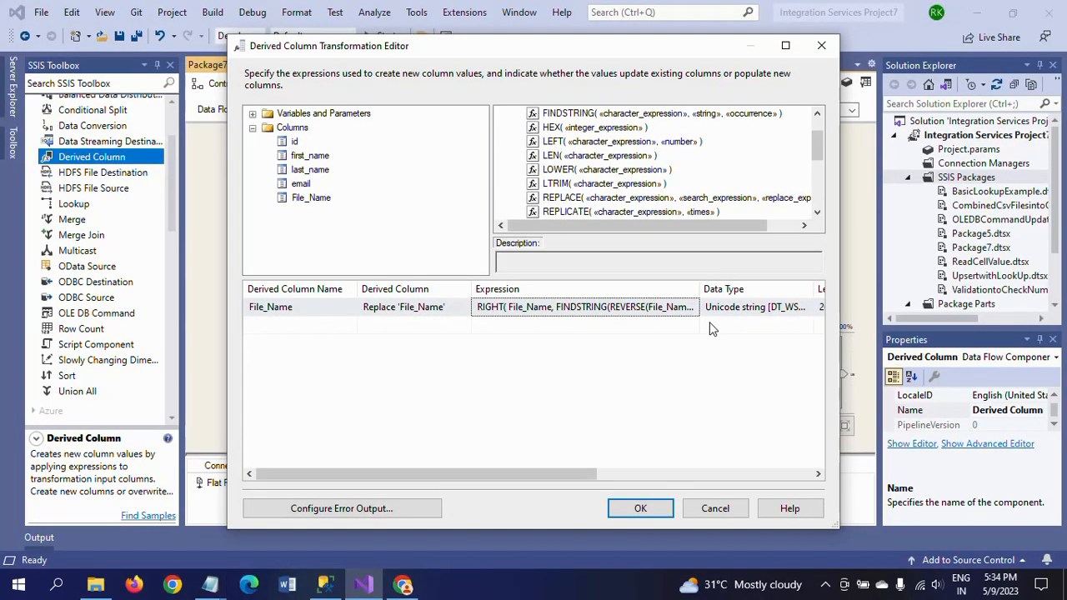
click(655, 307)
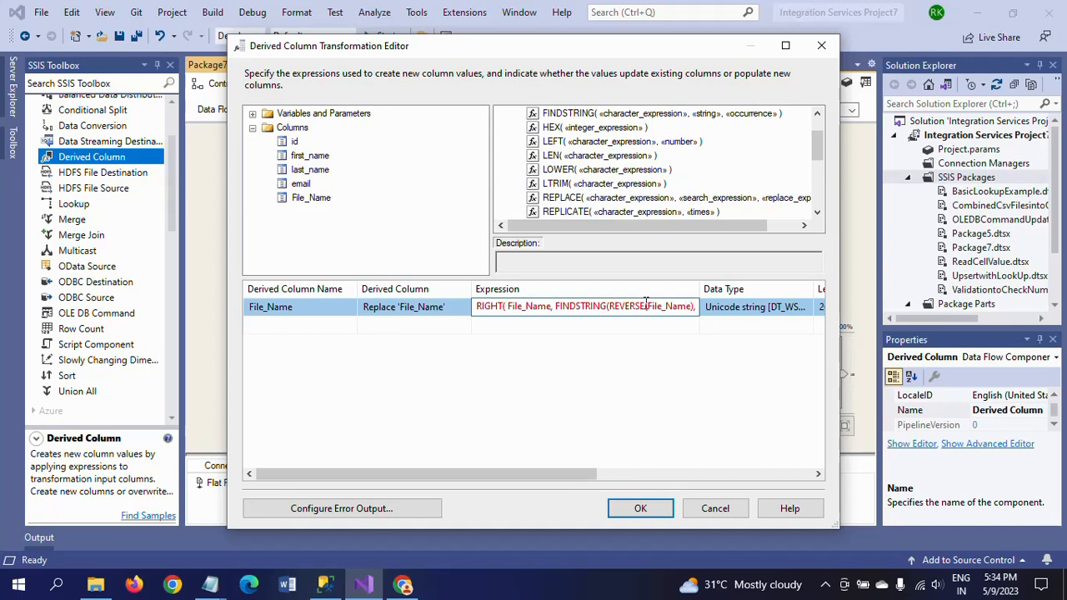
key(Right)
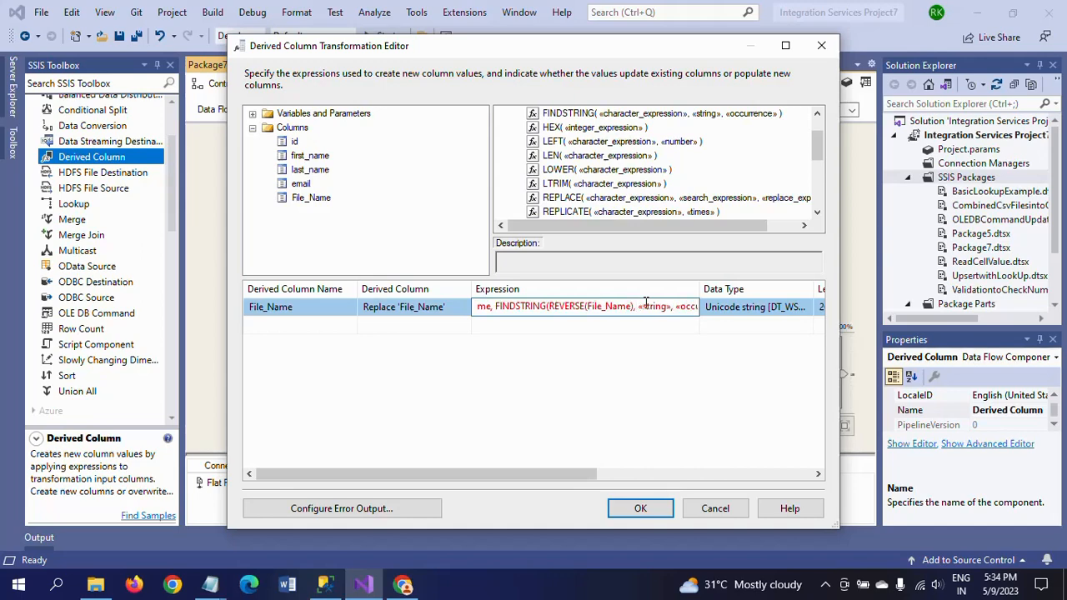
text("")
key(alt+Tab)
key(alt+Tab)
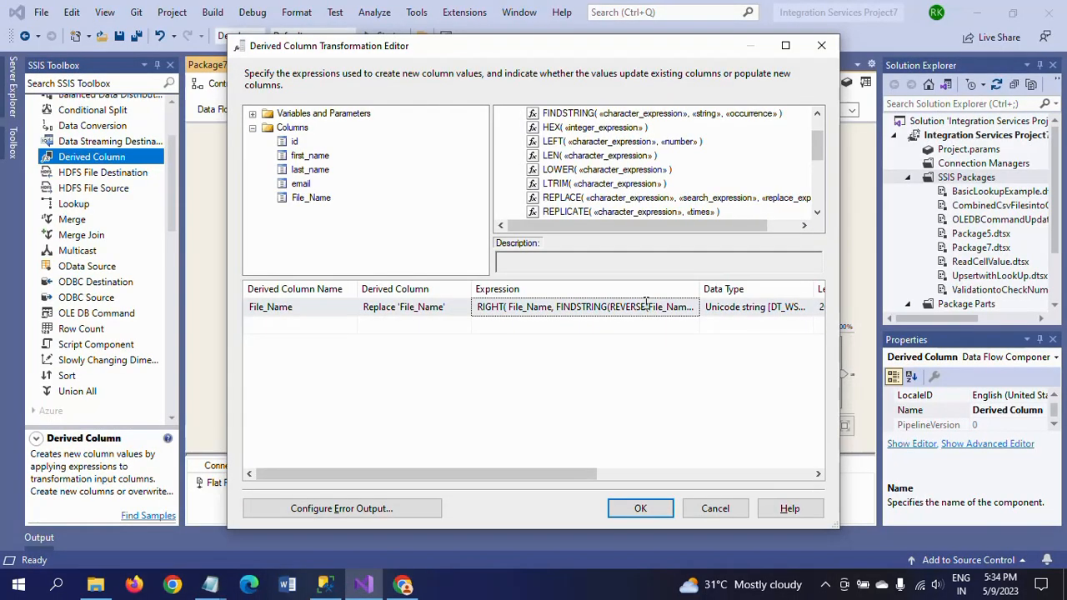
mouse_move(647, 302)
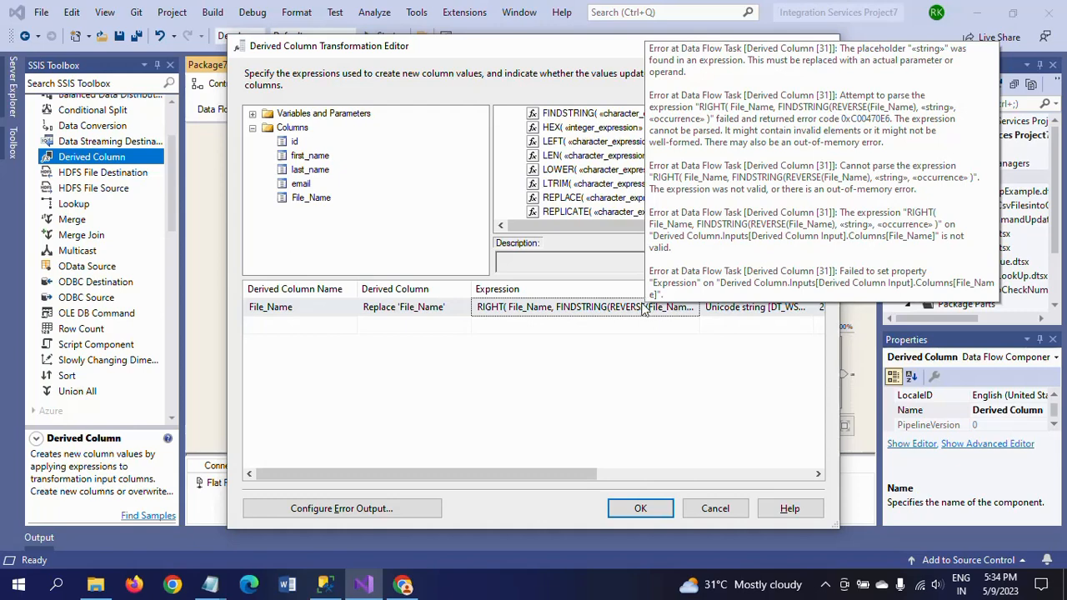
click(633, 309)
click(633, 308)
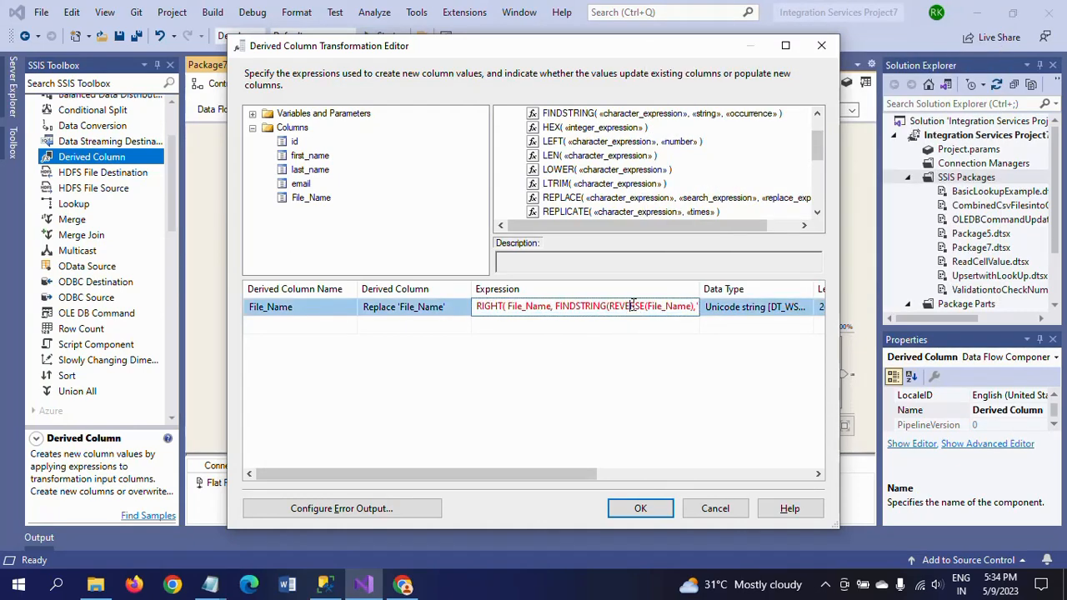
key(Right)
key(Right)
key(Right)
key(Right)
key(Right)
key(Right)
key(Right)
key(Right)
key(Right)
key(Right)
key(Right)
key(Right)
key(Right)
key(Right)
key(Right)
key(Right)
key(Right)
text(\)
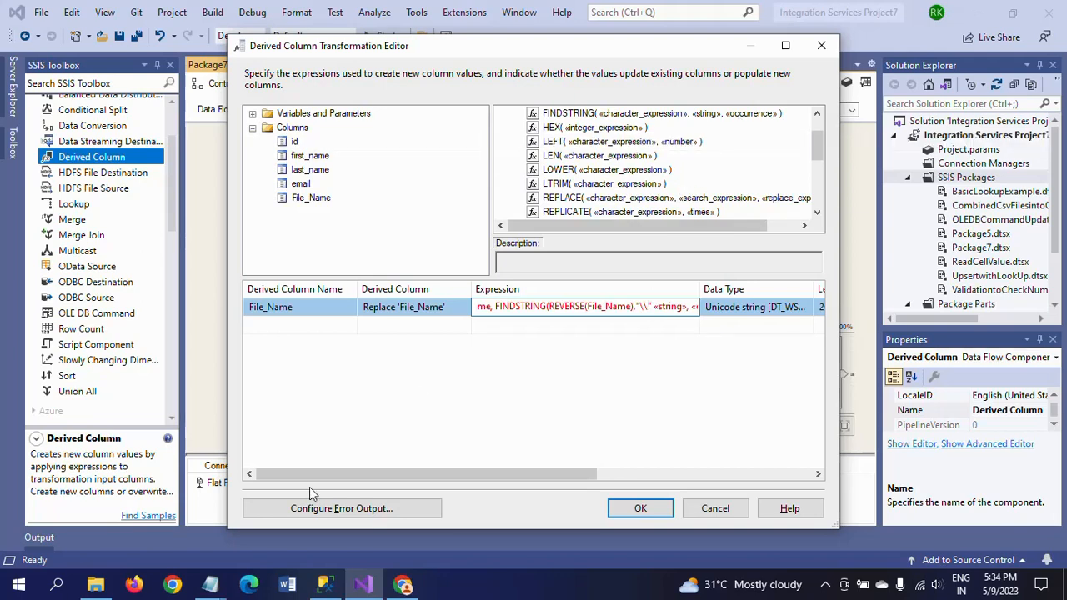
Switch to the Notepad notes and mark the position of the last backslash in the path D:\Files\Sample.csv.
mouse_move(215, 588)
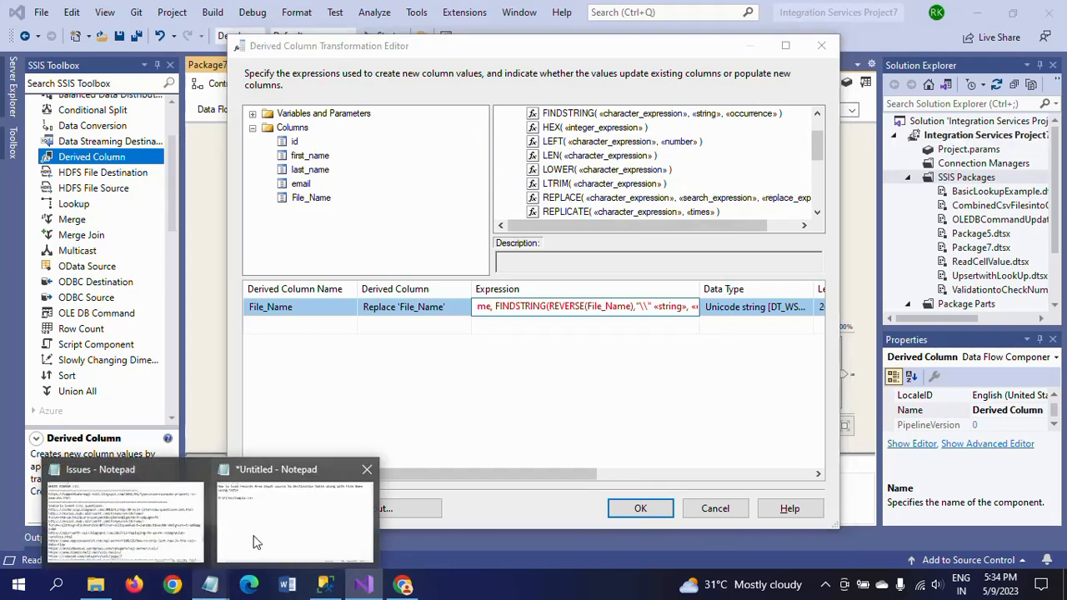
click(288, 521)
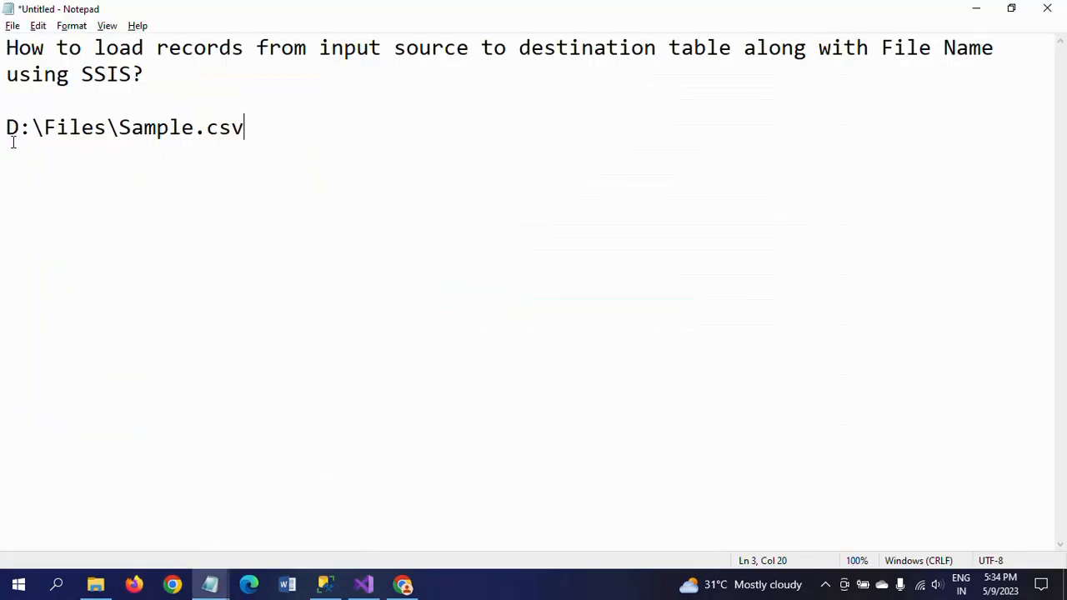
click(109, 125)
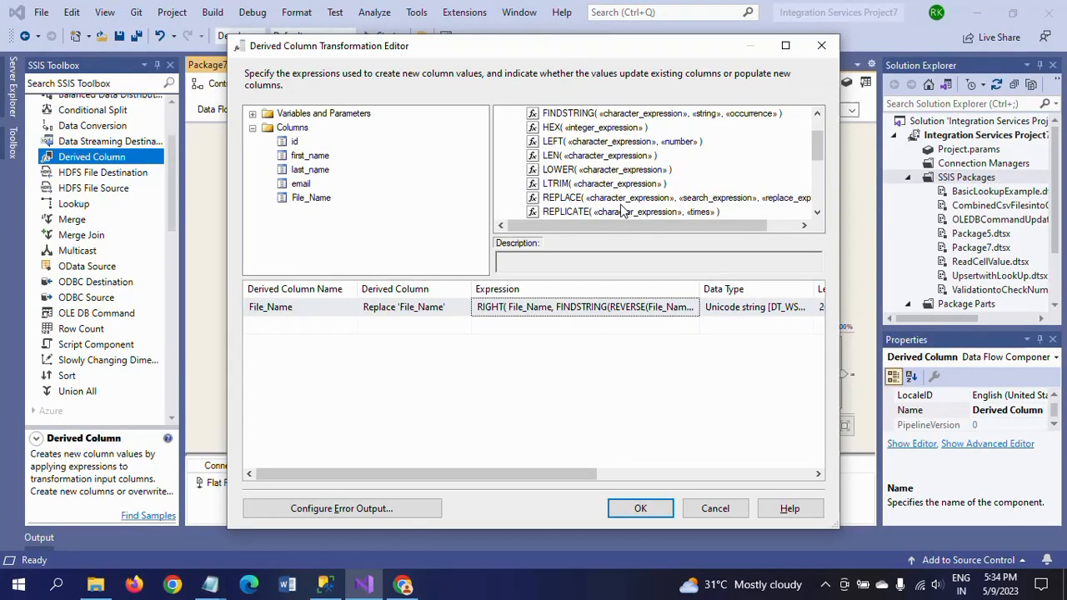
Back in Visual Studio's Derived Column editor, add occurrence 1 after the "\\" string and close the FINDSTRING function.
click(649, 306)
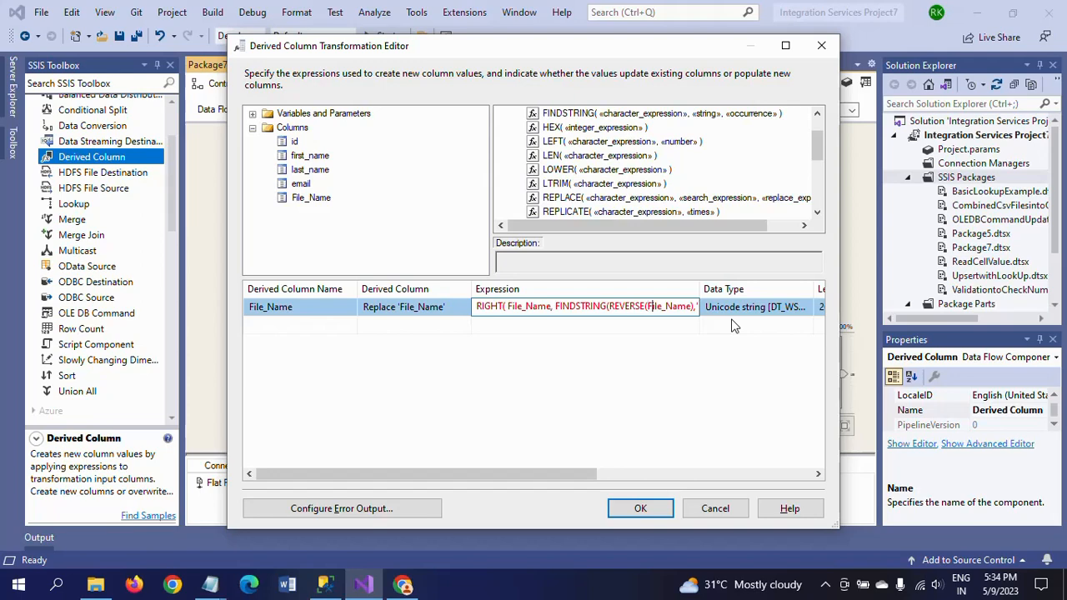
key(Right)
key(Right)
key(Right)
key(Right)
key(Right)
key(Right)
key(Right)
key(Right)
key(Right)
key(Right)
key(Right)
key(Right)
key(Right)
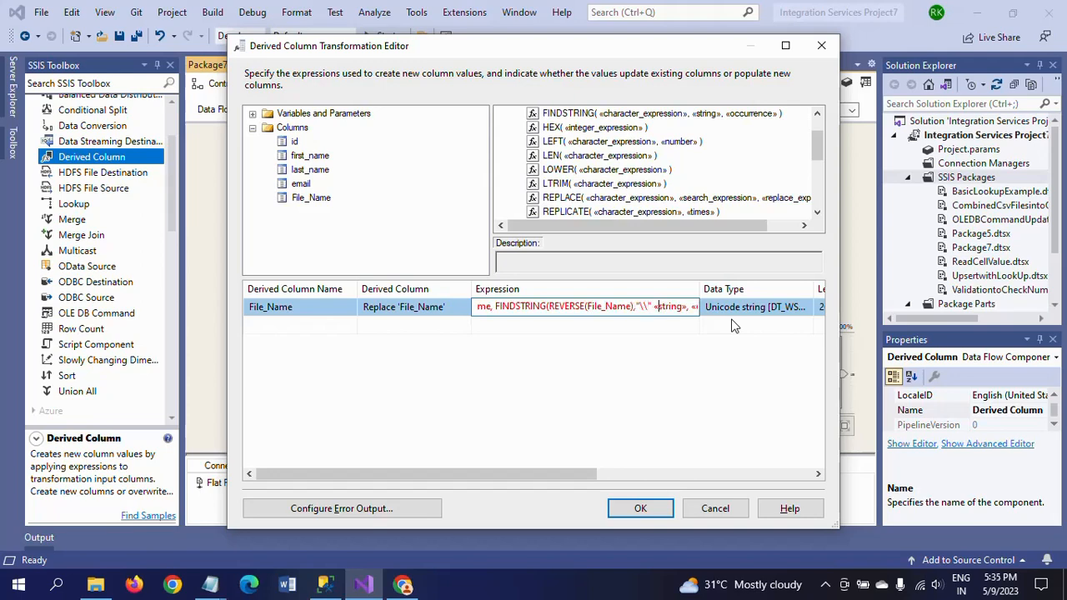
text(,1))
Delete the leftover string and occurrence placeholders and subtract 1 from the FINDSTRING result inside the RIGHT function.
key(shift+Right)
key(shift+Right)
key(shift+Right)
key(shift+Right)
key(shift+Right)
key(shift+Right)
key(shift+Right)
key(shift+Right)
key(shift+Right)
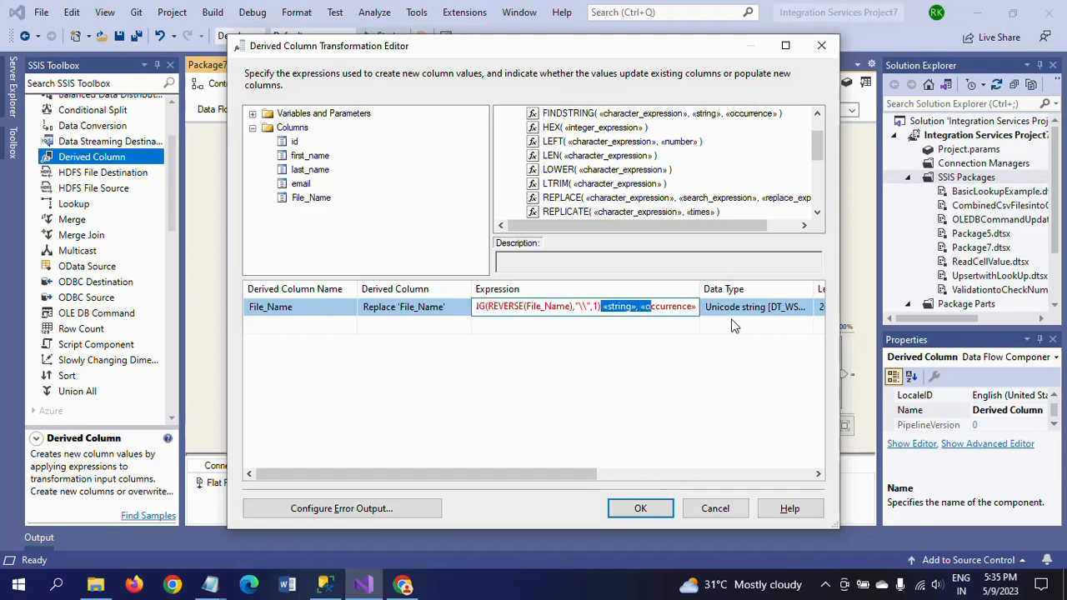
key(shift+Right)
key(shift+Right)
key(shift+Right)
key(shift+Right)
key(shift+Right)
key(shift+Right)
key(shift+Right)
key(shift+Right)
key(shift+Right)
key(shift+Right)
key(shift+Right)
key(shift+Right)
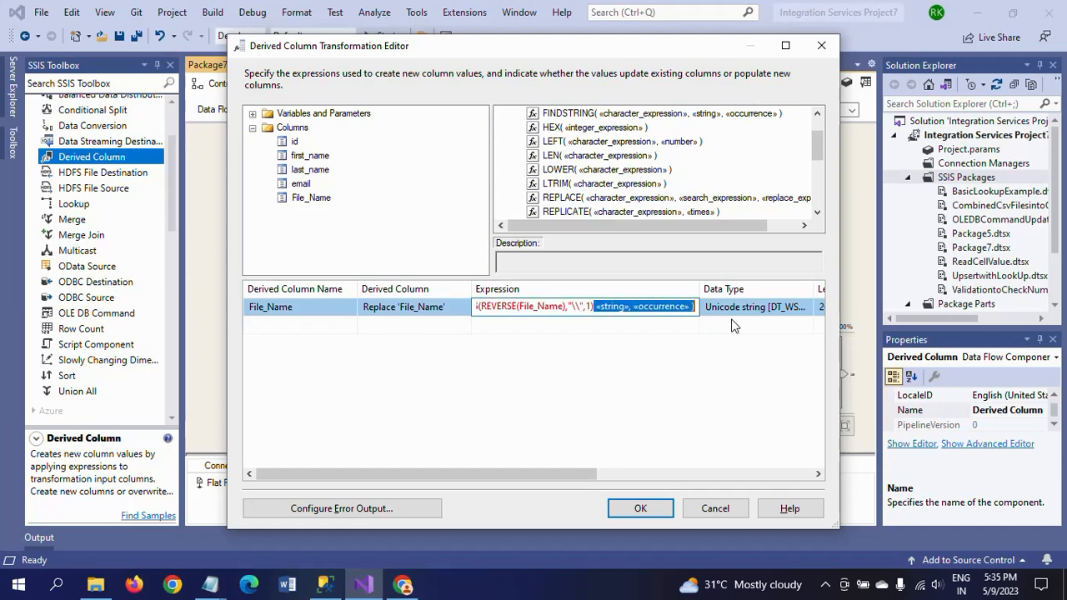
key(Delete)
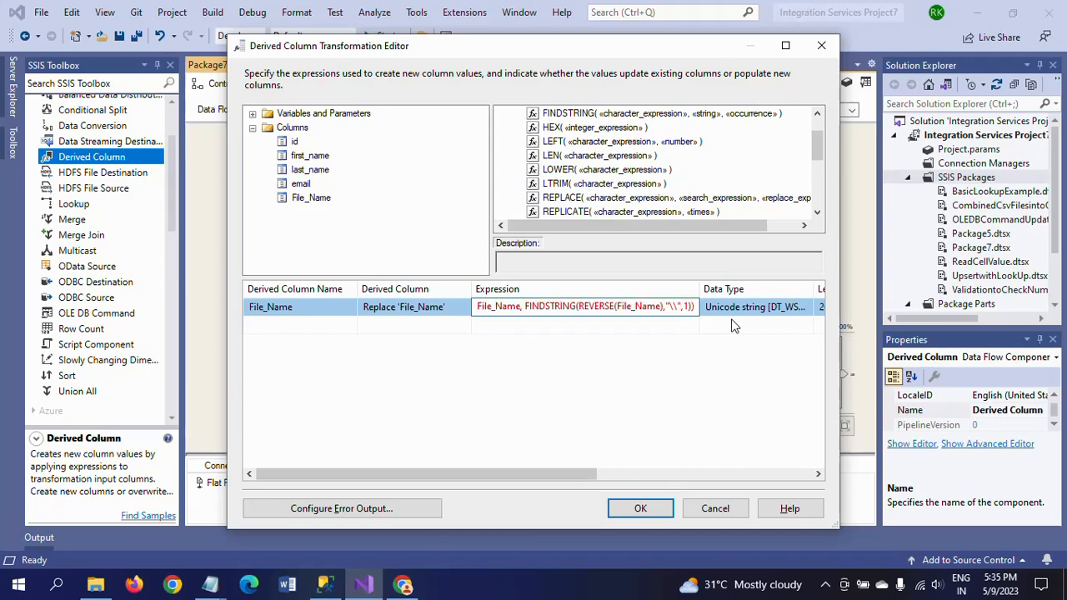
text(-)
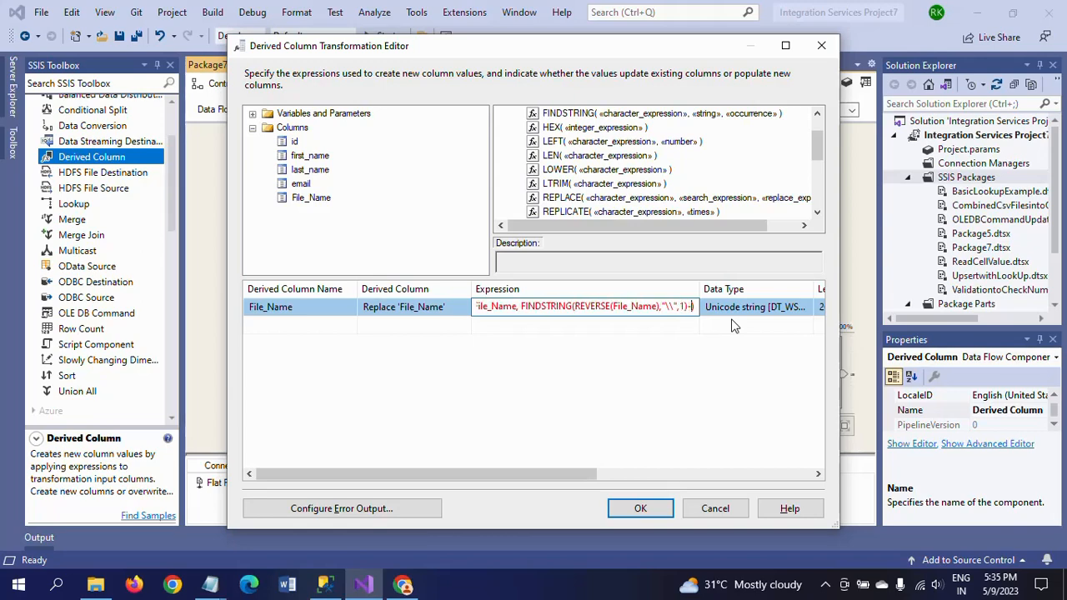
text(1)
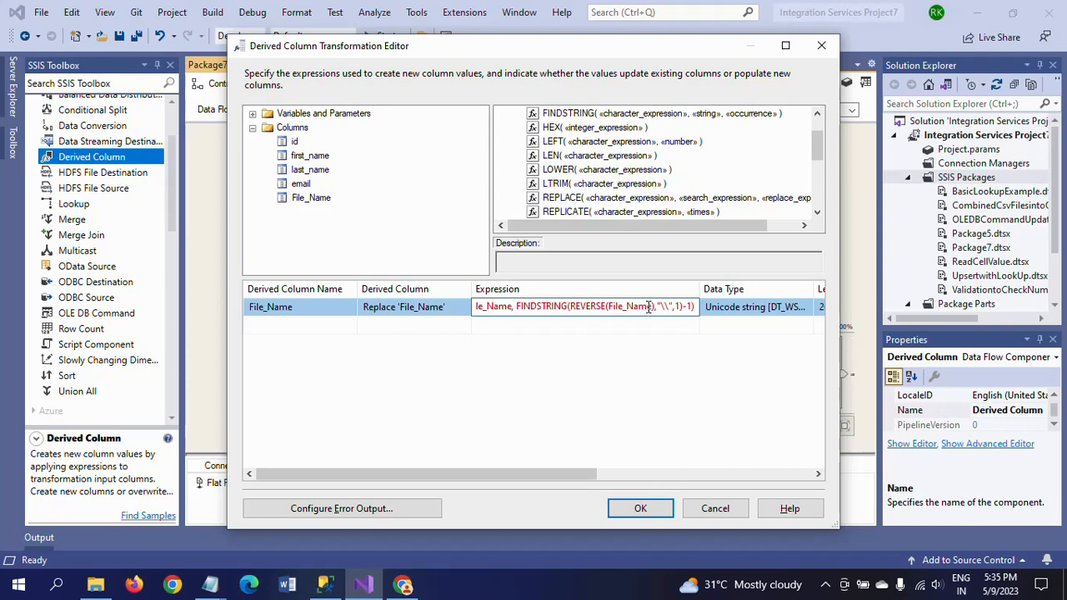
Switch to the Notepad notes, copy \Sample.csv from the path onto a separate line below it, and delete that copy.
key(alt+Tab)
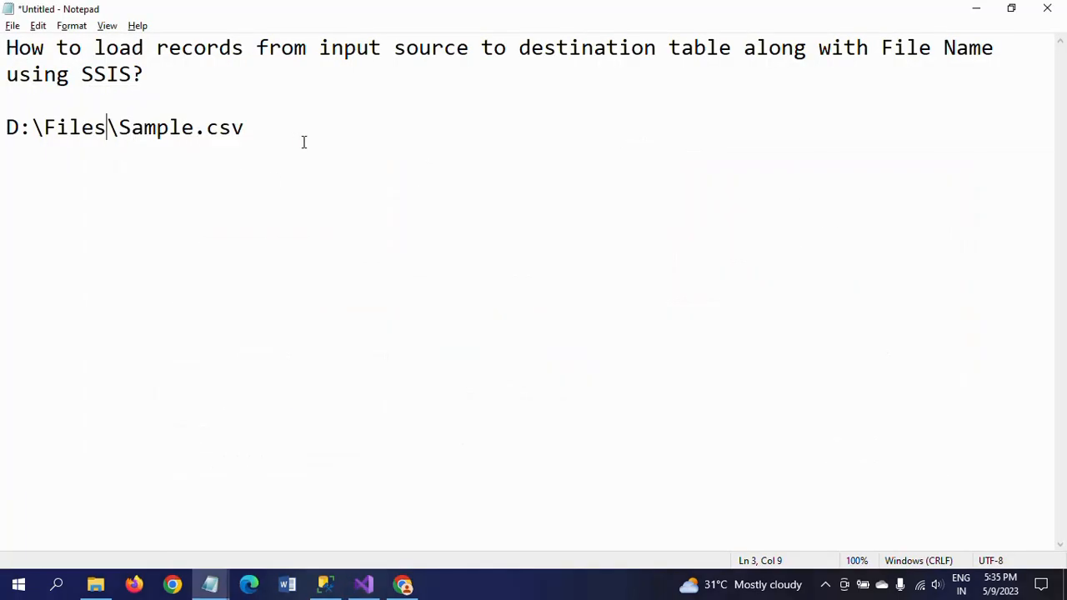
shift+click(268, 127)
key(ctrl+c)
click(297, 131)
key(Return)
key(Return)
key(ctrl+v)
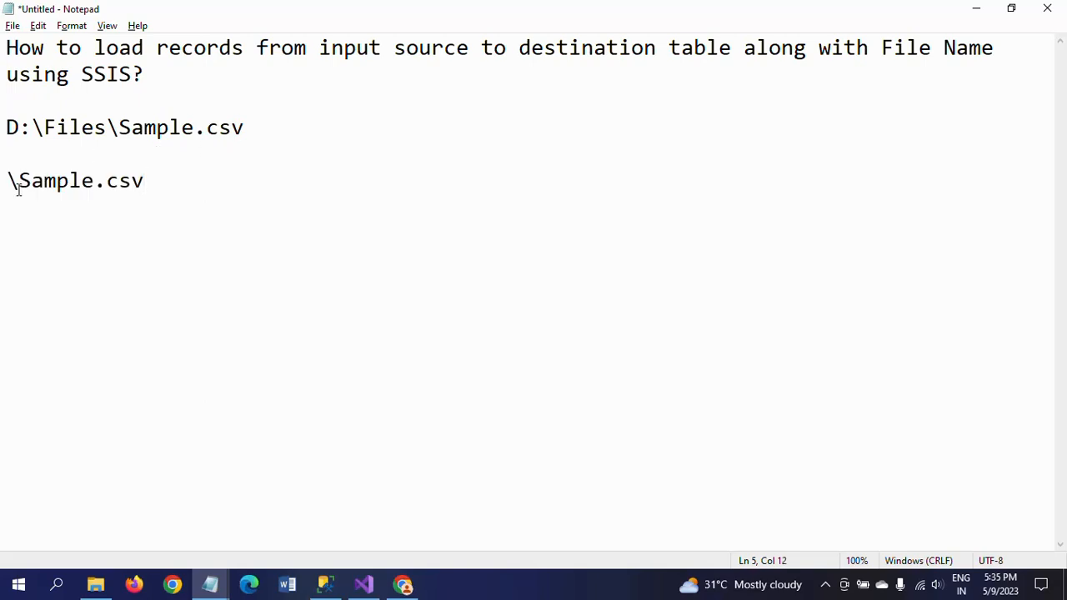
drag(3, 180, 150, 193)
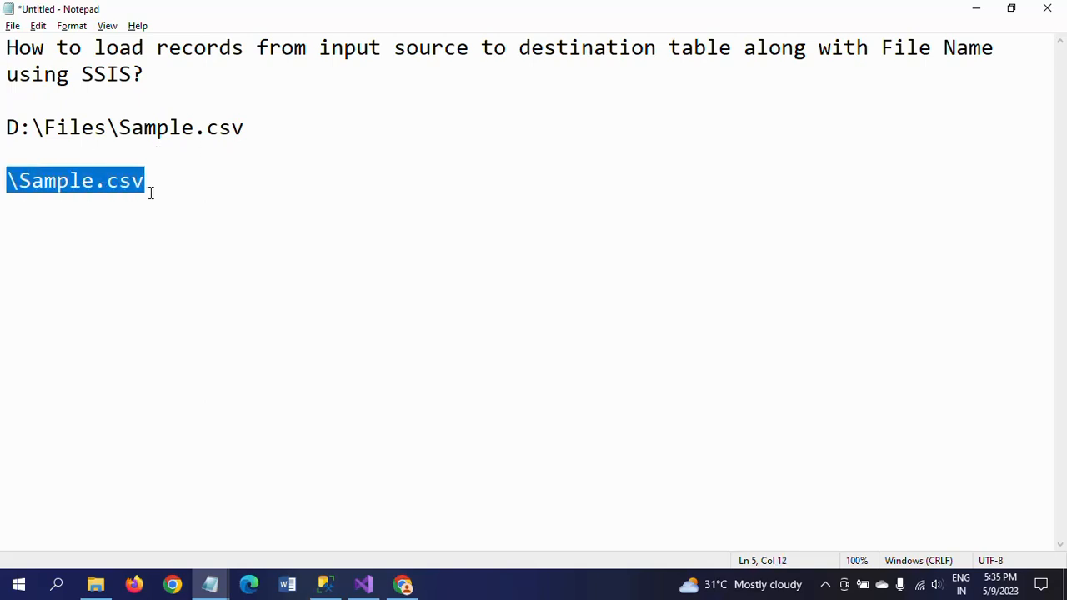
key(Delete)
Return to the Derived Column editor in Visual Studio, review the File_Name expression from end to start, and accept the transformation.
key(alt+Tab)
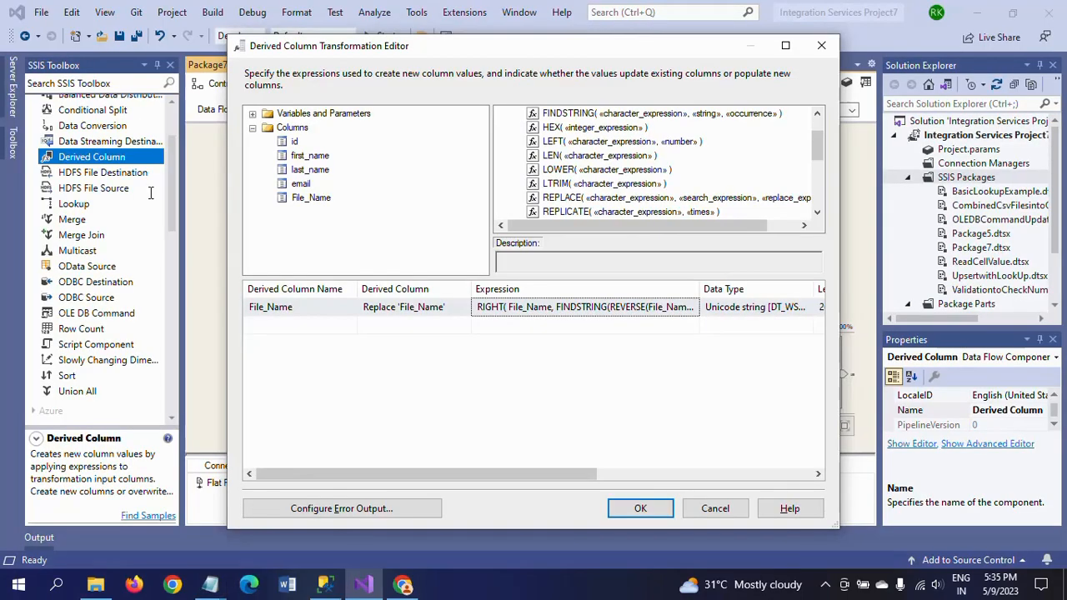
click(588, 308)
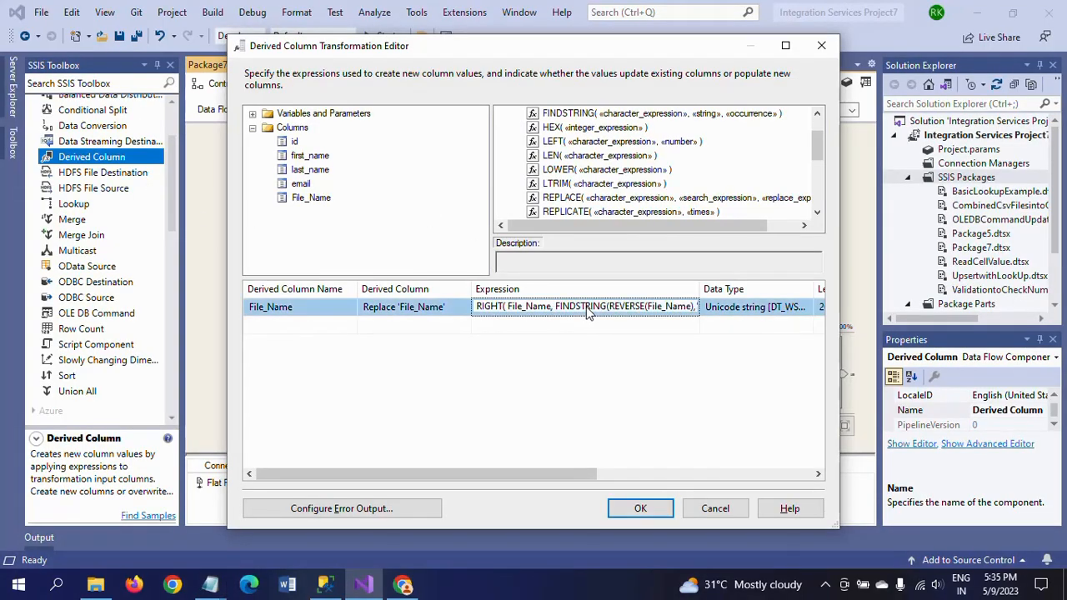
key(End)
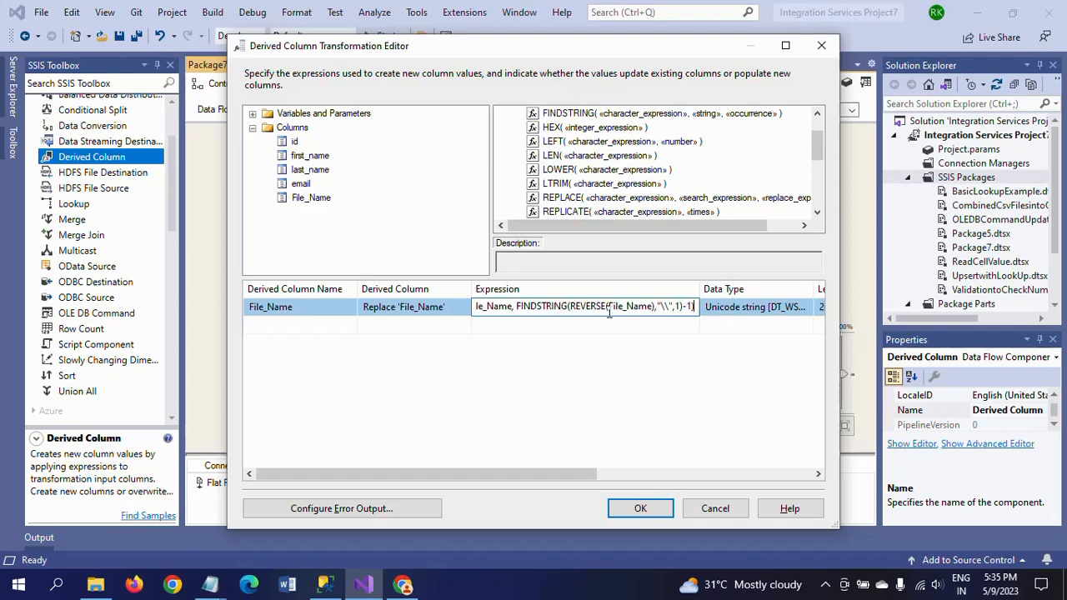
key(Home)
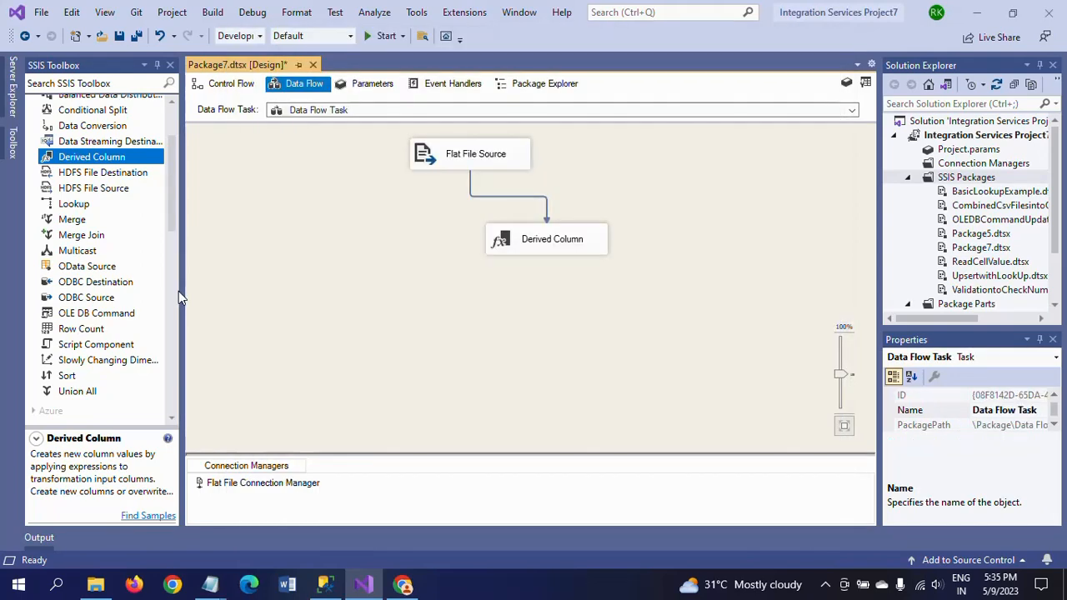
Add an OLE DB Destination to the data flow below the Derived Column component.
click(172, 293)
drag(171, 294, 172, 351)
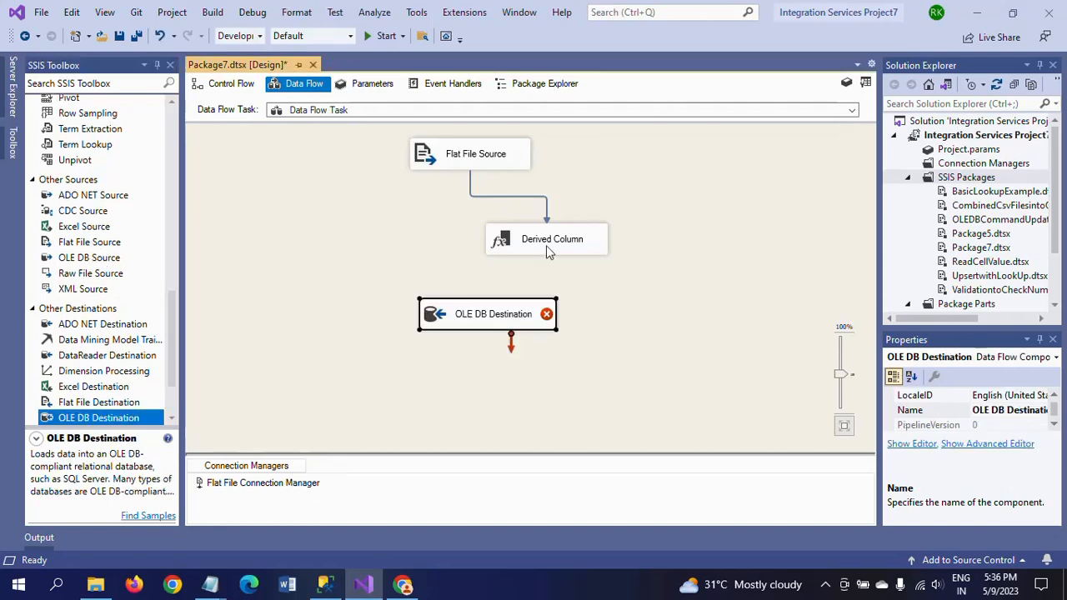
Connect the Derived Column output to the OLE DB Destination and set the destination's connection manager to ADMIN.Sample.
click(547, 249)
drag(555, 275, 467, 326)
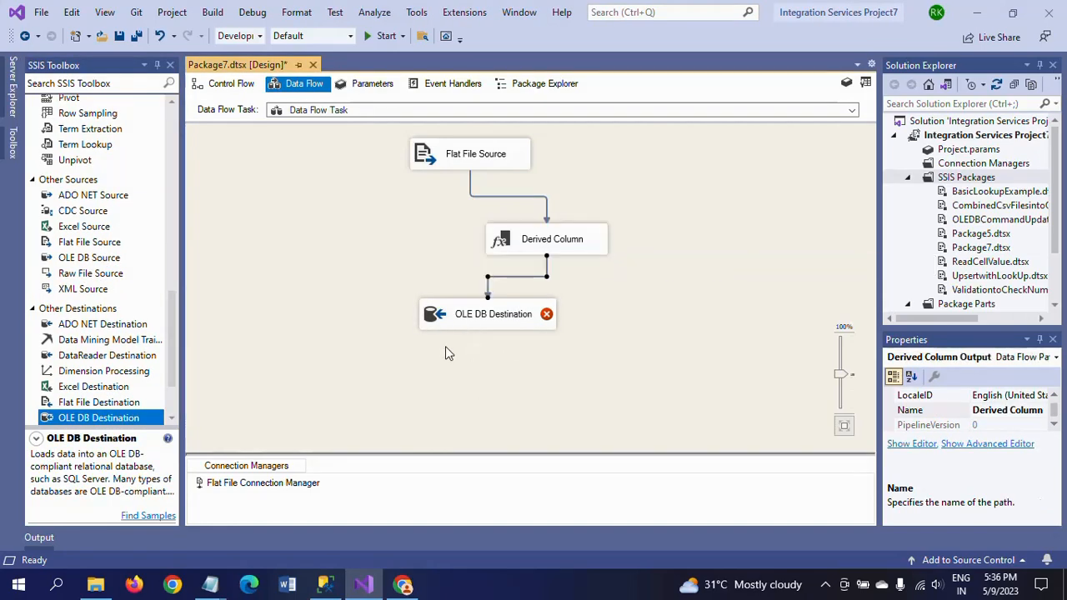
double_click(435, 321)
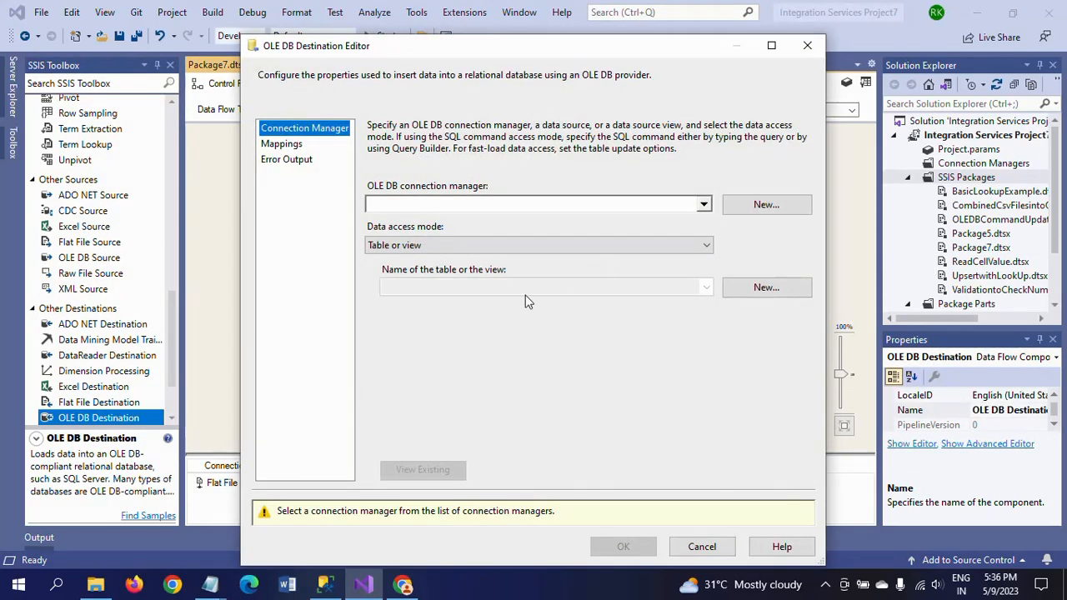
click(760, 205)
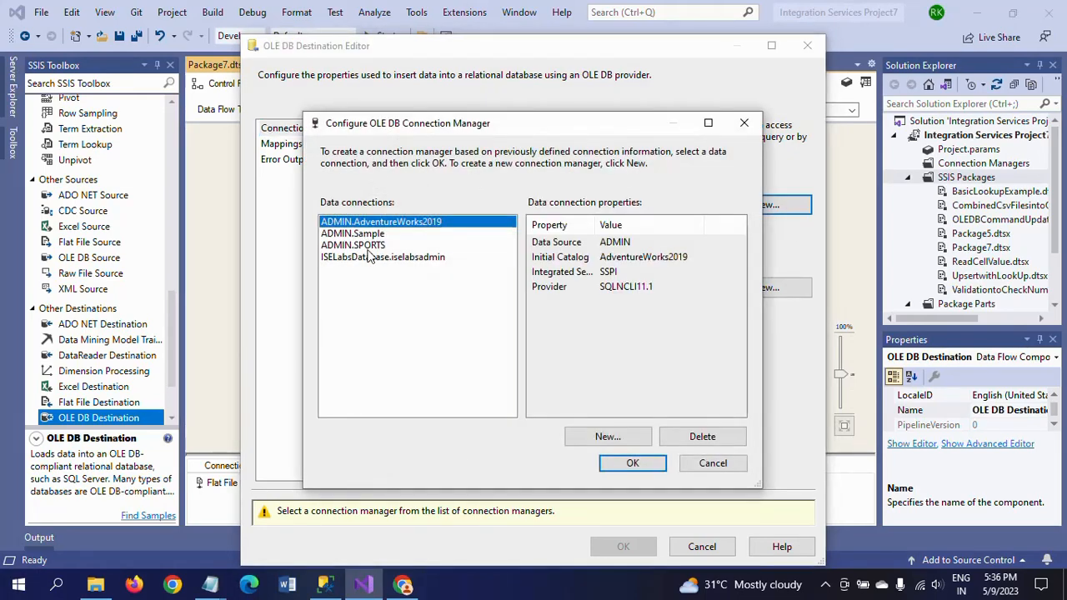
click(359, 234)
click(638, 467)
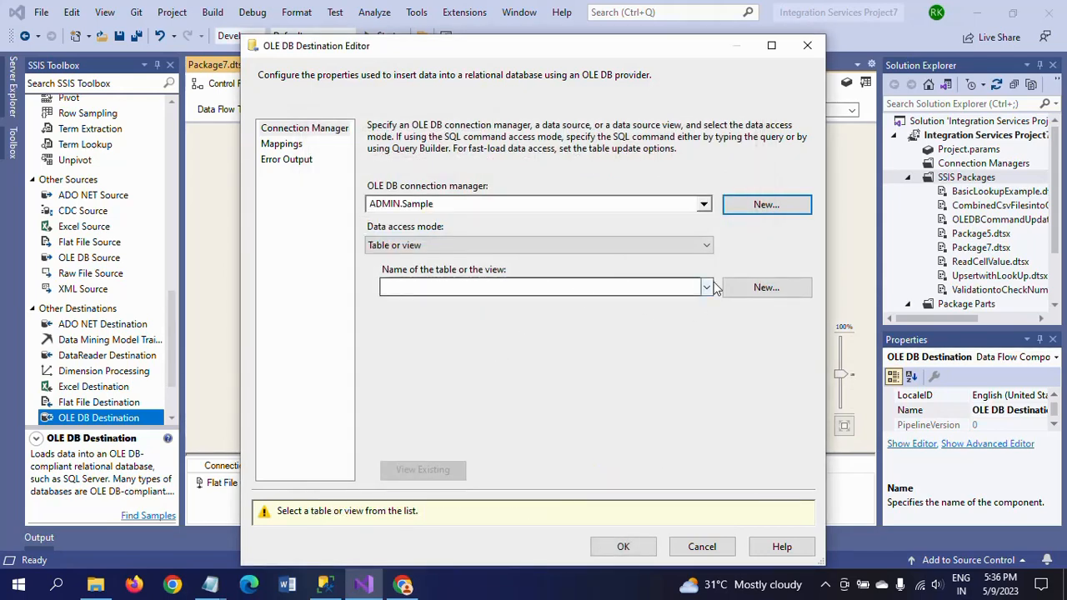
Create a new destination table named Person_Info, and accept the OLE DB Destination with its columns mapped by matching names.
click(743, 288)
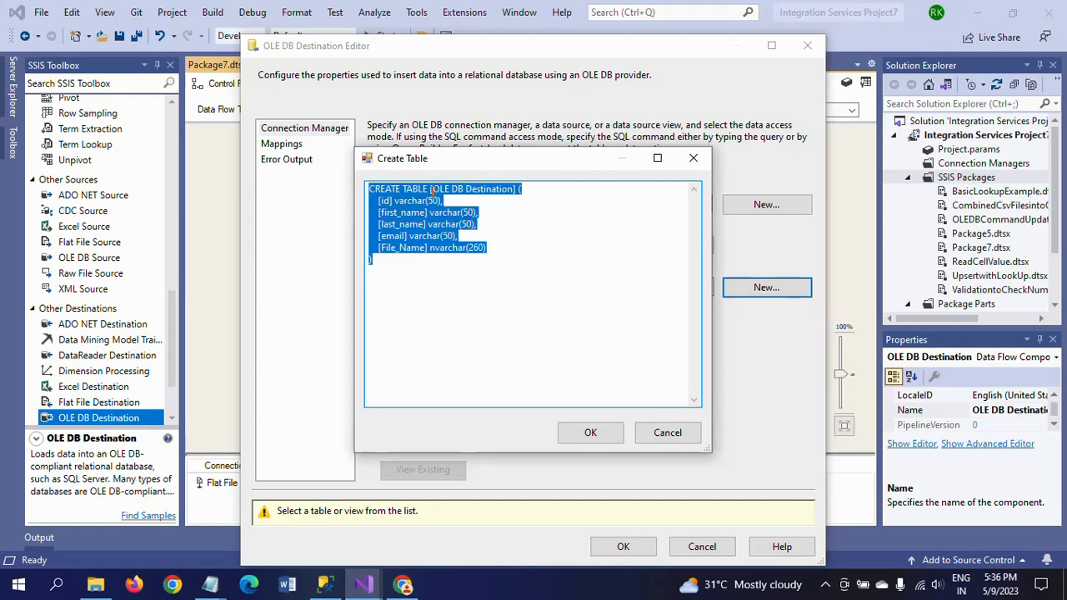
click(432, 190)
shift+click(514, 190)
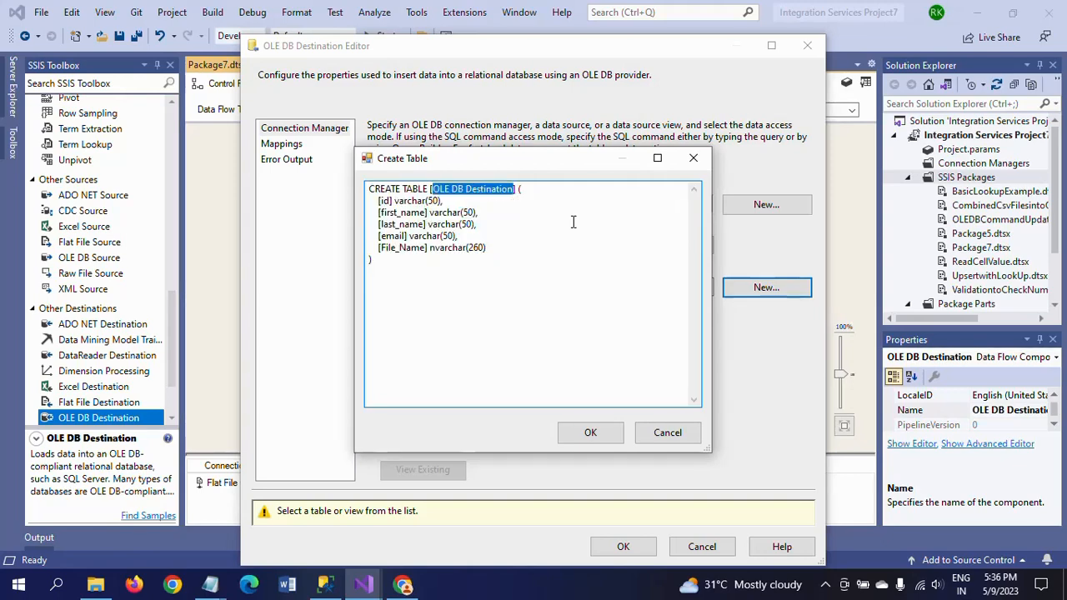
text(F)
text(P)
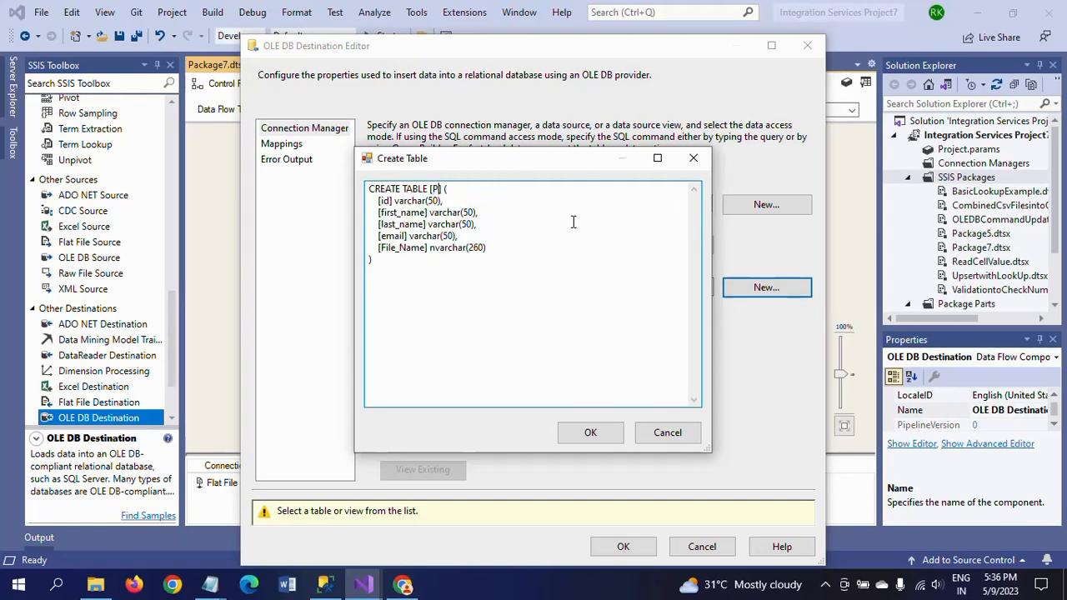
text(erson_Info)
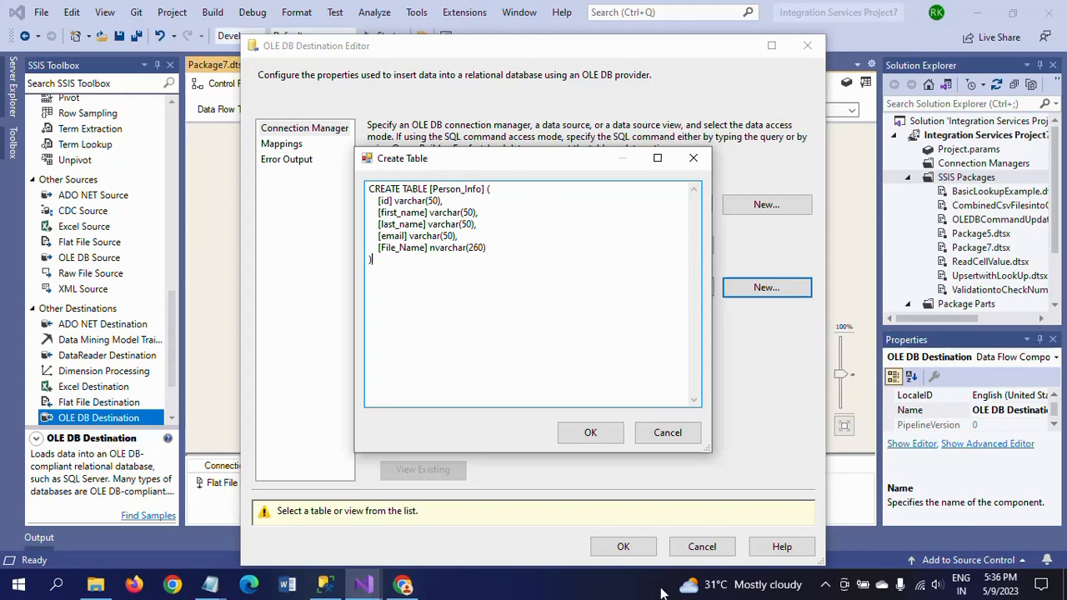
click(589, 432)
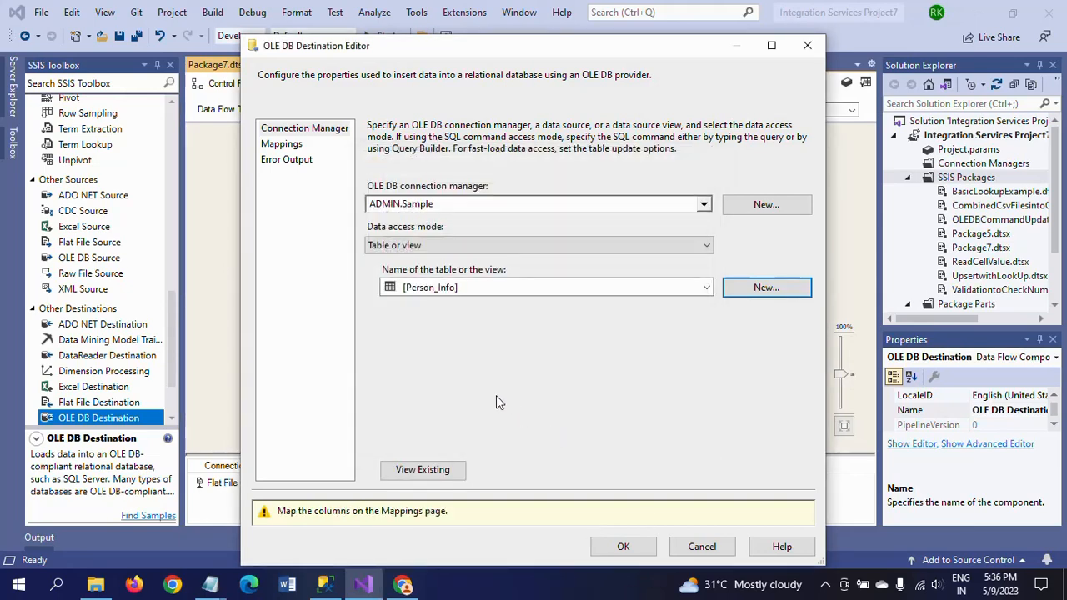
click(282, 144)
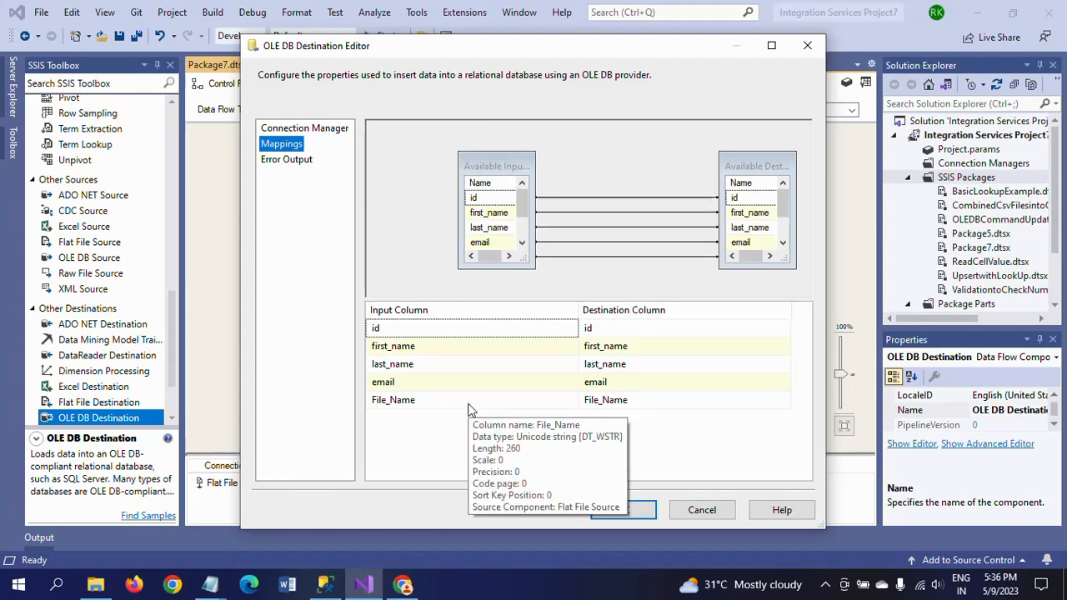
click(621, 510)
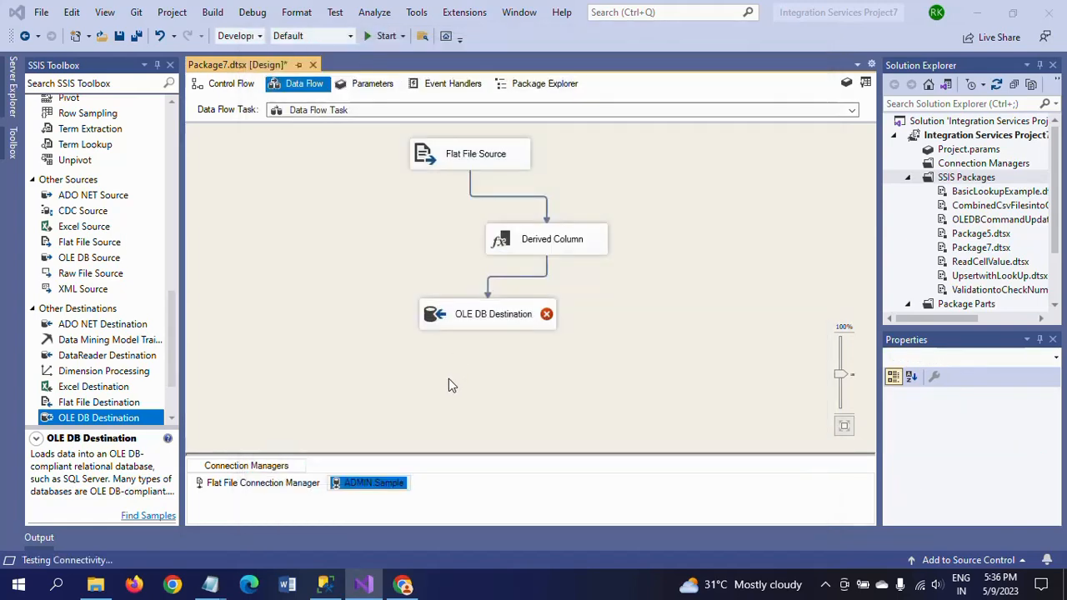
Switch to SQL Server Management Studio, refresh the Sample database's tables and locate dbo.Person_Info.
key(alt+Tab)
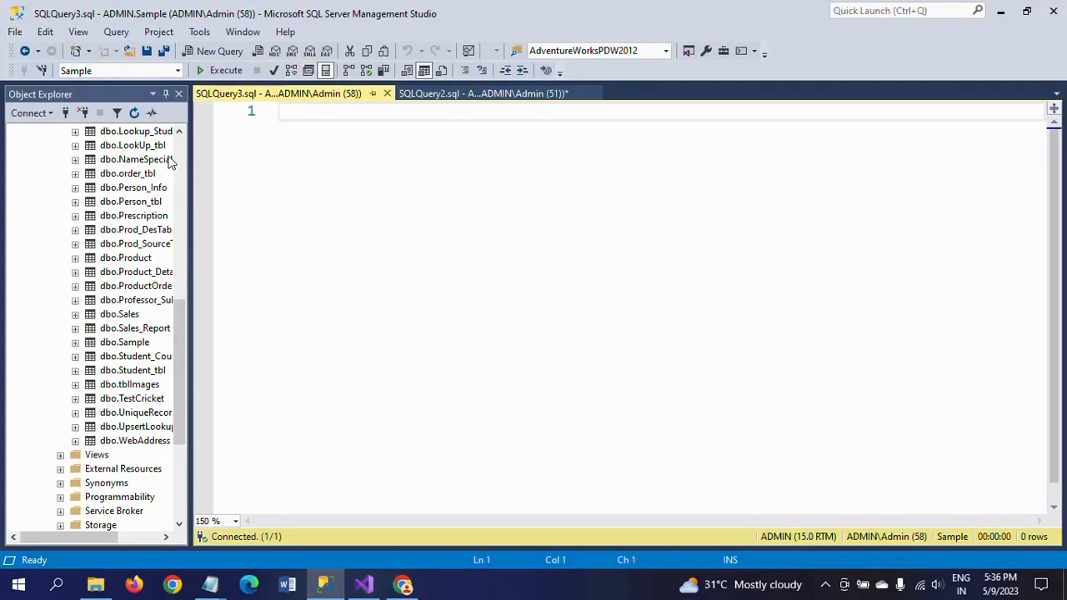
scroll(171, 208, up, 10)
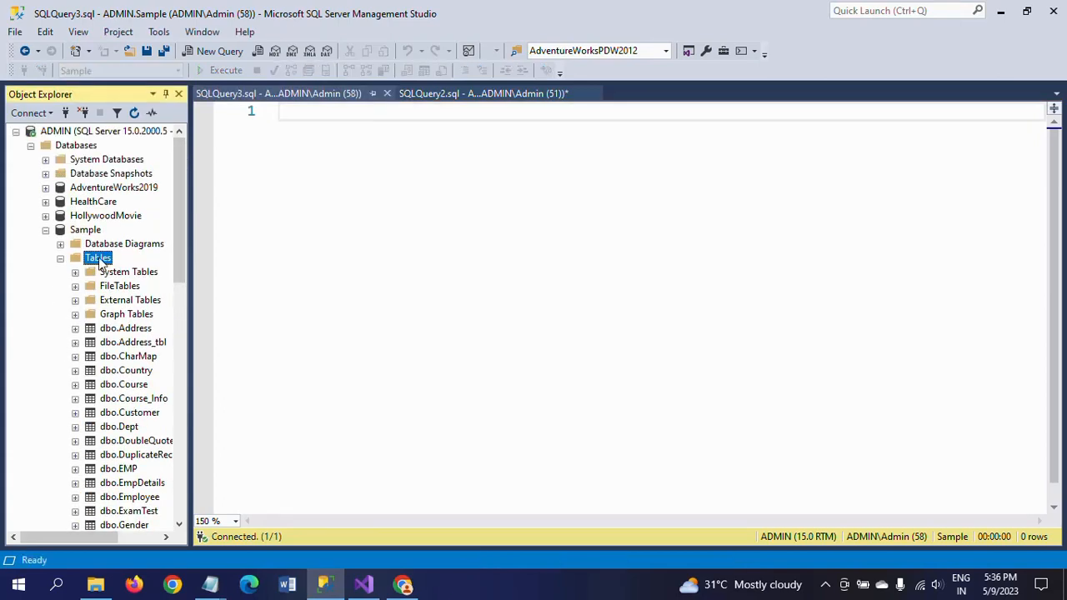
right_click(100, 259)
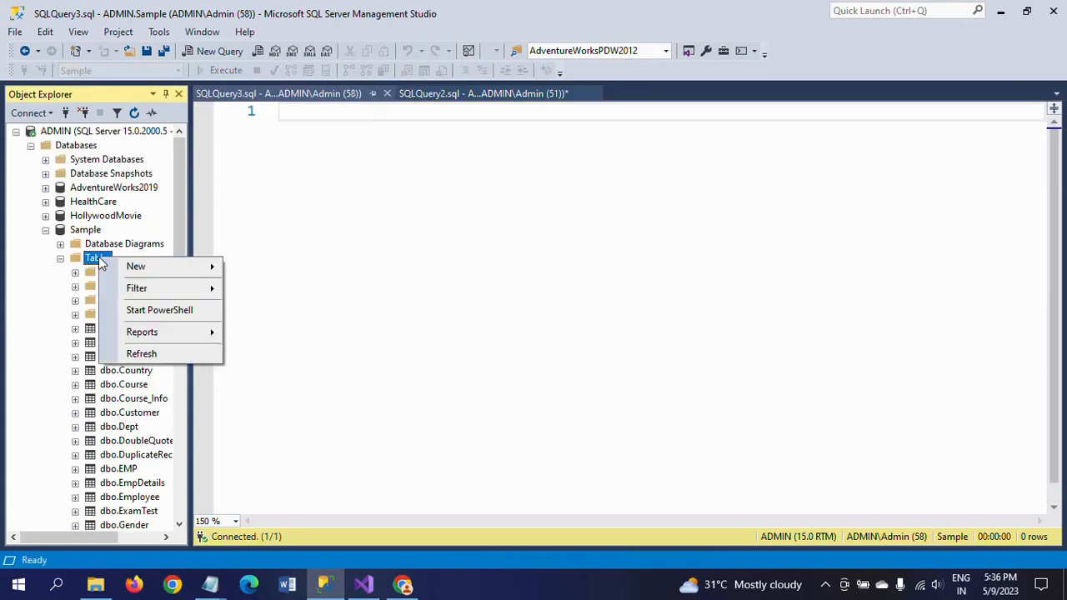
click(157, 356)
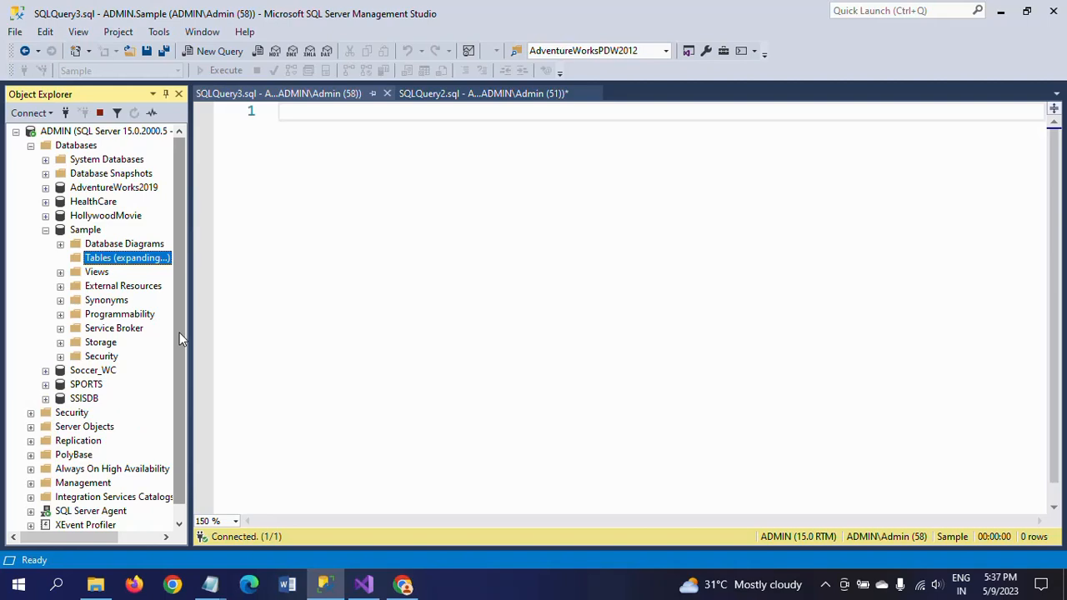
scroll(178, 358, down, 10)
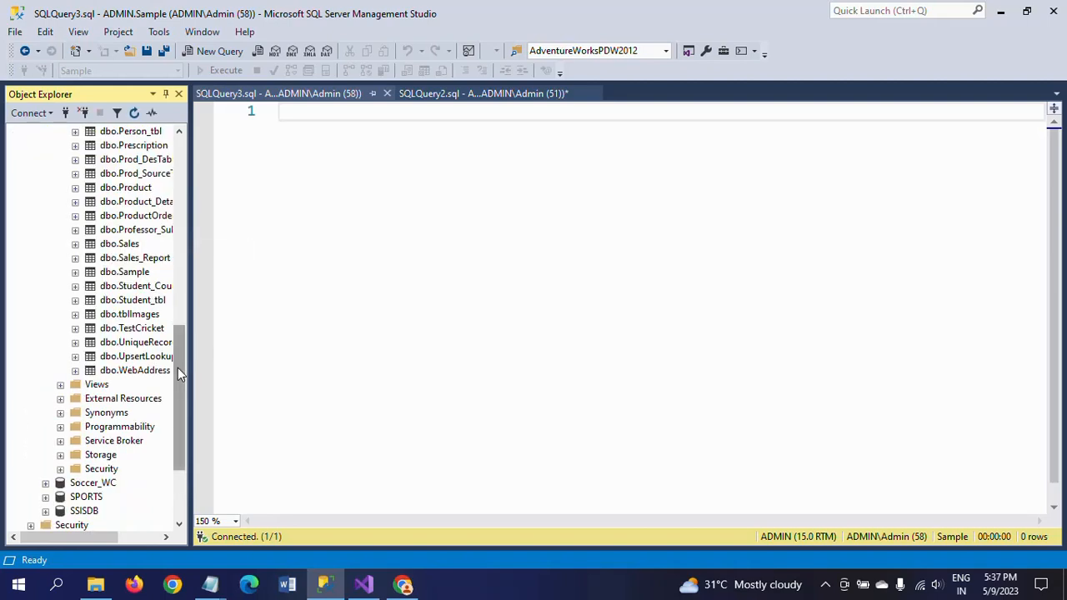
drag(182, 385, 179, 371)
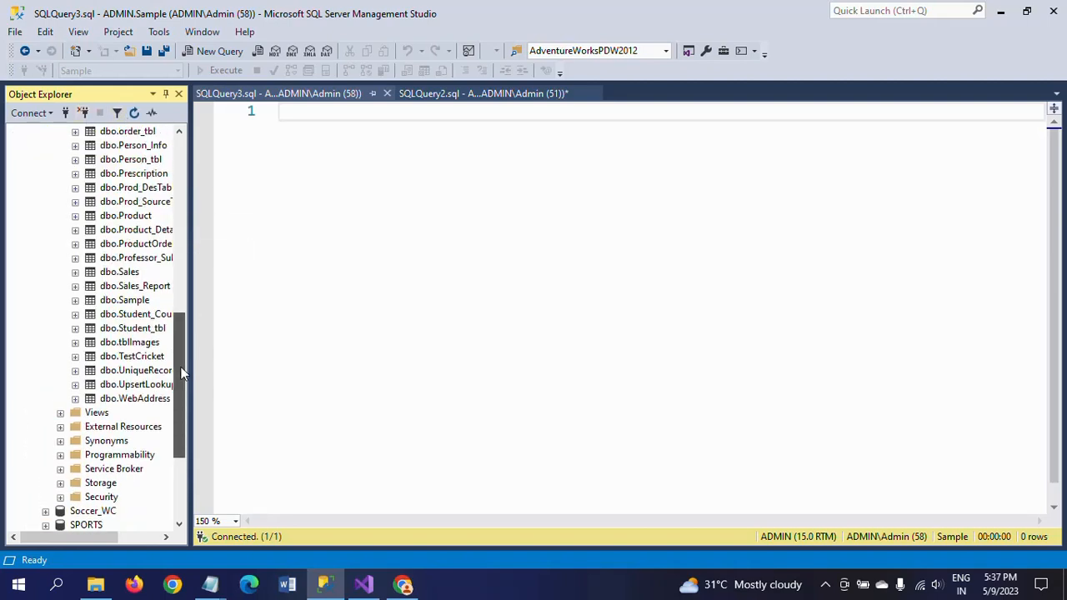
Write the query SELECT * FROM [dbo].[Person_Info] in the empty query window, inserting the table name from Object Explorer, and execute it.
drag(127, 147, 597, 151)
click(596, 151)
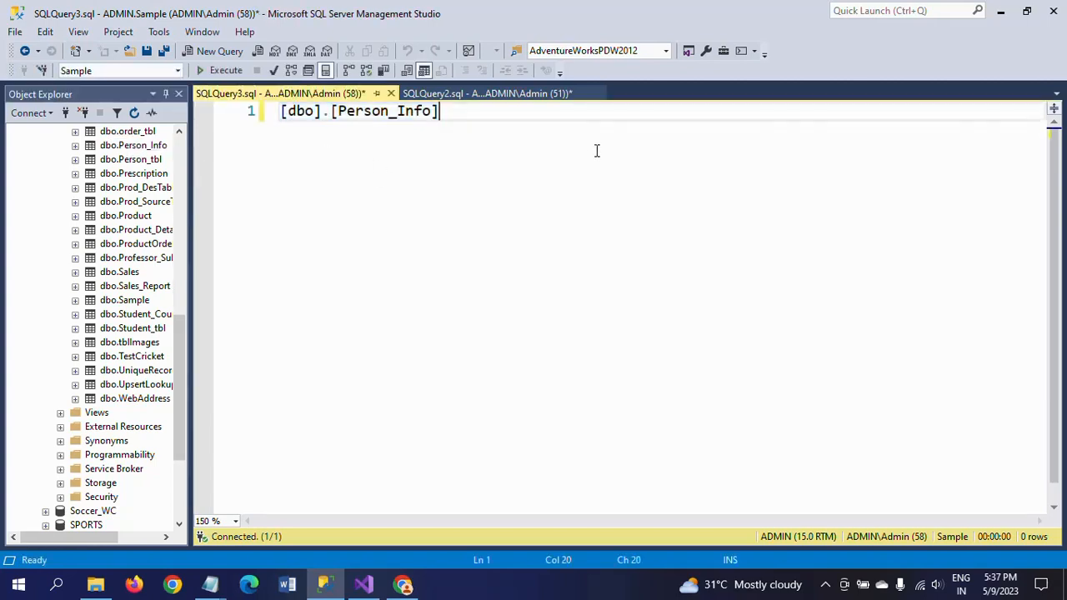
key(Home)
text(SELECT )
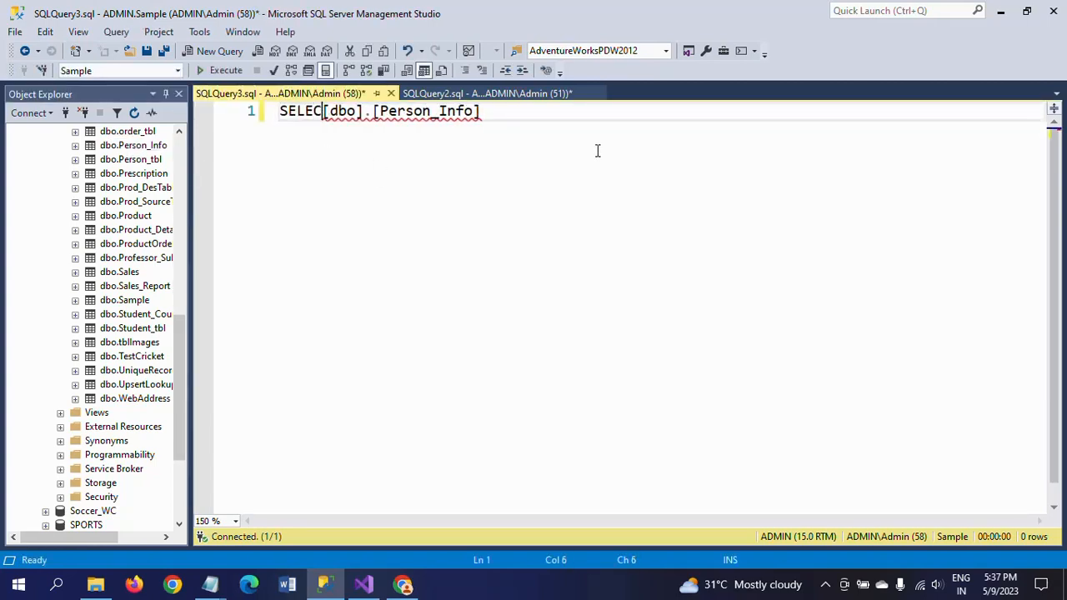
text(* FROM)
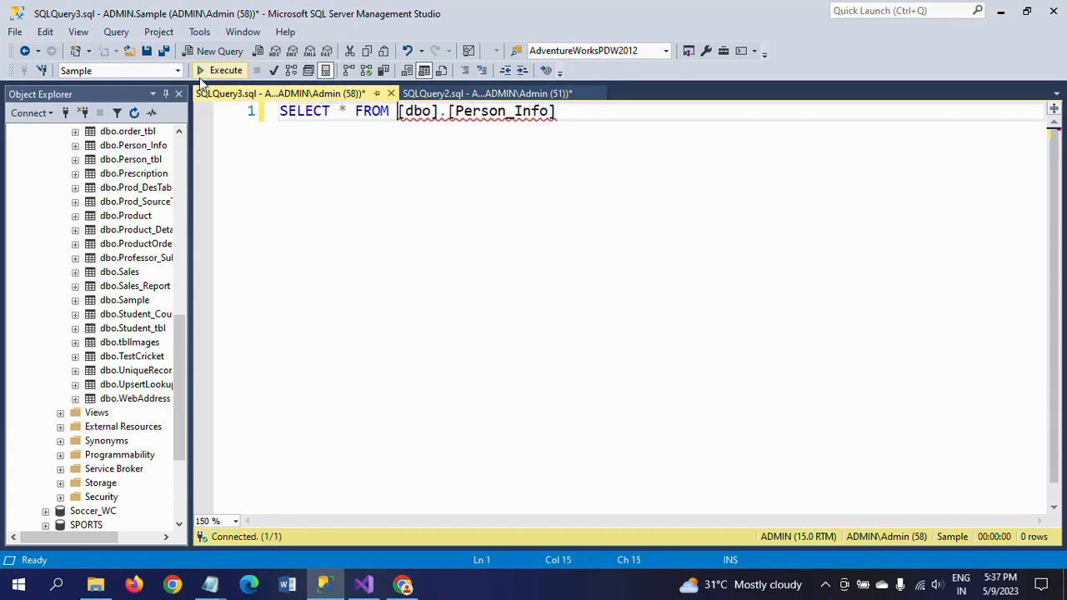
key(F5)
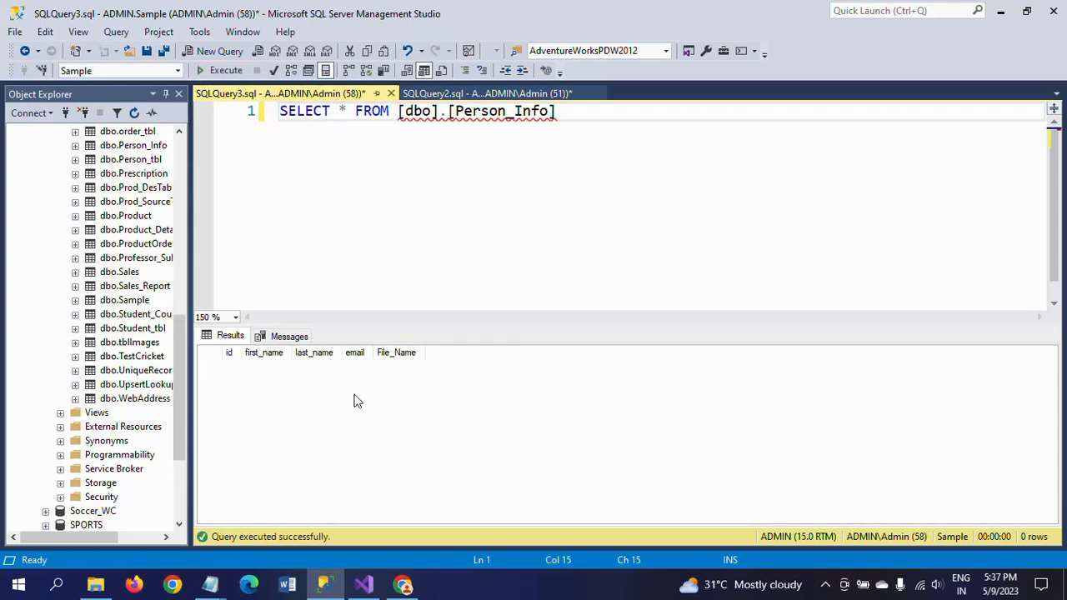
Compare the File_Name column in the query results with the Sample.csv part of the path in the Notepad notes.
click(399, 360)
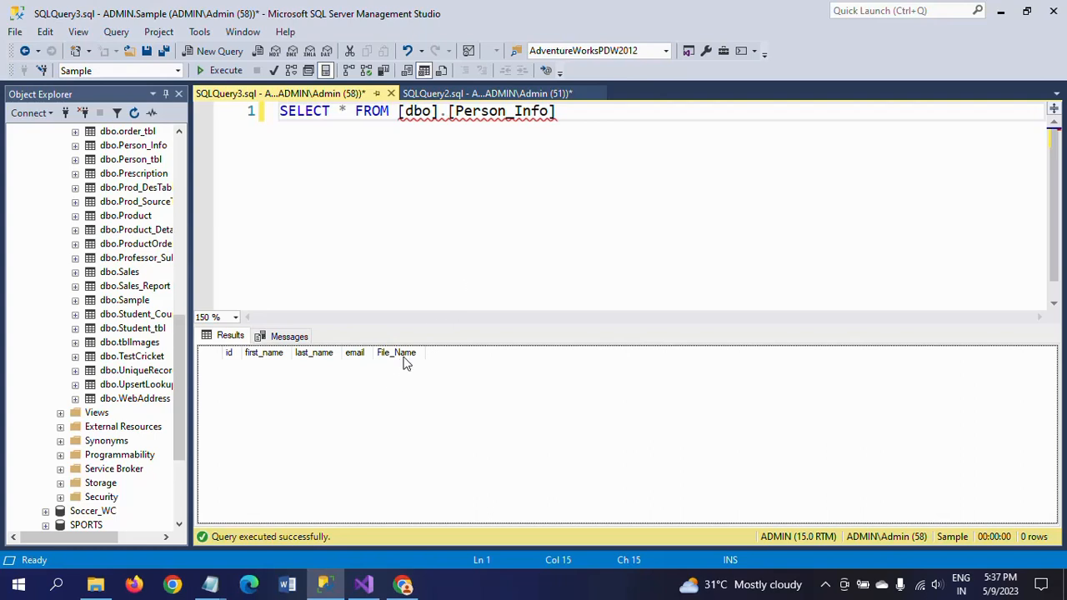
mouse_move(218, 588)
click(252, 533)
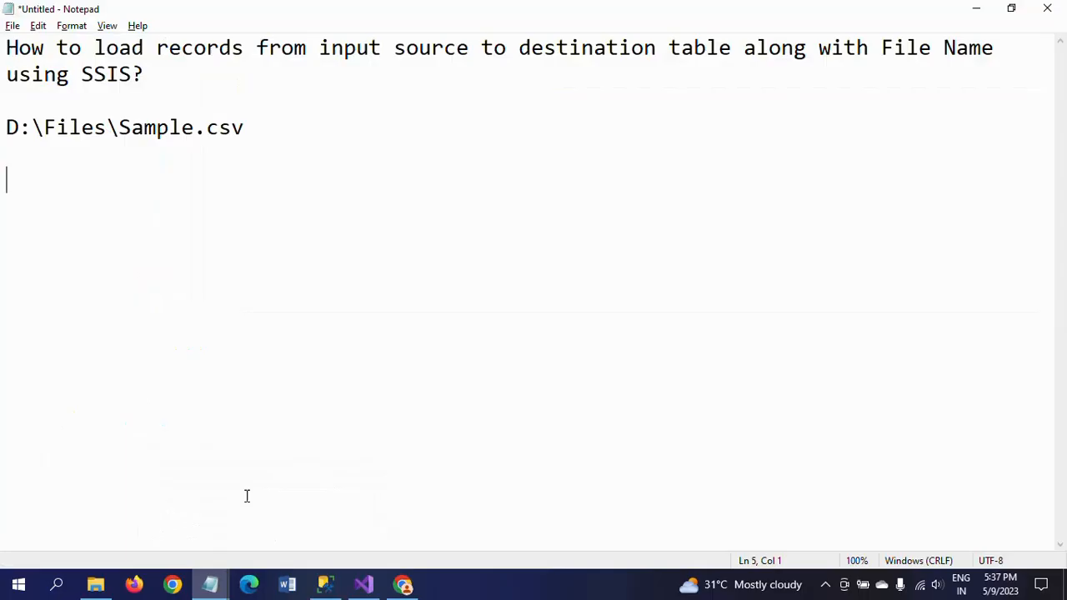
drag(117, 126, 214, 141)
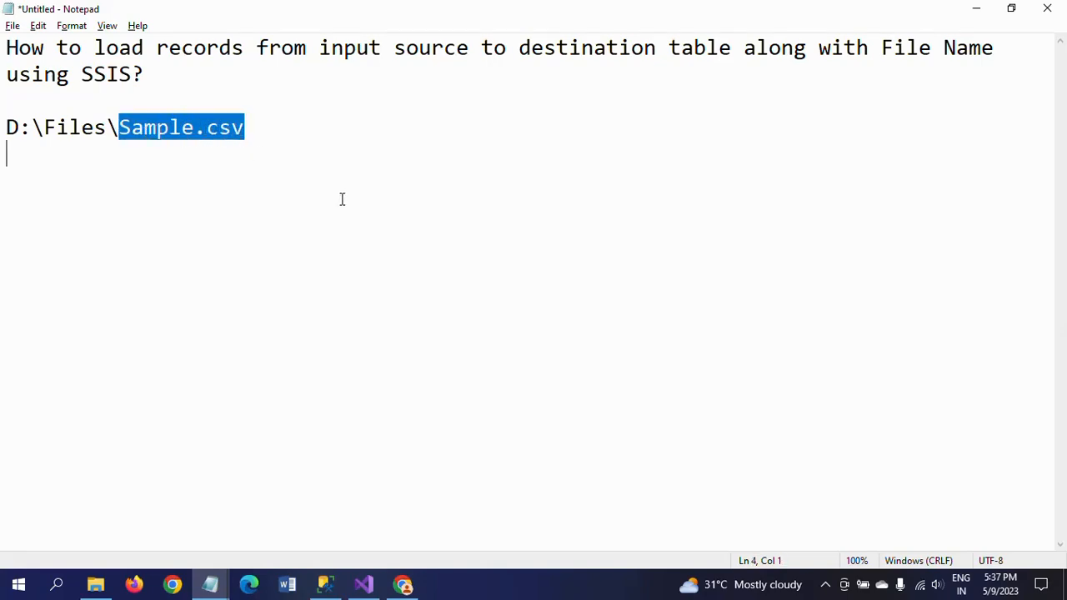
key(alt+Tab)
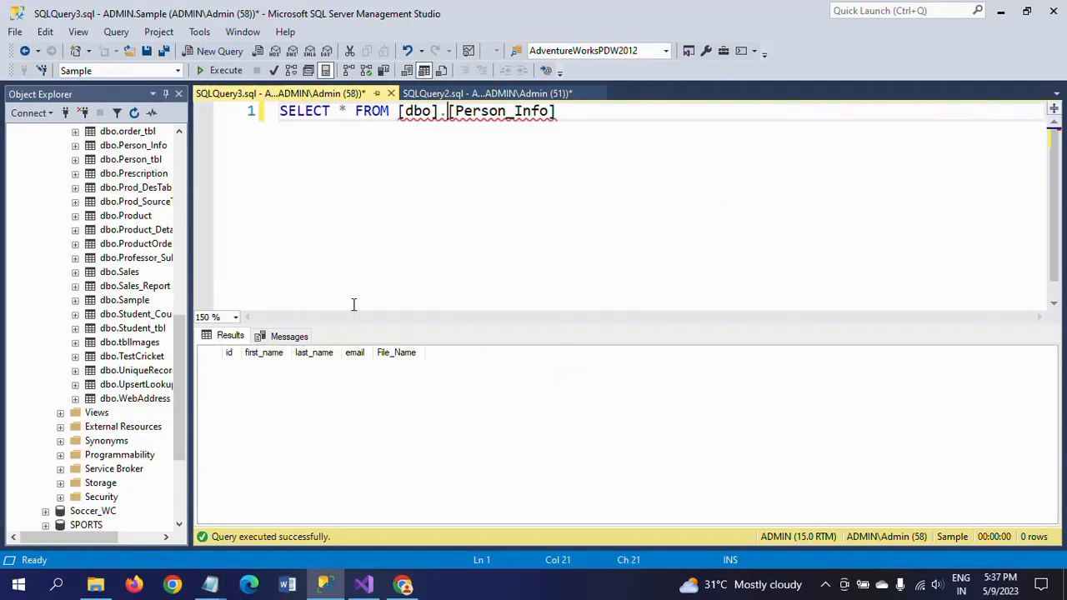
Switch to Visual Studio, run Package7.dtsx to load the records, and stop debugging once execution completes.
click(363, 584)
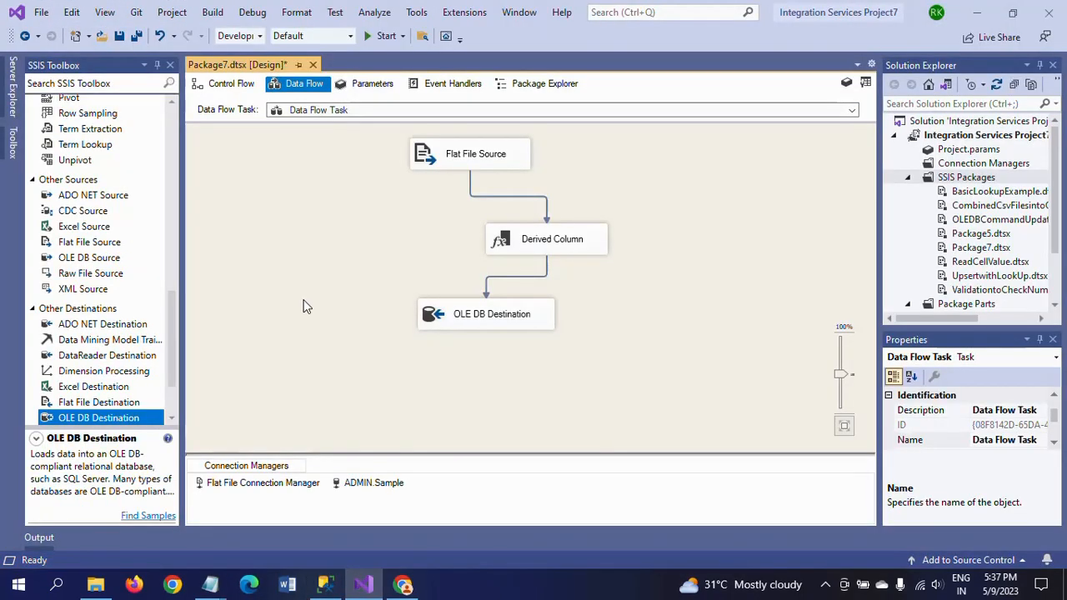
click(386, 36)
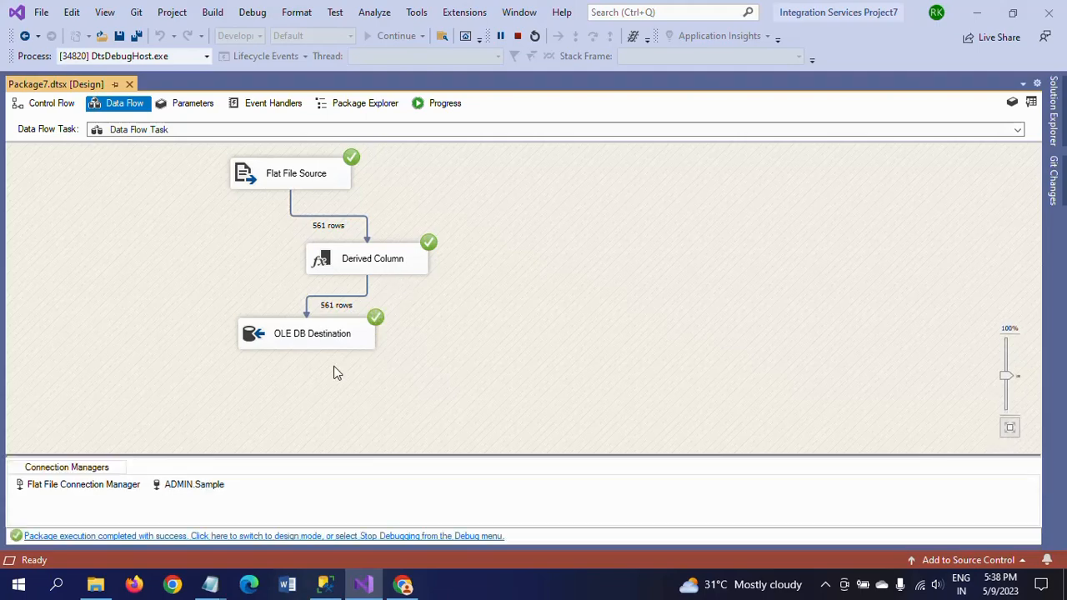
click(517, 35)
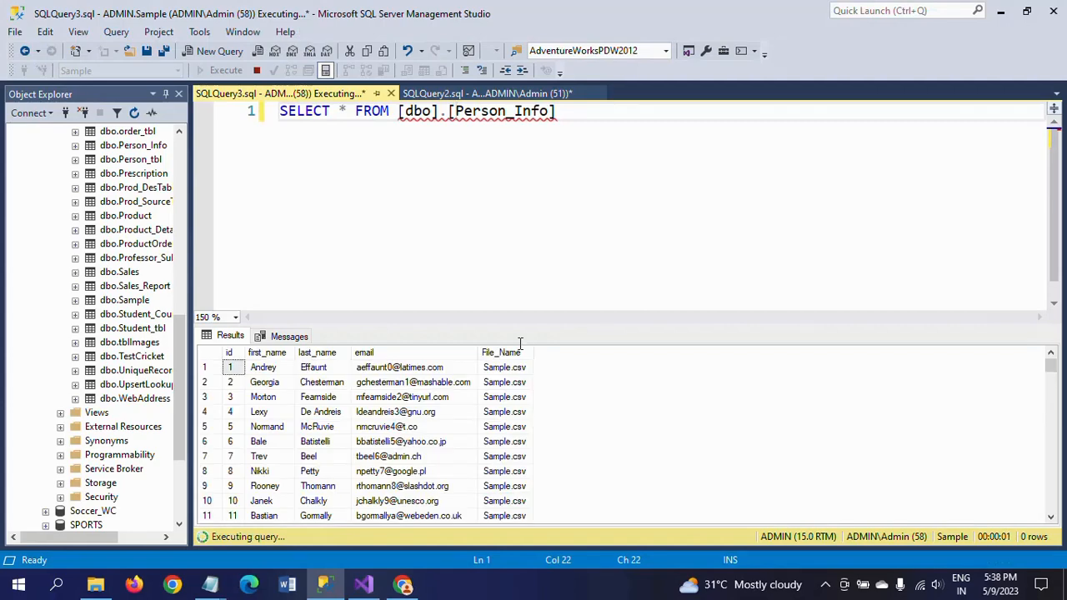
Examine the File_Name values throughout the Person_Info query results, fitting the id column's width to its contents.
click(499, 472)
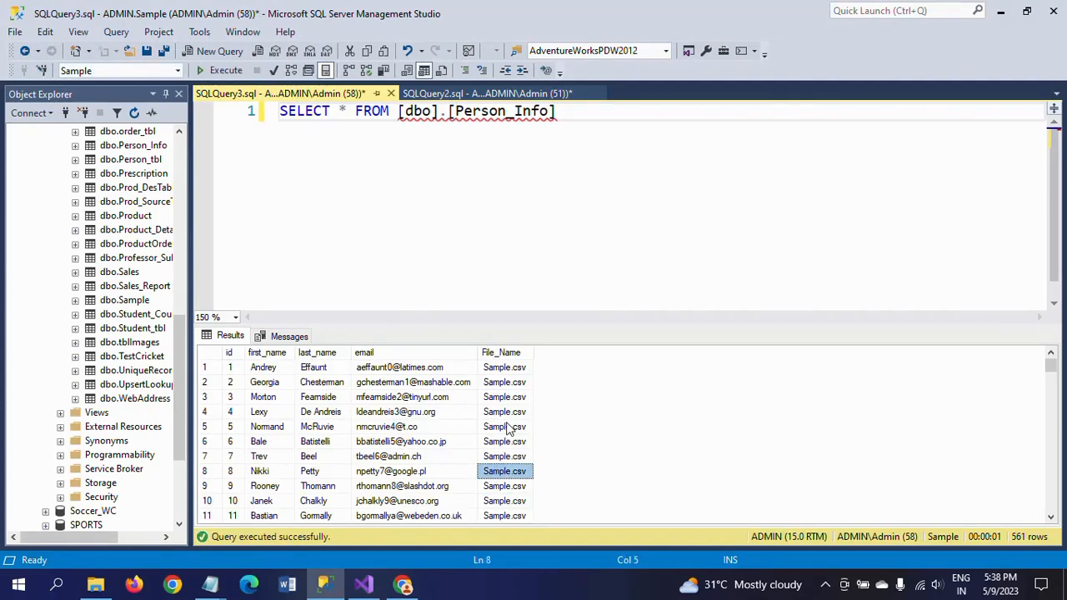
click(498, 353)
click(503, 426)
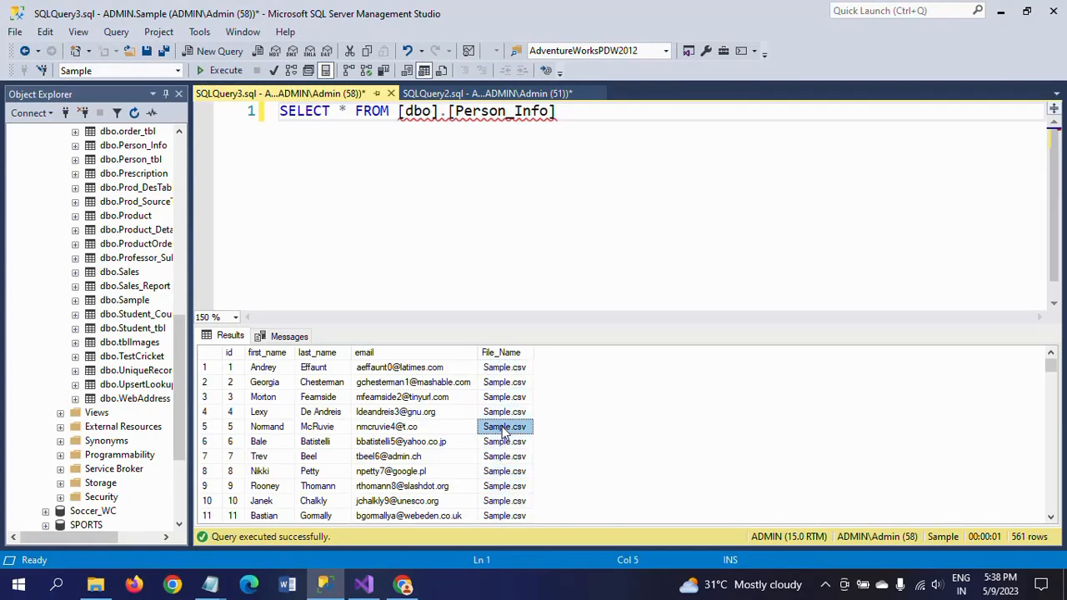
scroll(503, 430, down, 20)
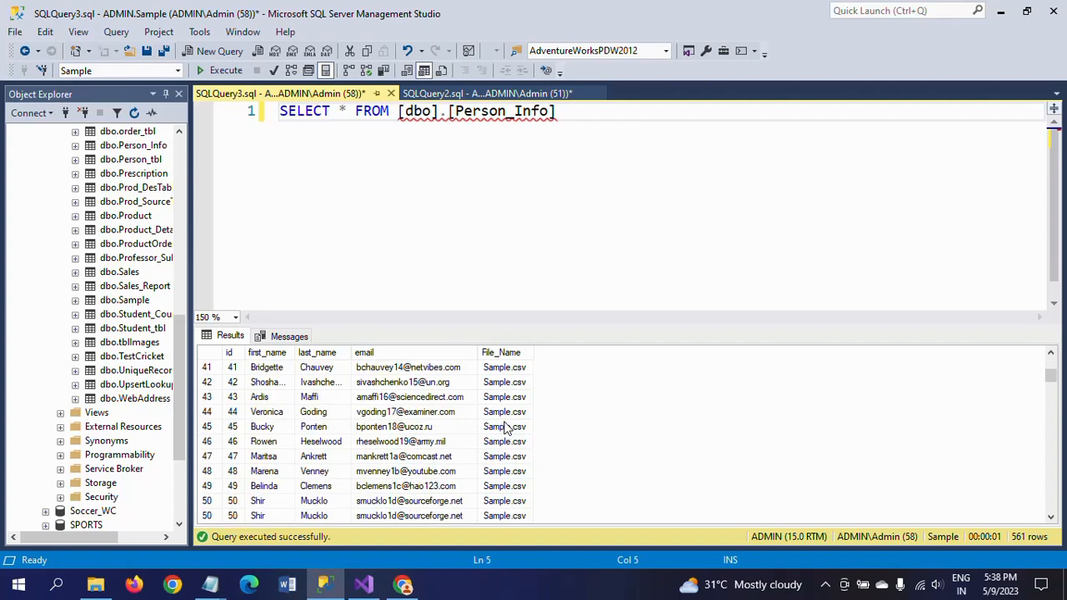
scroll(505, 428, down, 20)
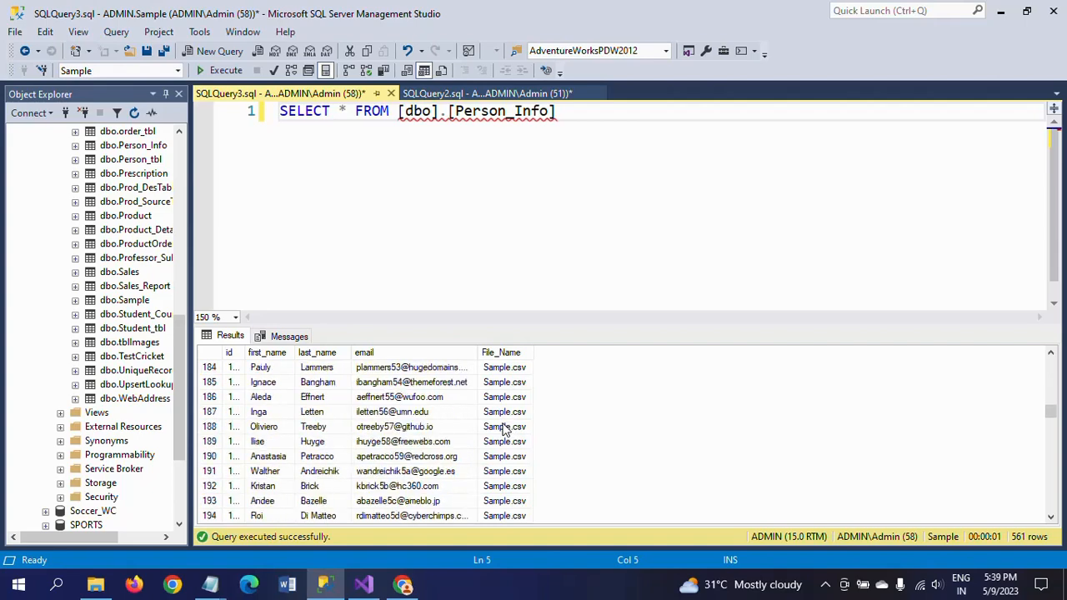
double_click(246, 353)
click(513, 458)
scroll(516, 455, down, 5)
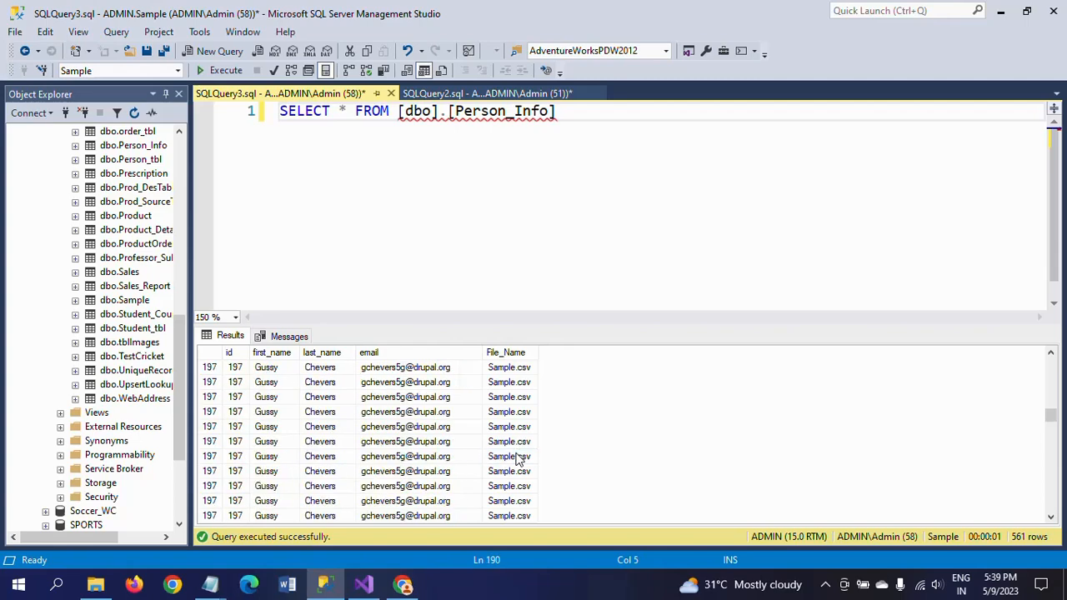
scroll(516, 455, down, 20)
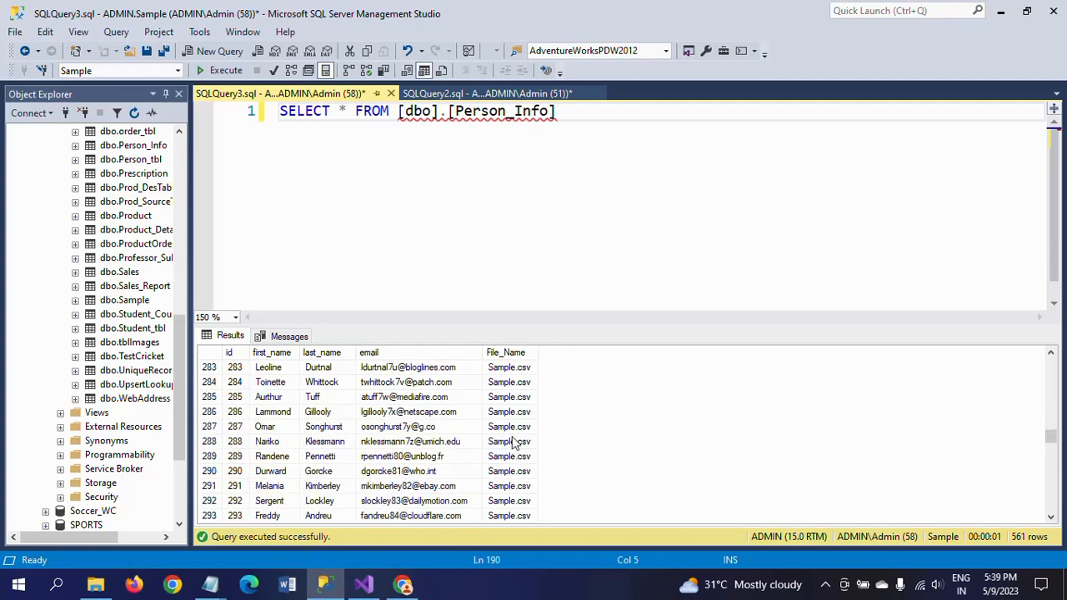
click(513, 442)
scroll(513, 442, up, 6)
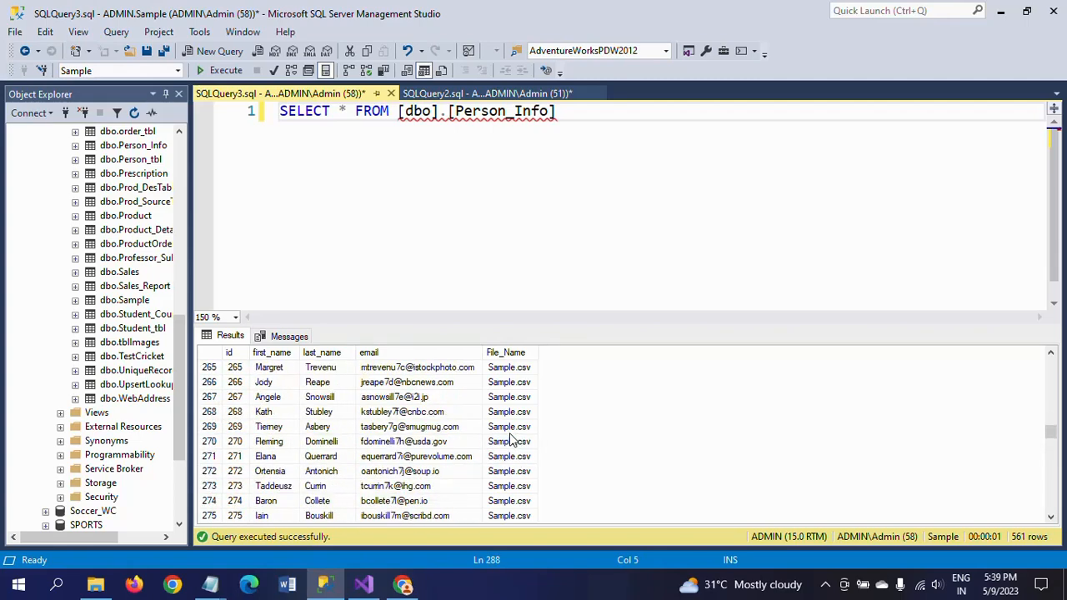
Review the Person_Info results back up to the first row, and check the Derived Column transformation of Package7.dtsx in Visual Studio.
scroll(513, 442, up, 20)
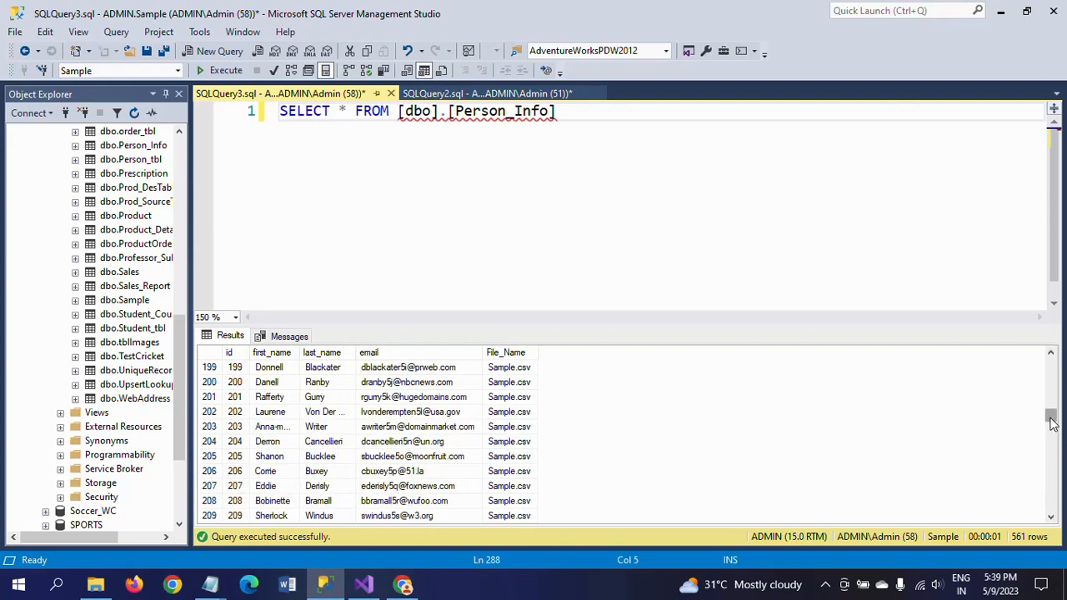
drag(1052, 424, 1052, 360)
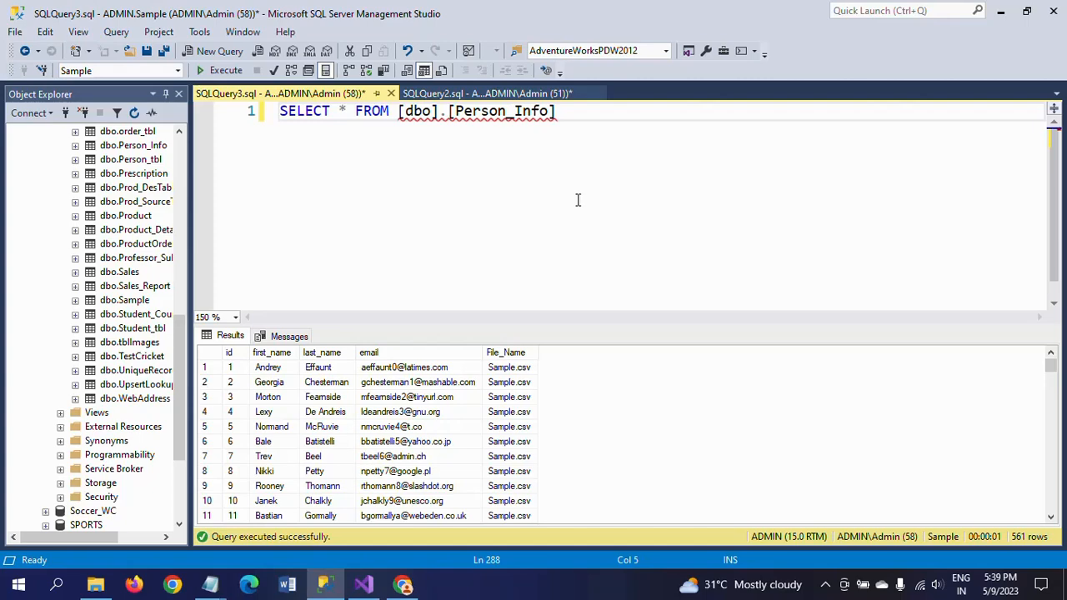
key(alt+Tab)
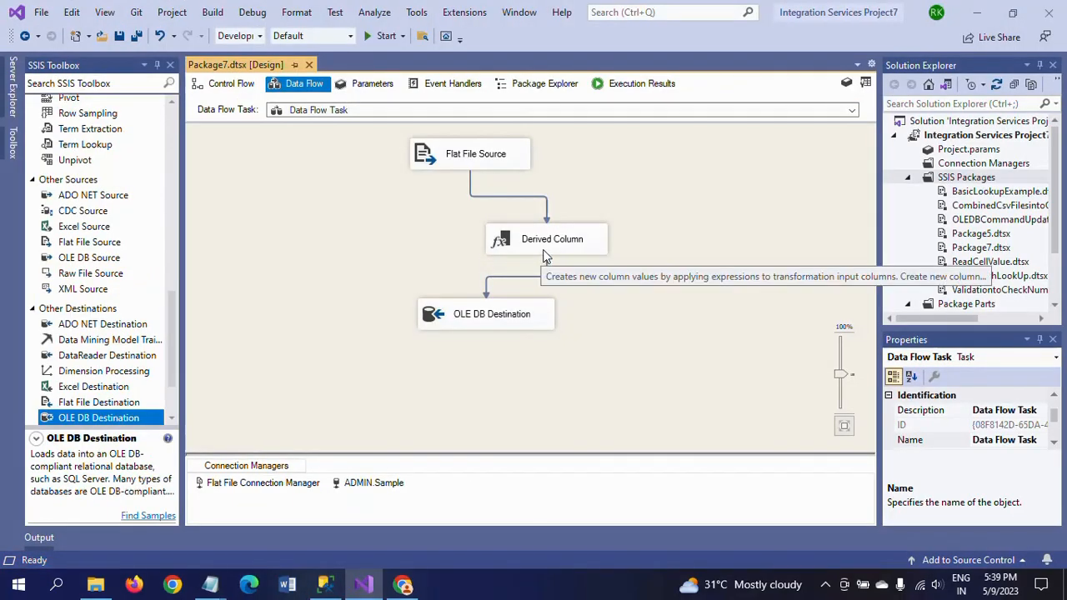
double_click(545, 248)
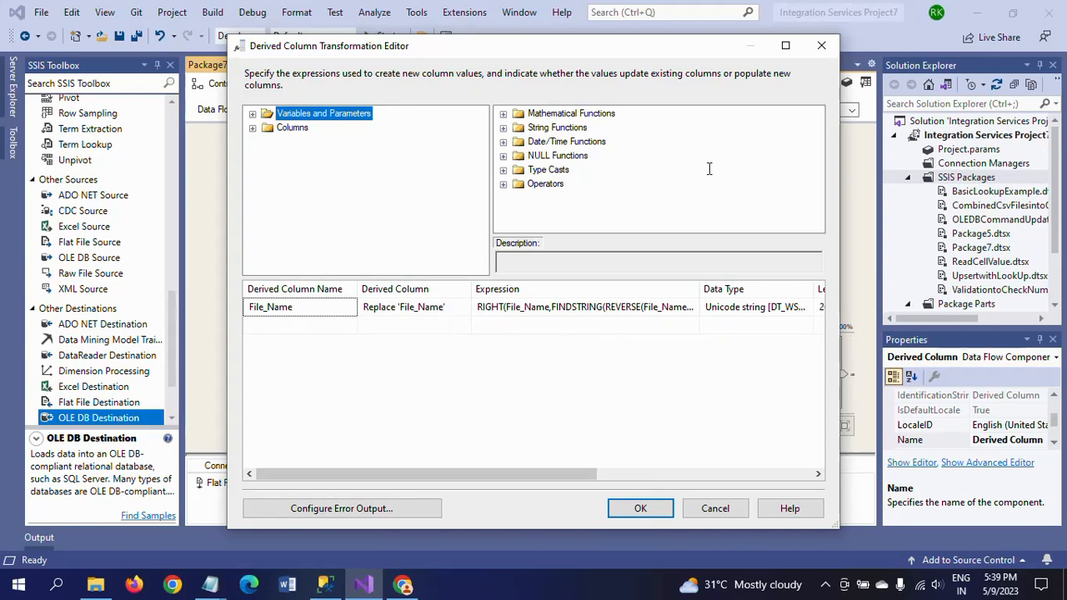
click(821, 46)
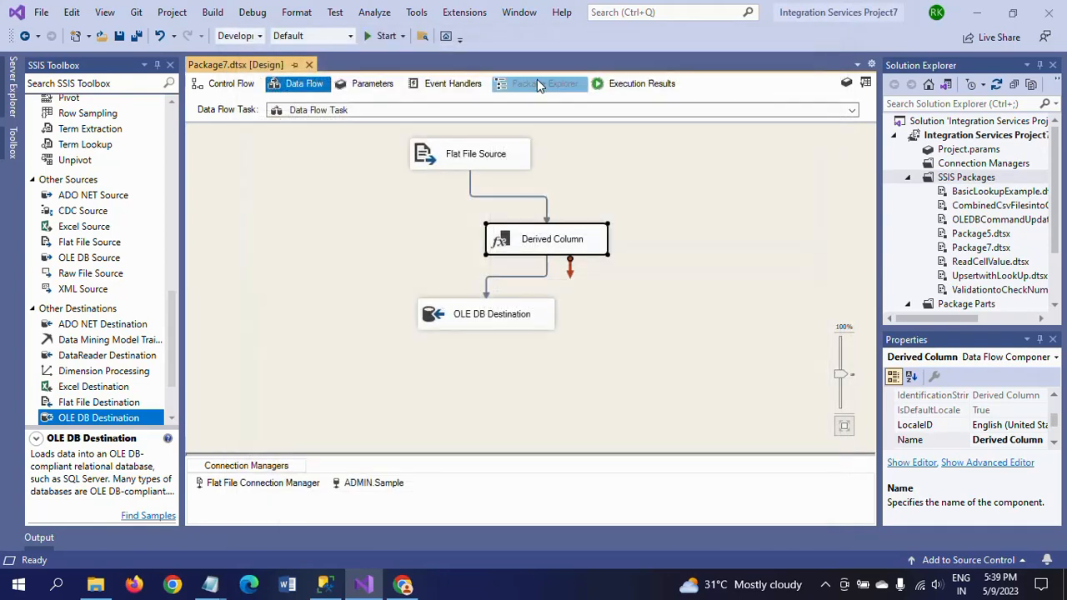
Review the FileNameColumnName property among the Flat File Source's advanced component properties and accept the editor.
click(474, 161)
right_click(474, 160)
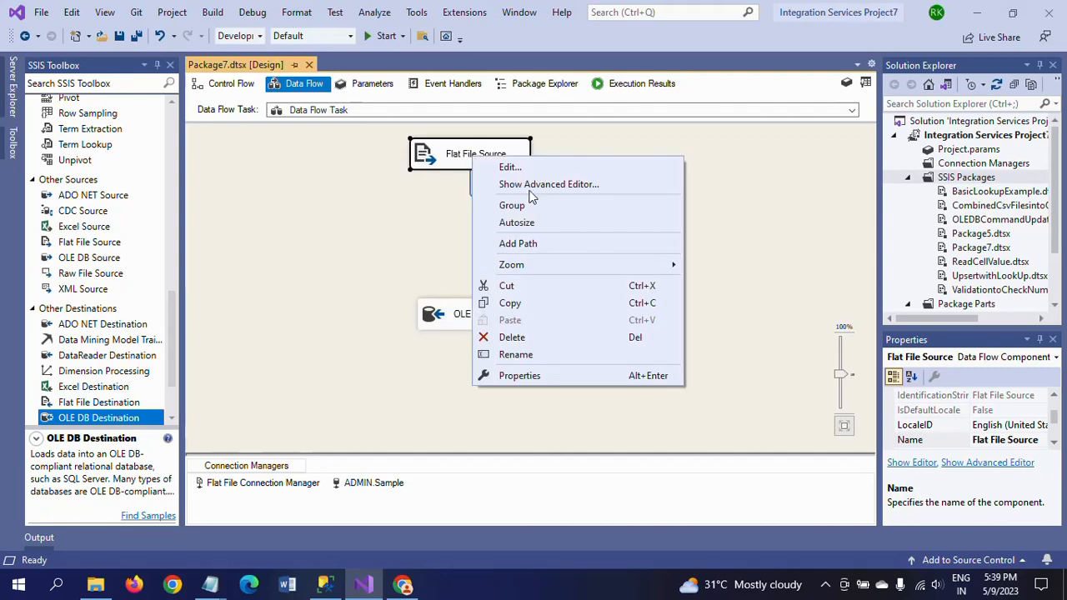
key(Escape)
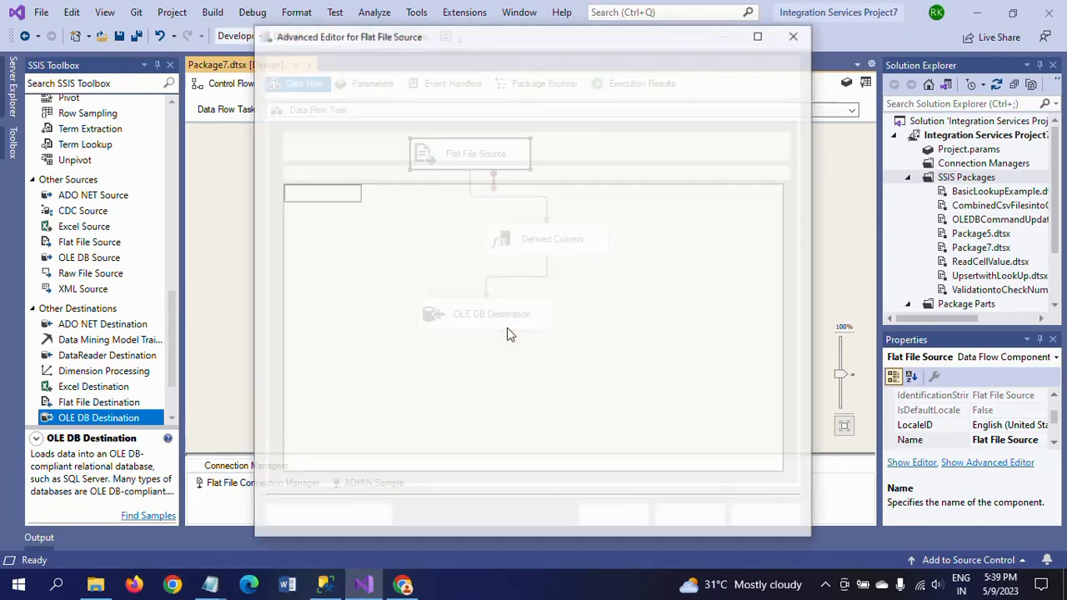
click(414, 110)
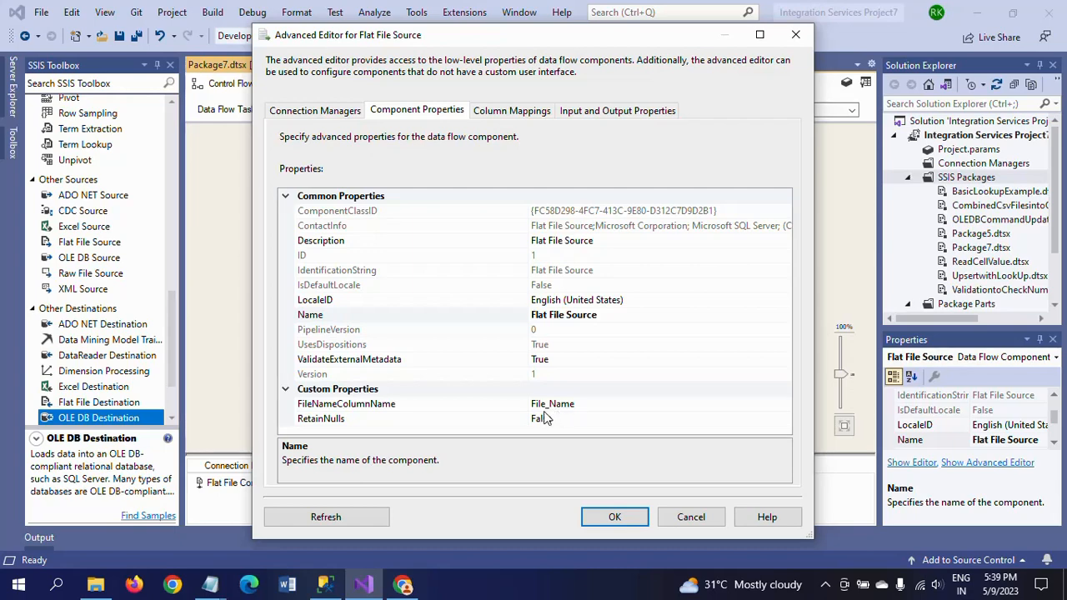
click(613, 517)
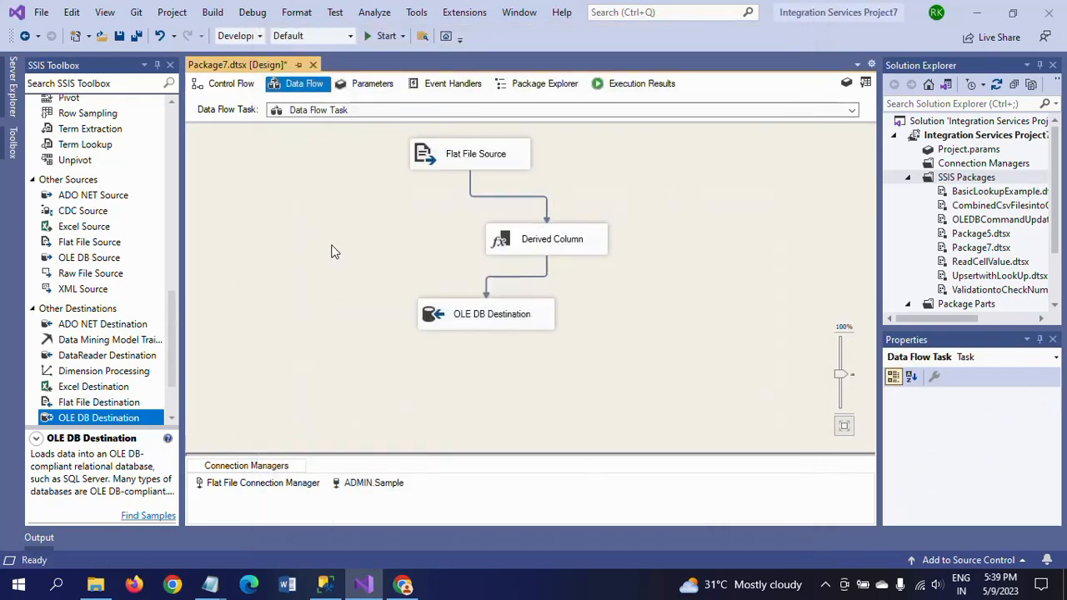
Compare the Derived Column transformation's File_Name expression with the D:\Files\Sample.csv path in the untitled Notepad notes.
double_click(523, 246)
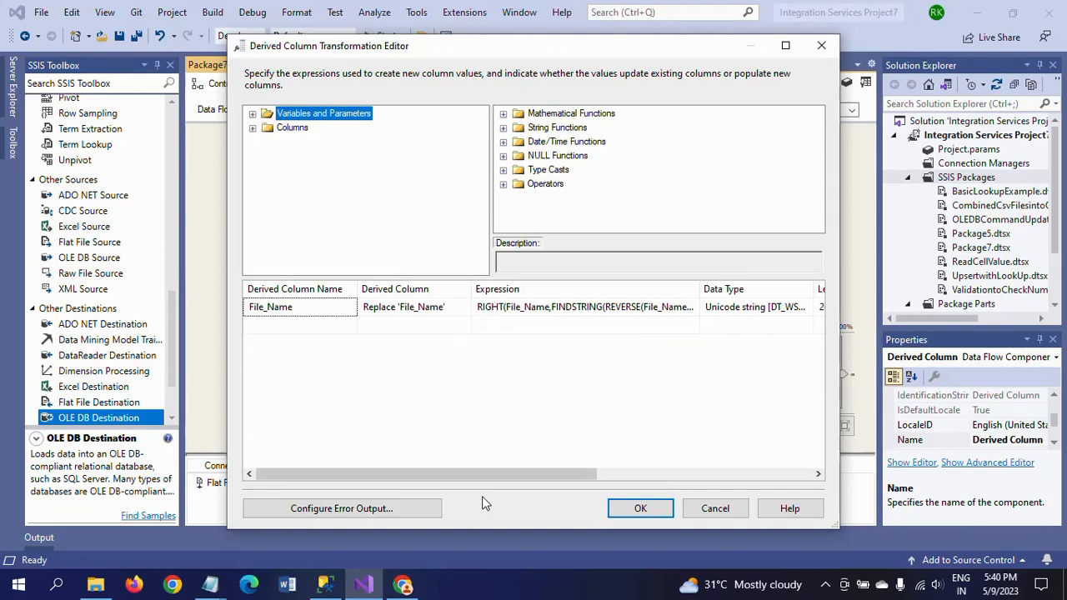
click(225, 585)
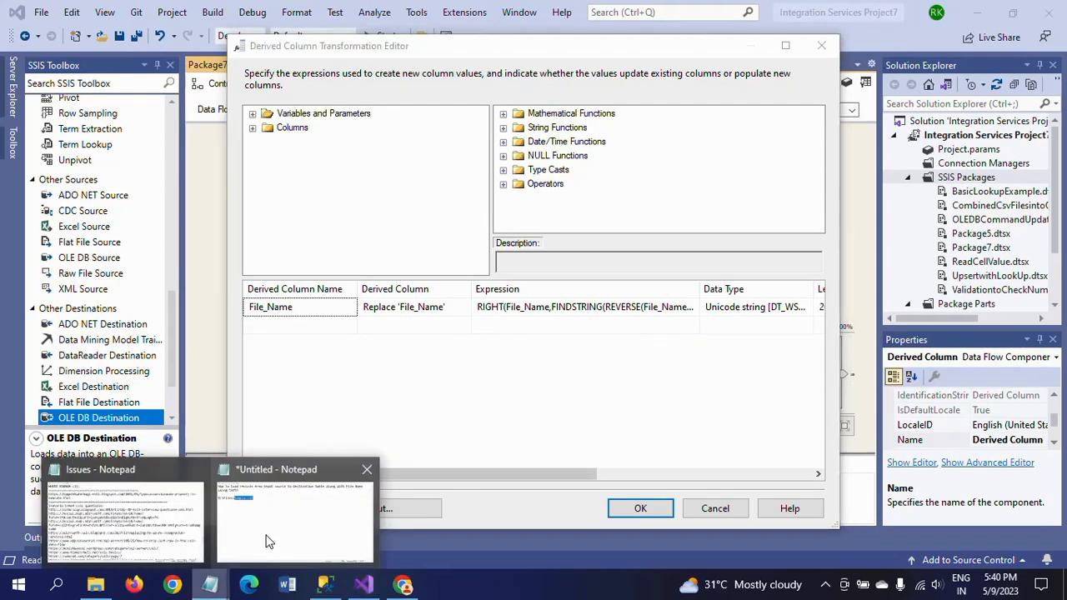
click(267, 541)
click(286, 136)
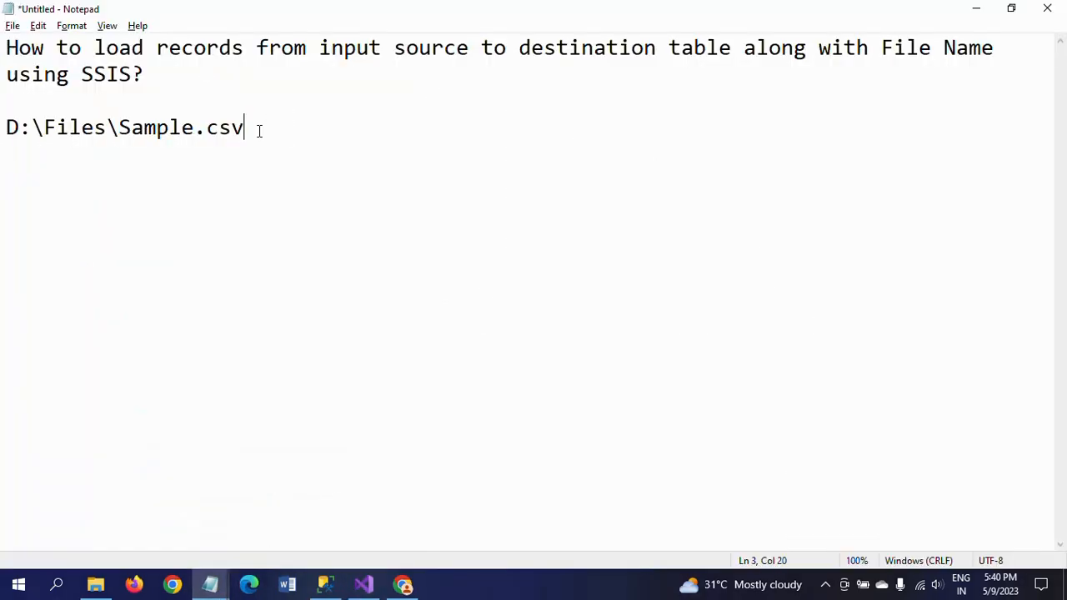